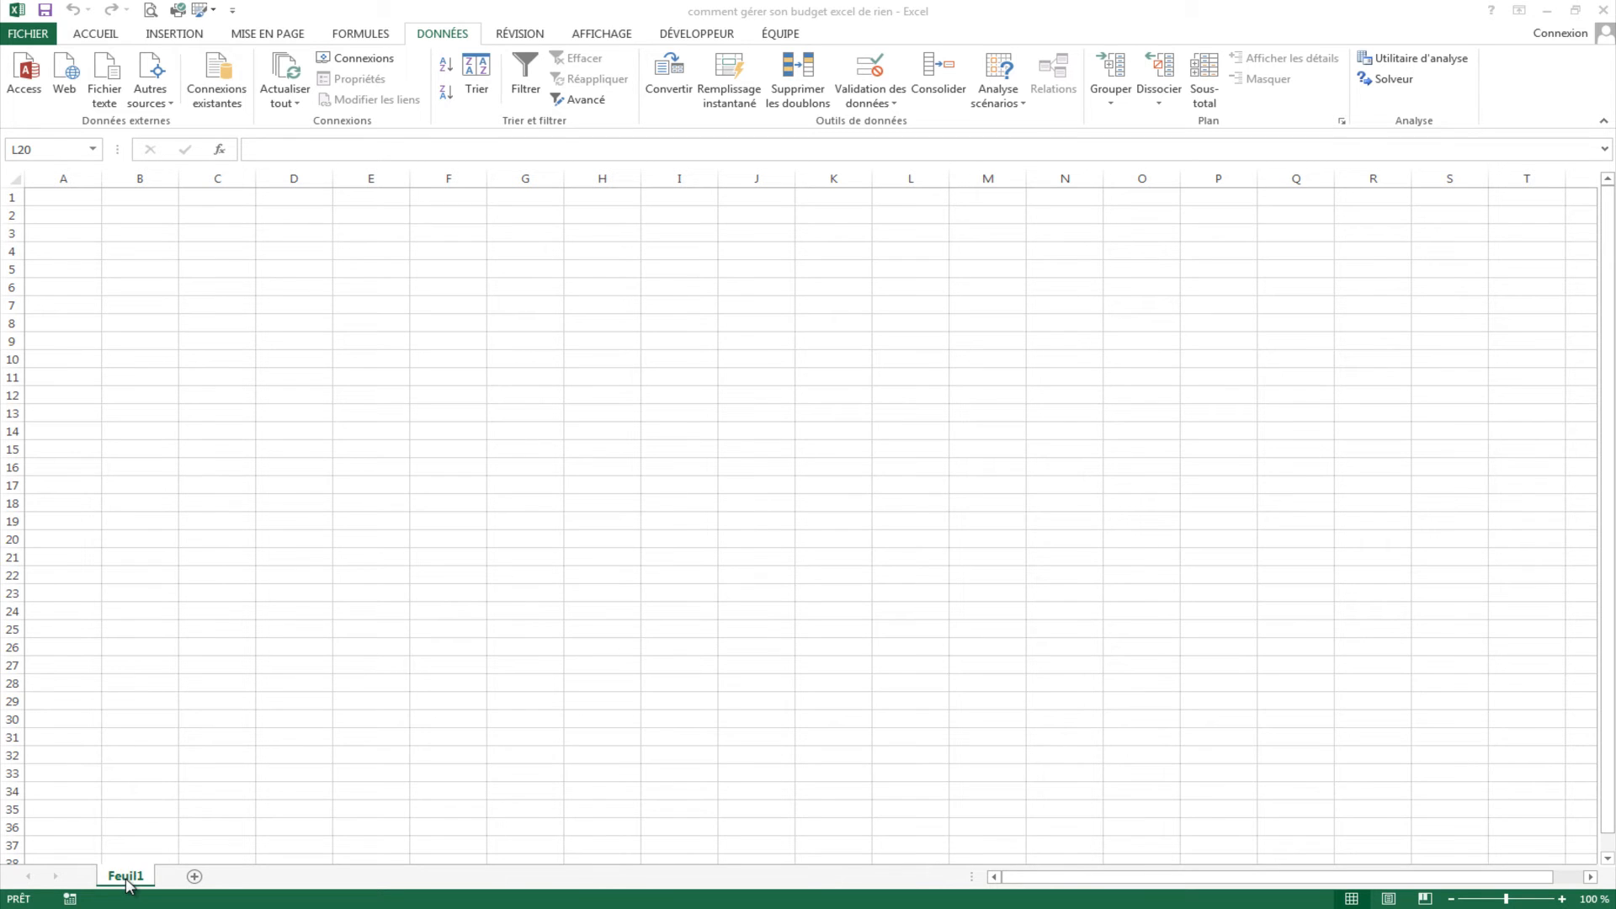
Step: Rename the sheet Feuil1 as config
{"action": "right_click", "coordinate": [126, 880]}
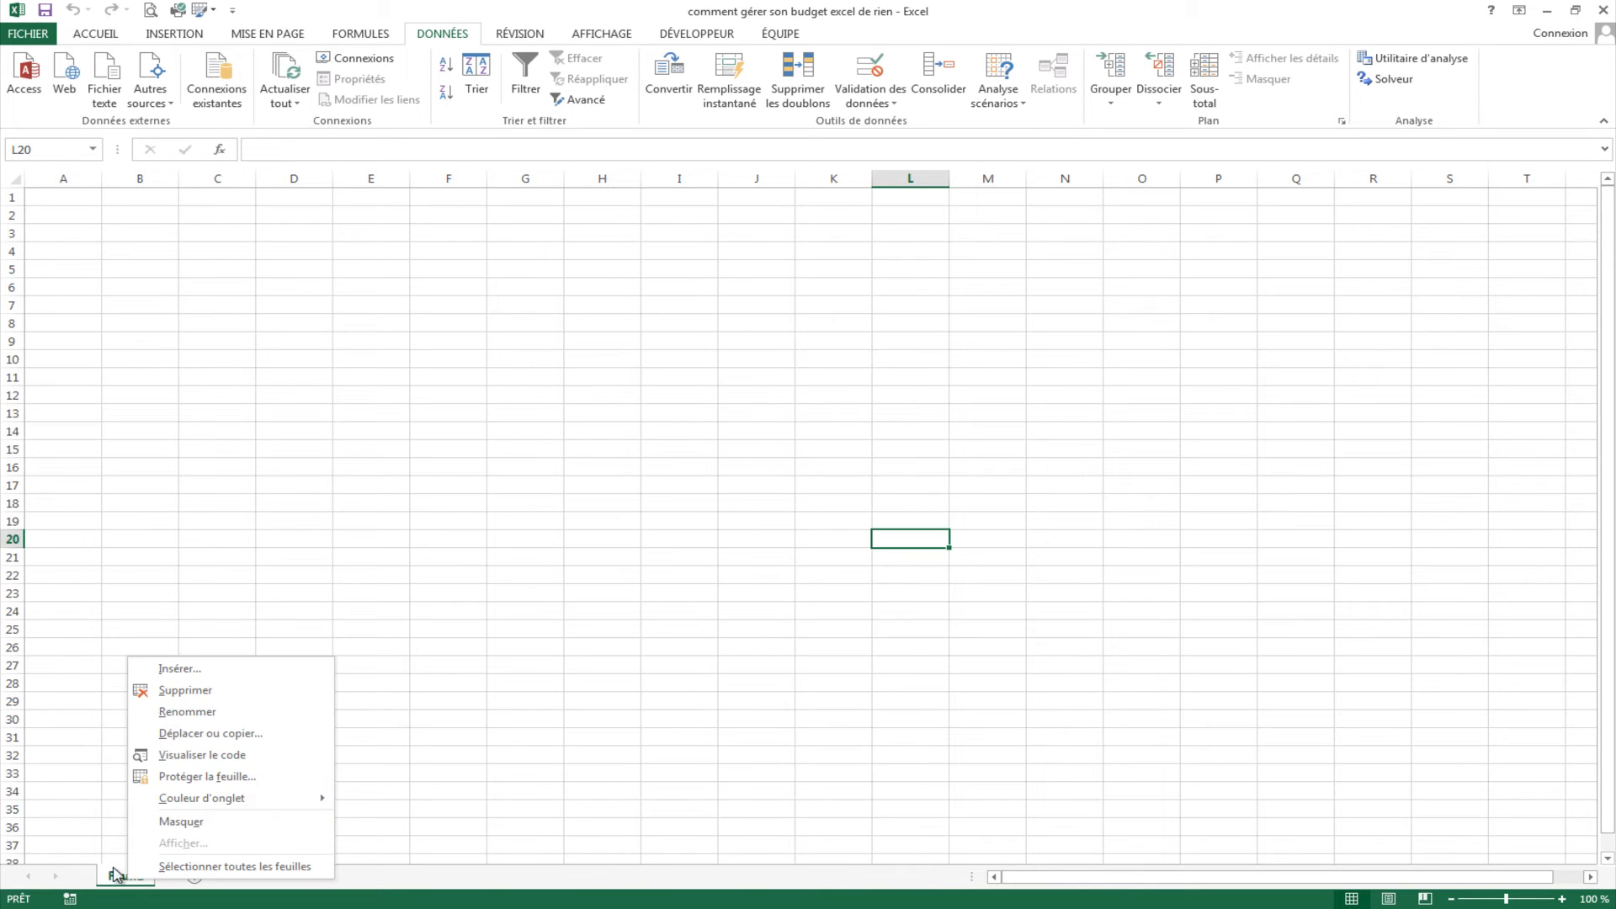
{"action": "left_click", "coordinate": [206, 712]}
{"action": "type", "text": "config"}
{"action": "left_click", "coordinate": [209, 718]}
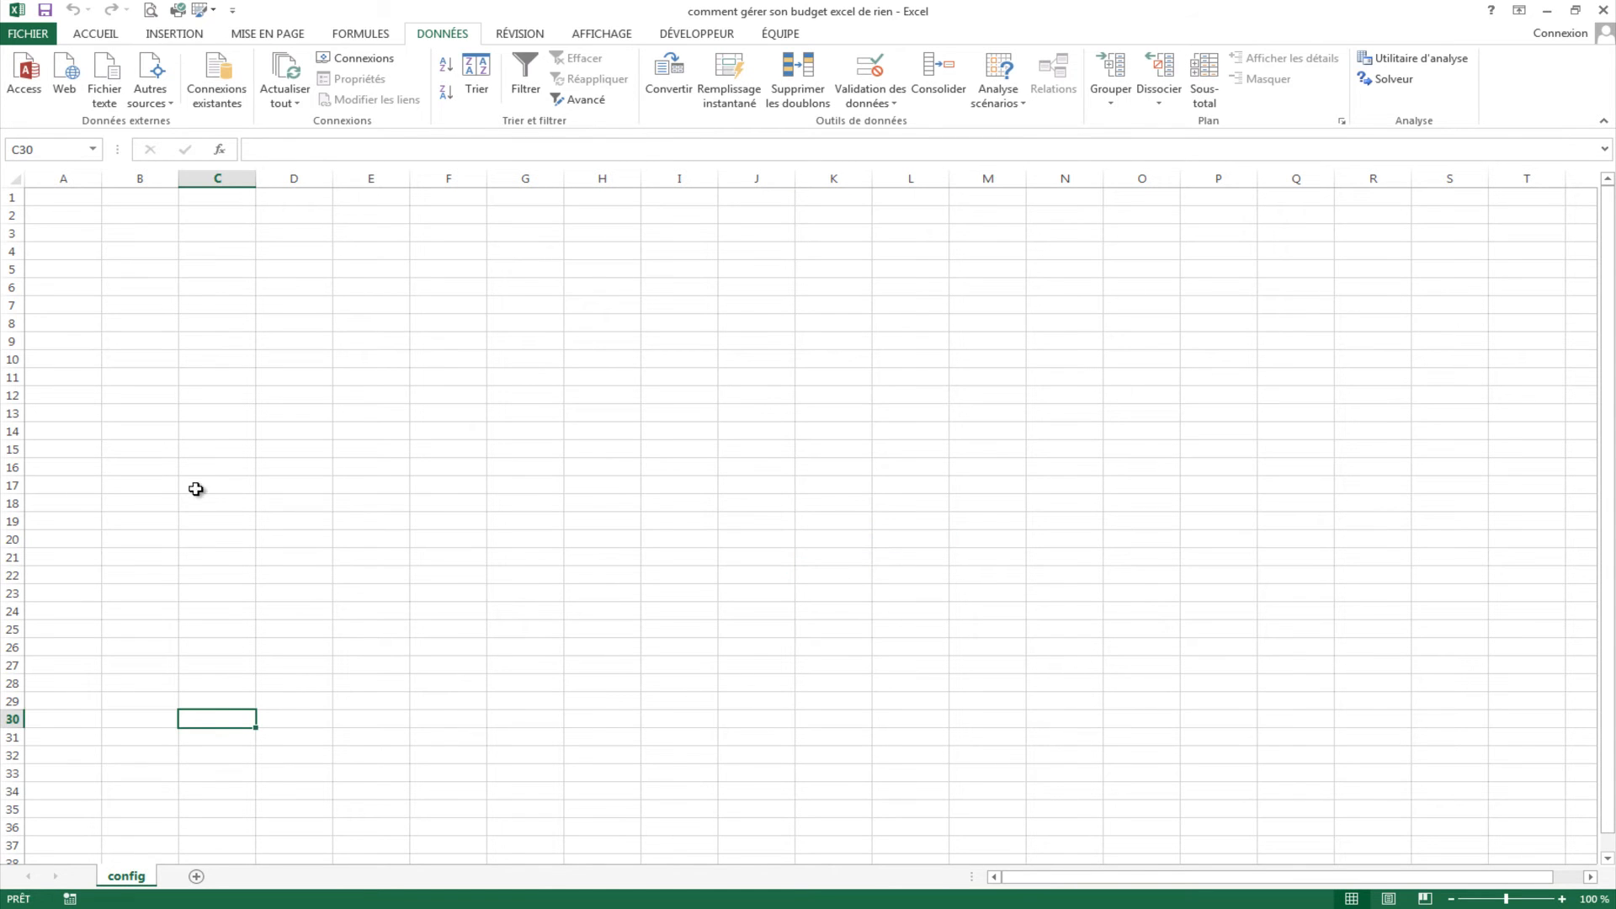
Step: Enter the heading transaction in A1 with the entries entrée and sortie below it in A2 and A3
{"action": "left_click", "coordinate": [66, 197]}
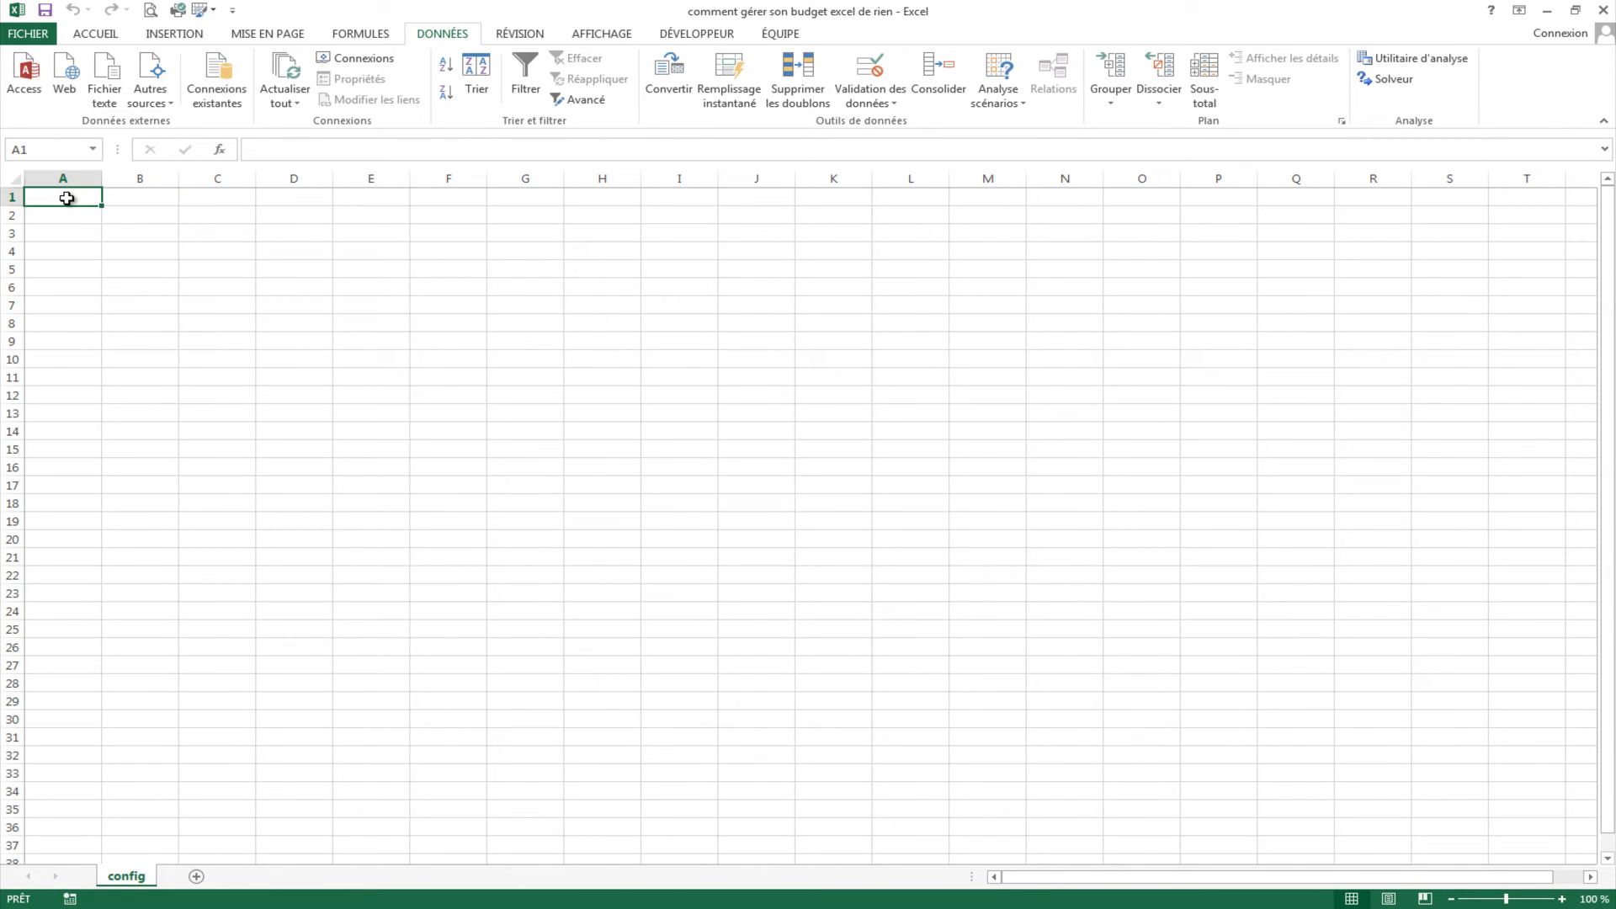
{"action": "type", "text": "transa"}
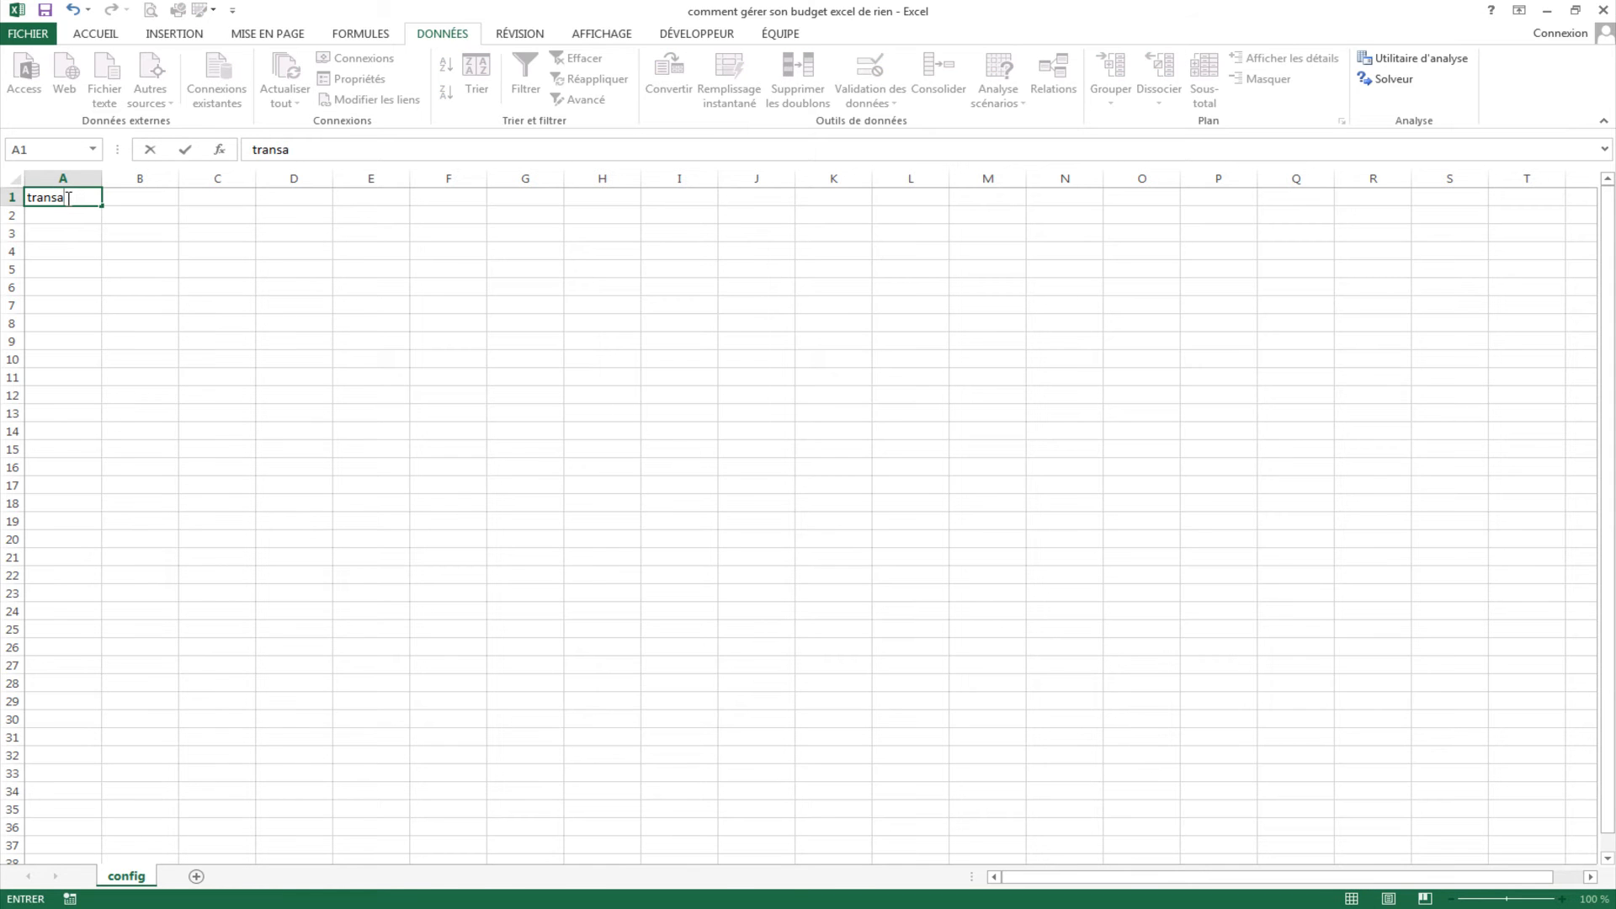
{"action": "type", "text": "ction"}
{"action": "key", "text": "Return"}
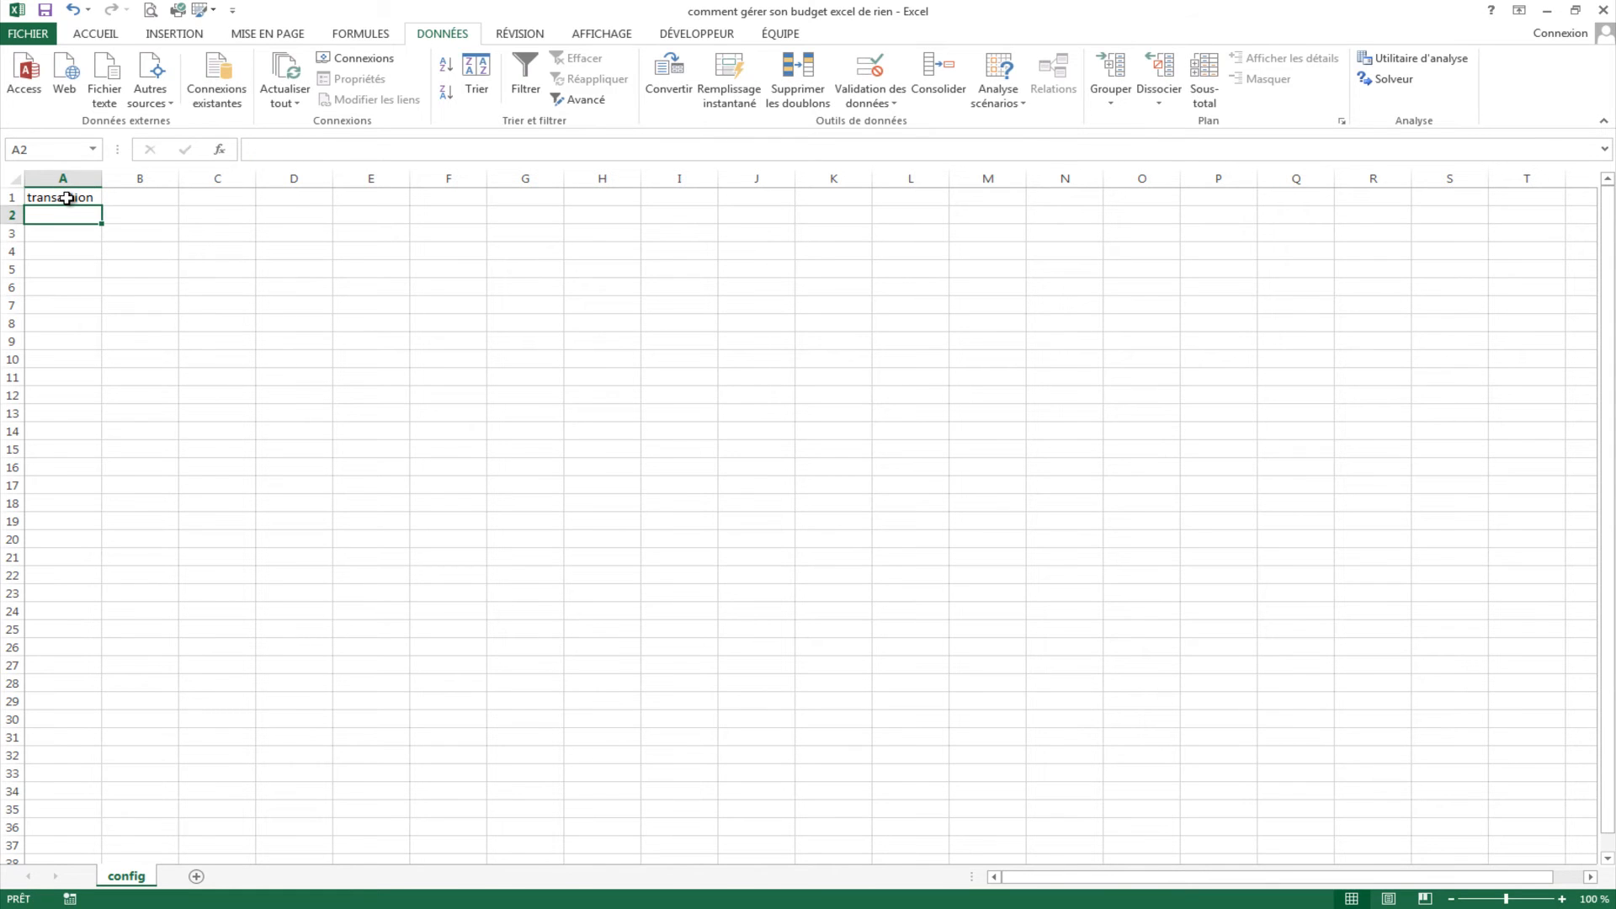
{"action": "type", "text": "entrée"}
{"action": "key", "text": "Return"}
{"action": "type", "text": "sorti"}
{"action": "key", "text": "Return"}
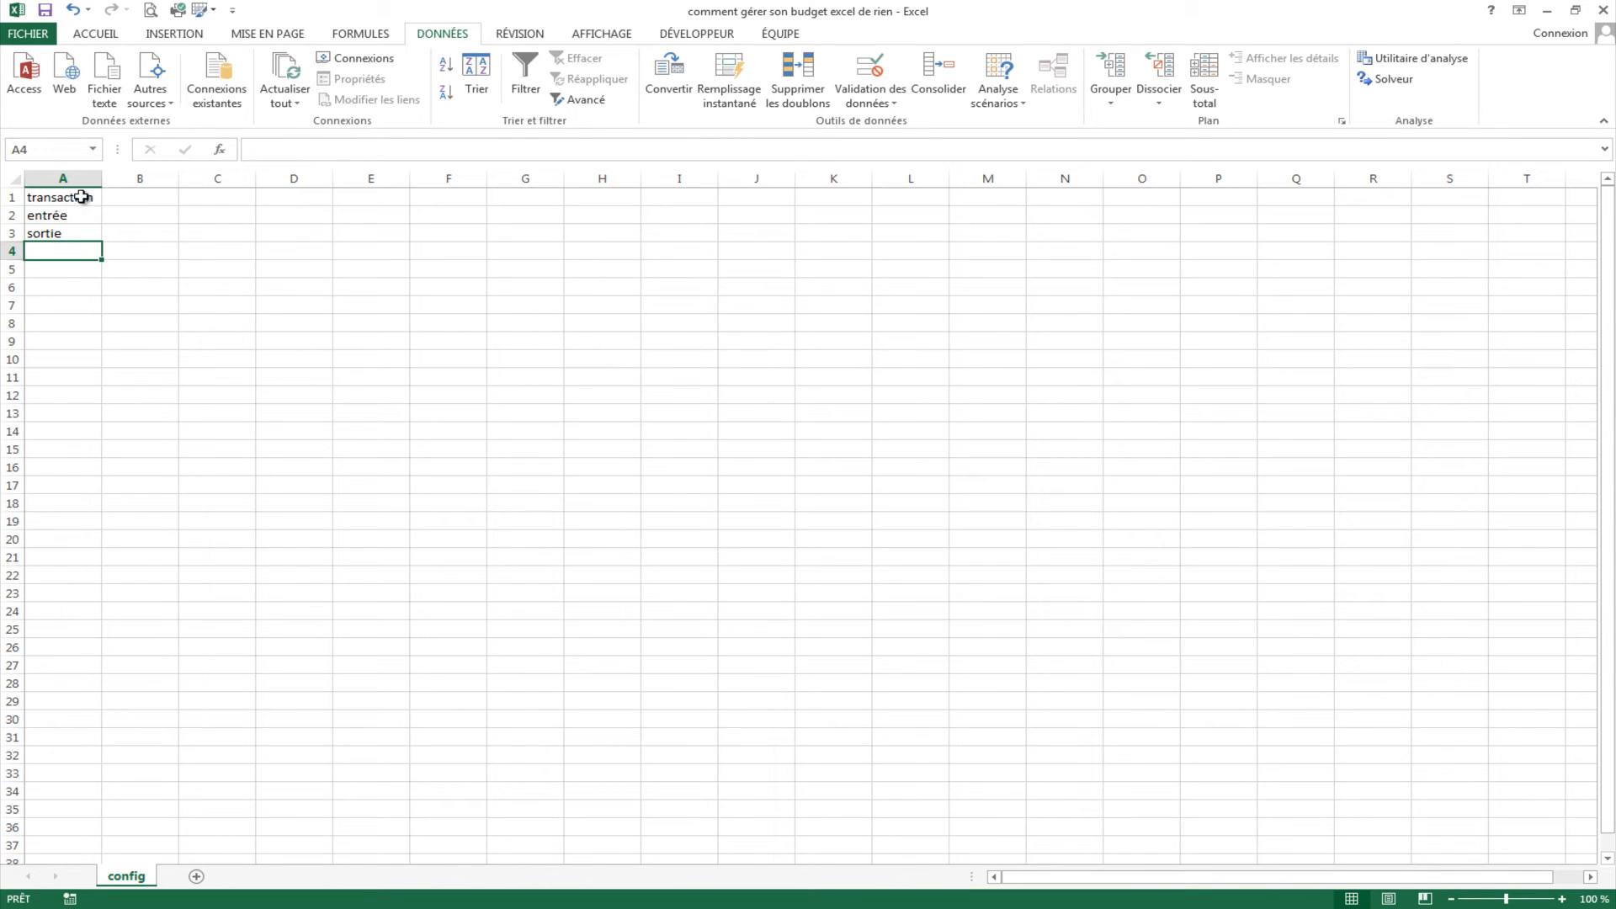
Step: Convert the range A1:A3 into a table that uses its first row as the header
{"action": "left_click_drag", "start_coordinate": [84, 199], "coordinate": [74, 231]}
{"action": "left_click", "coordinate": [186, 36]}
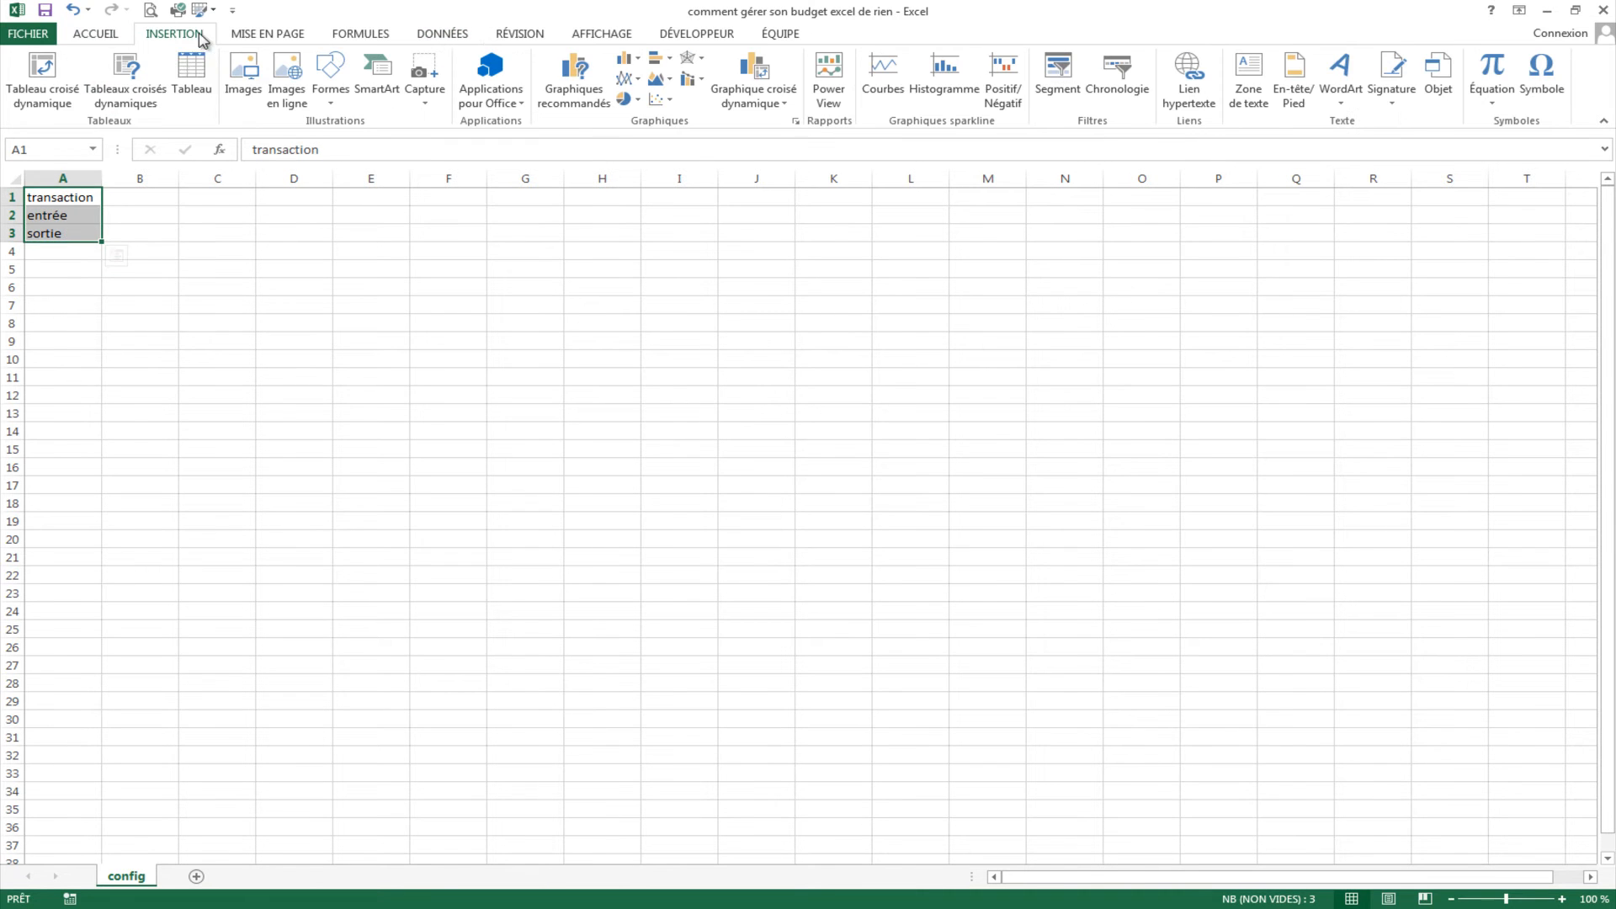
{"action": "left_click", "coordinate": [191, 74]}
{"action": "left_click", "coordinate": [864, 650]}
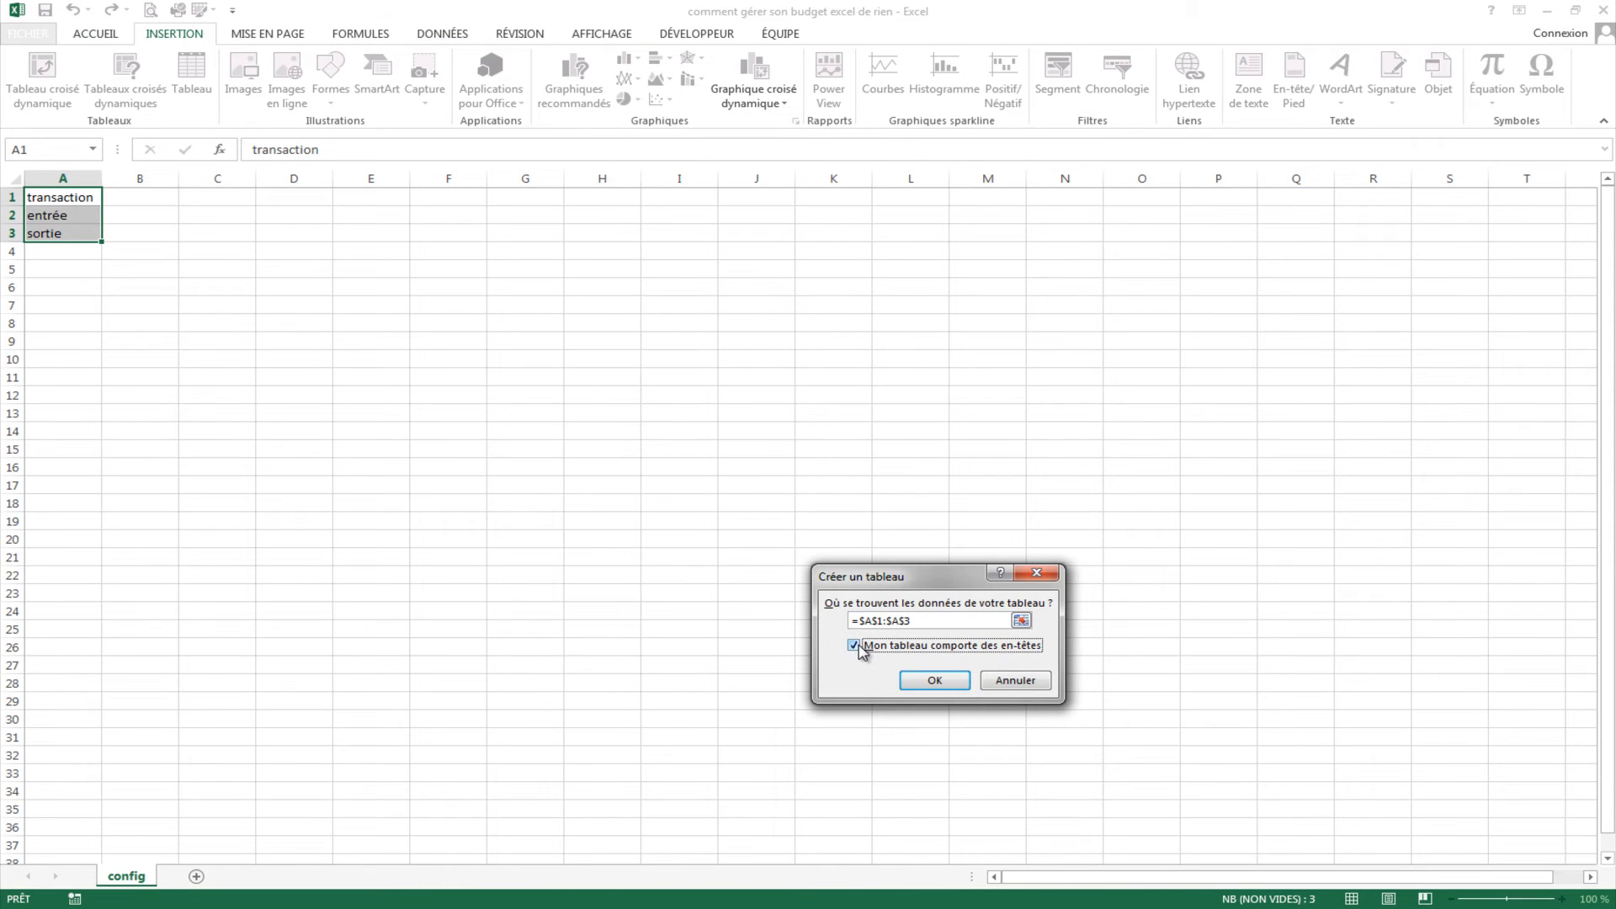
{"action": "left_click", "coordinate": [935, 679]}
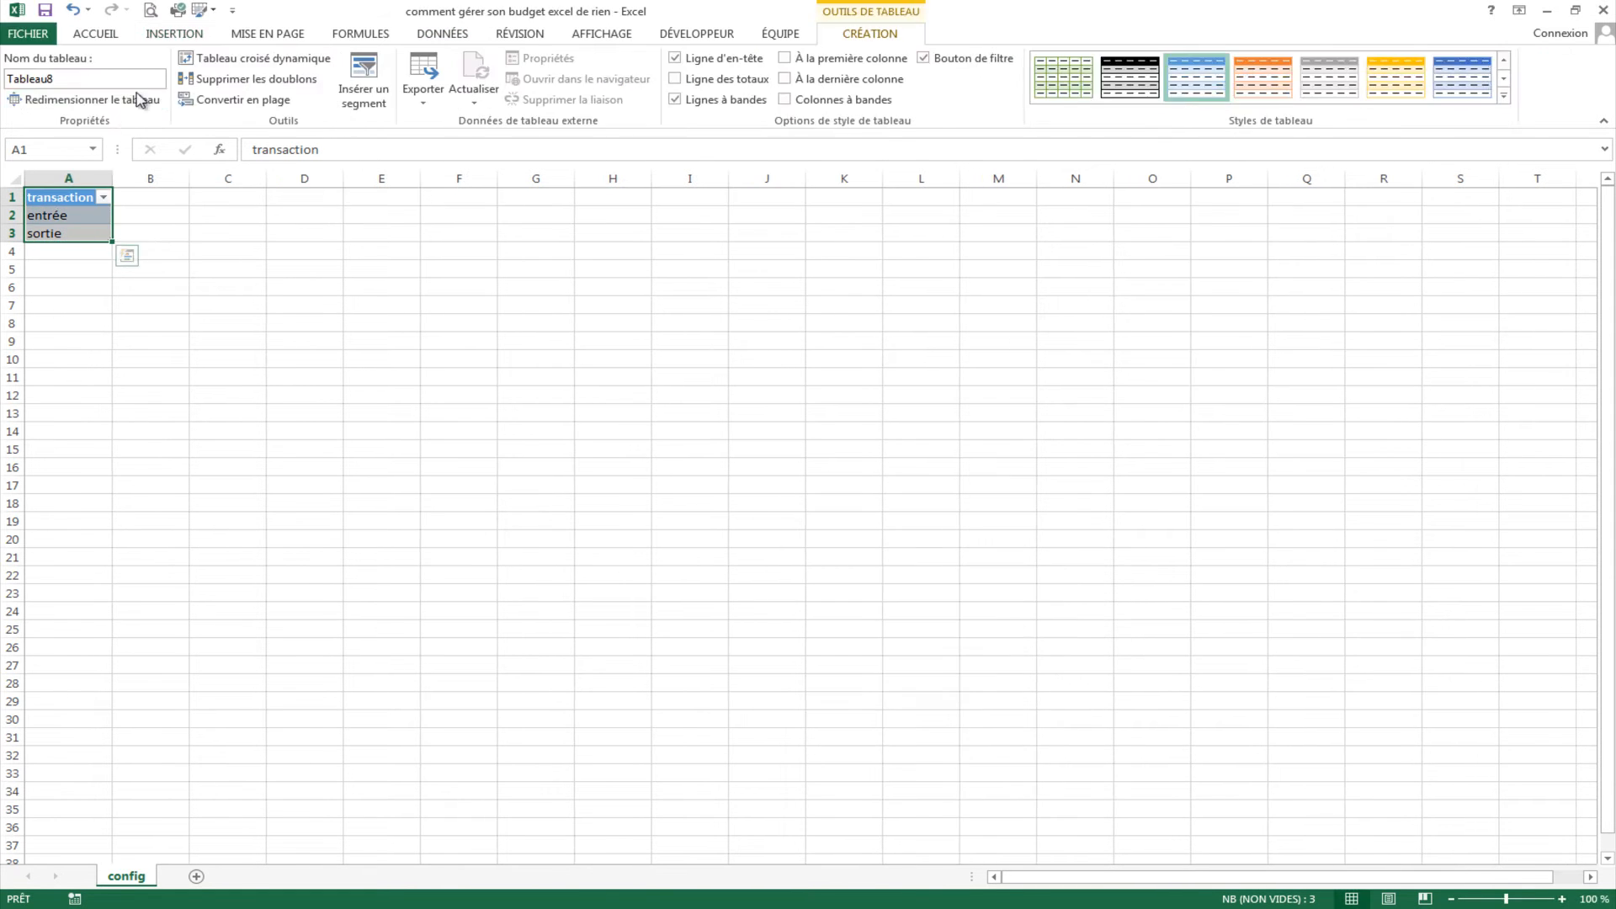
{"action": "left_click", "coordinate": [207, 322]}
Step: Name the range A2:A3, holding entrée and sortie, transaction
{"action": "left_click", "coordinate": [71, 215]}
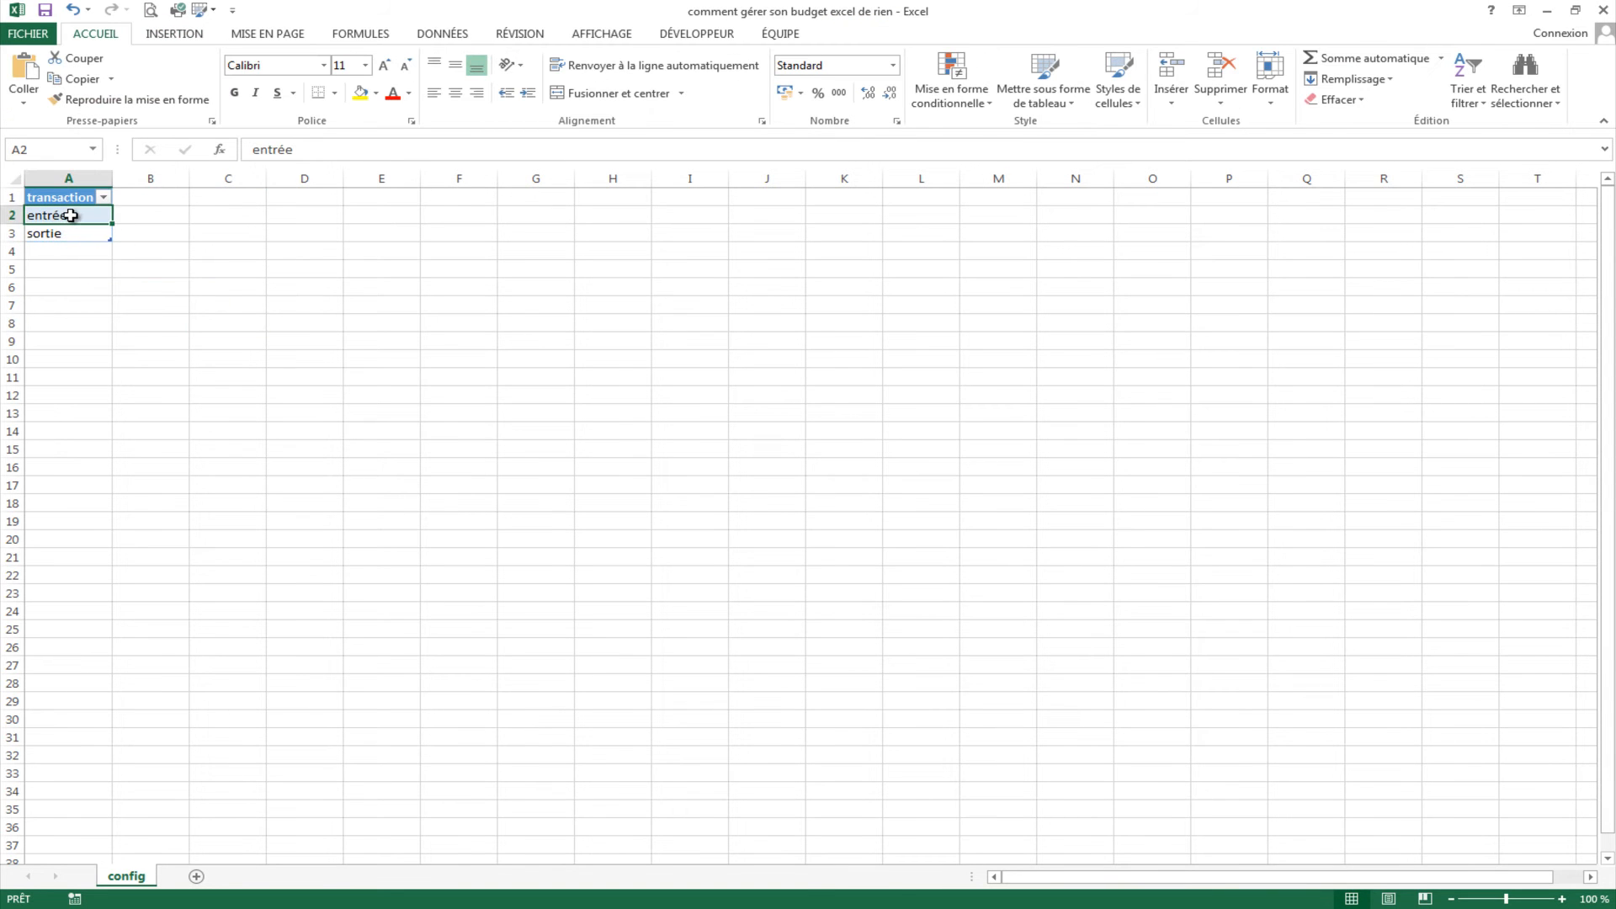
{"action": "left_click_drag", "start_coordinate": [70, 215], "coordinate": [66, 233]}
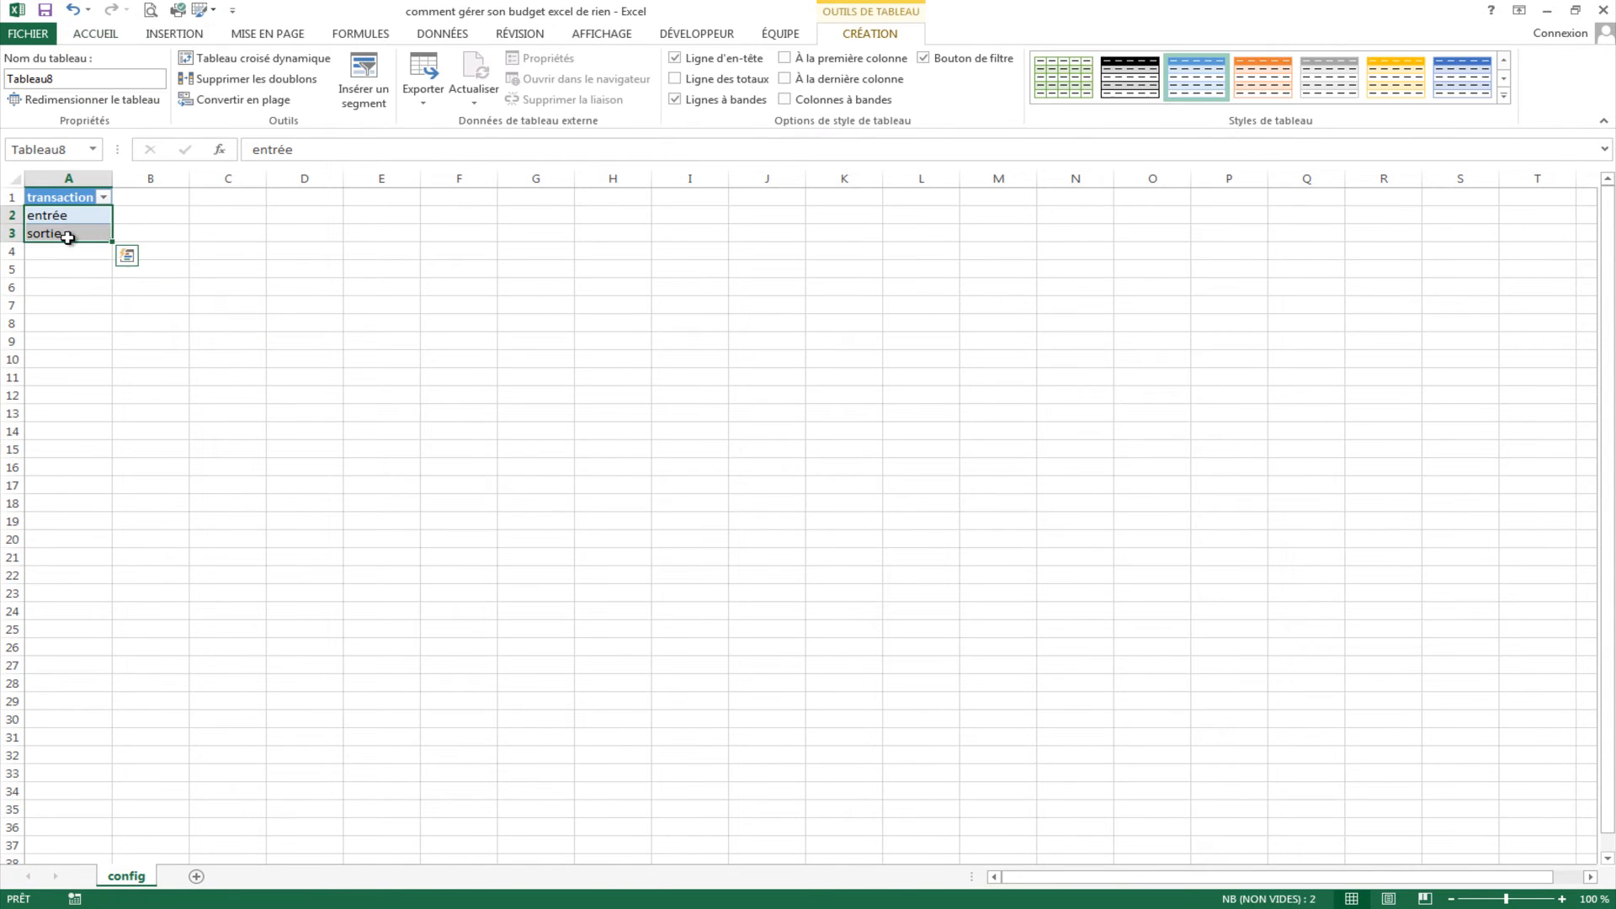
{"action": "left_click", "coordinate": [72, 151]}
{"action": "type", "text": "transaction"}
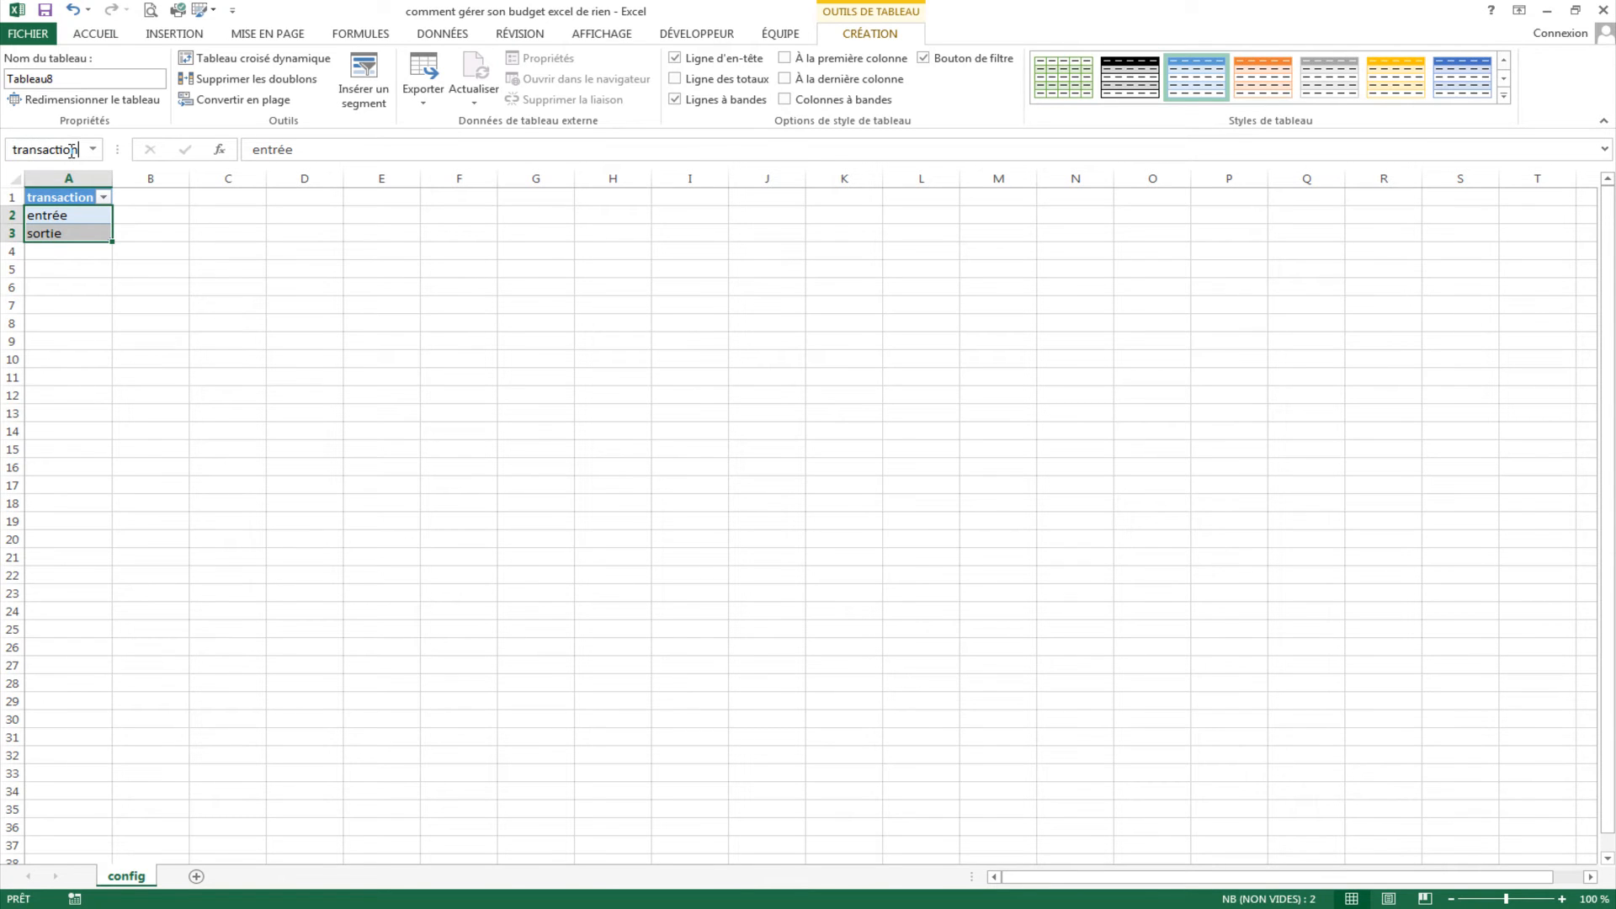
{"action": "key", "text": "Return"}
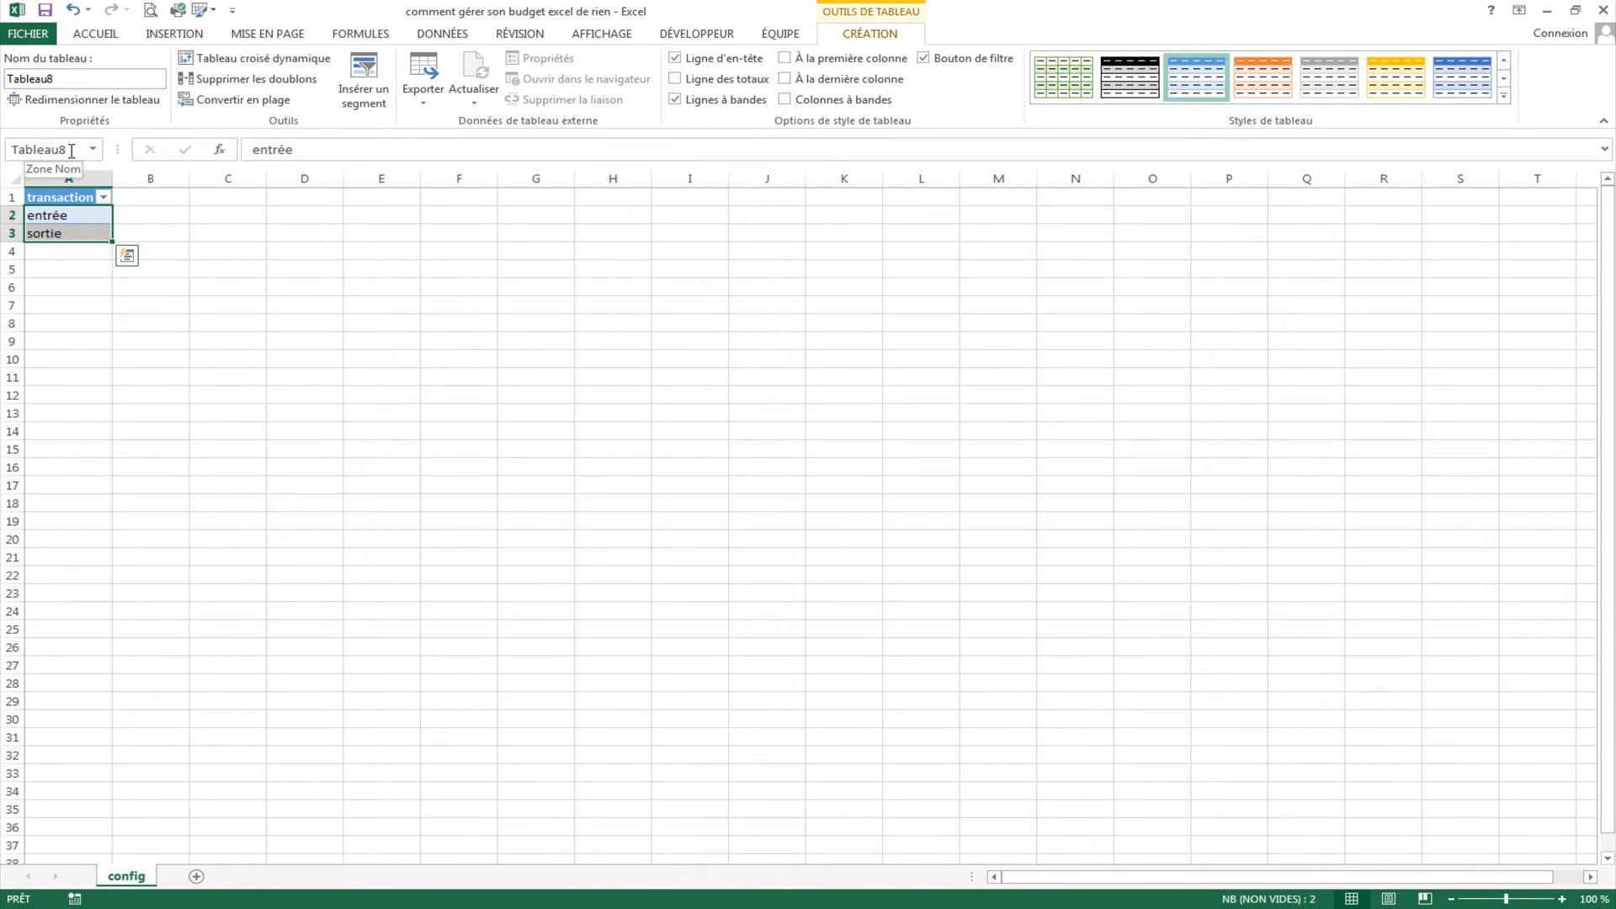
{"action": "left_click", "coordinate": [226, 270]}
Step: Enter the heading compte in C1 with the entries compte 1 and Budget below it in C2 and C3
{"action": "left_click", "coordinate": [233, 196]}
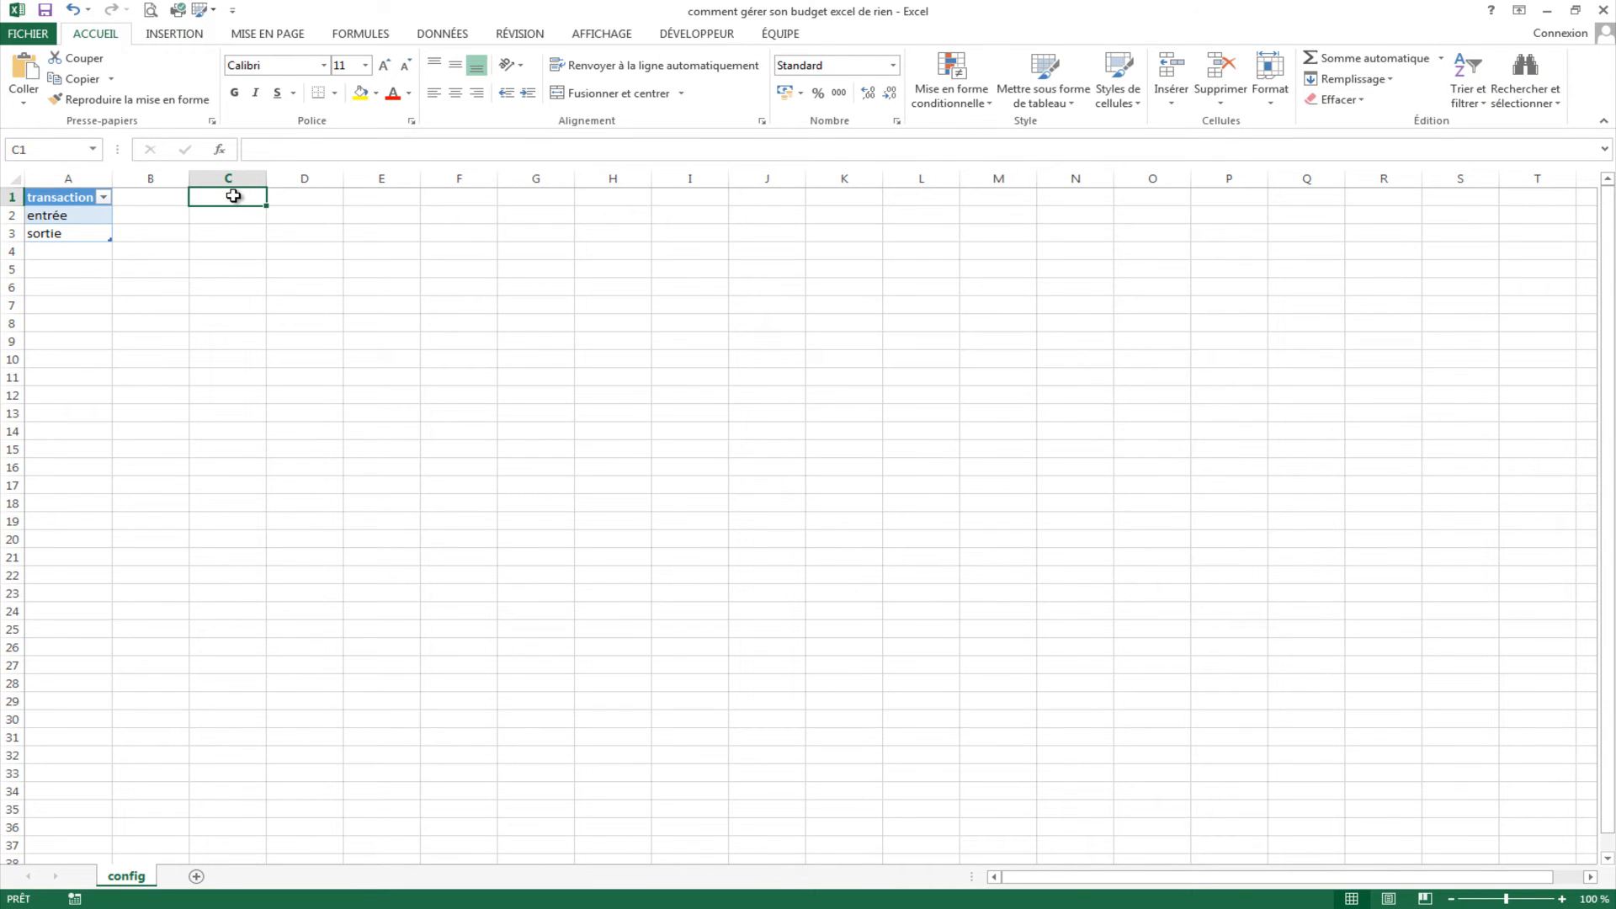
{"action": "type", "text": "compte"}
{"action": "key", "text": "Return"}
{"action": "type", "text": "compte"}
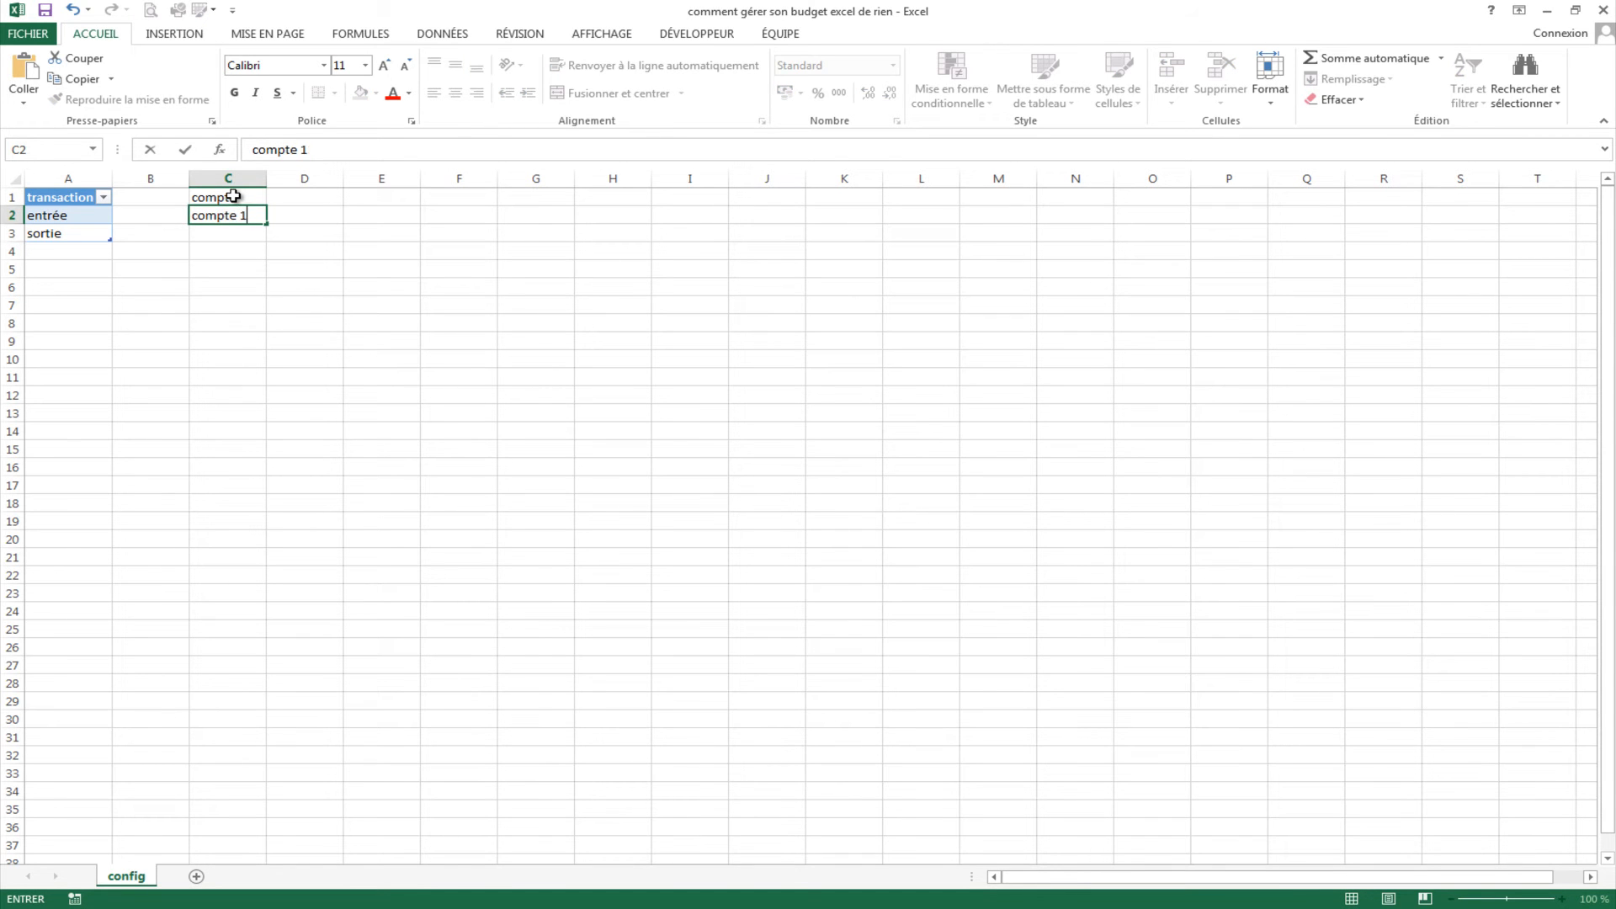
{"action": "type", "text": " 1"}
{"action": "key", "text": "Return"}
{"action": "type", "text": "Budget"}
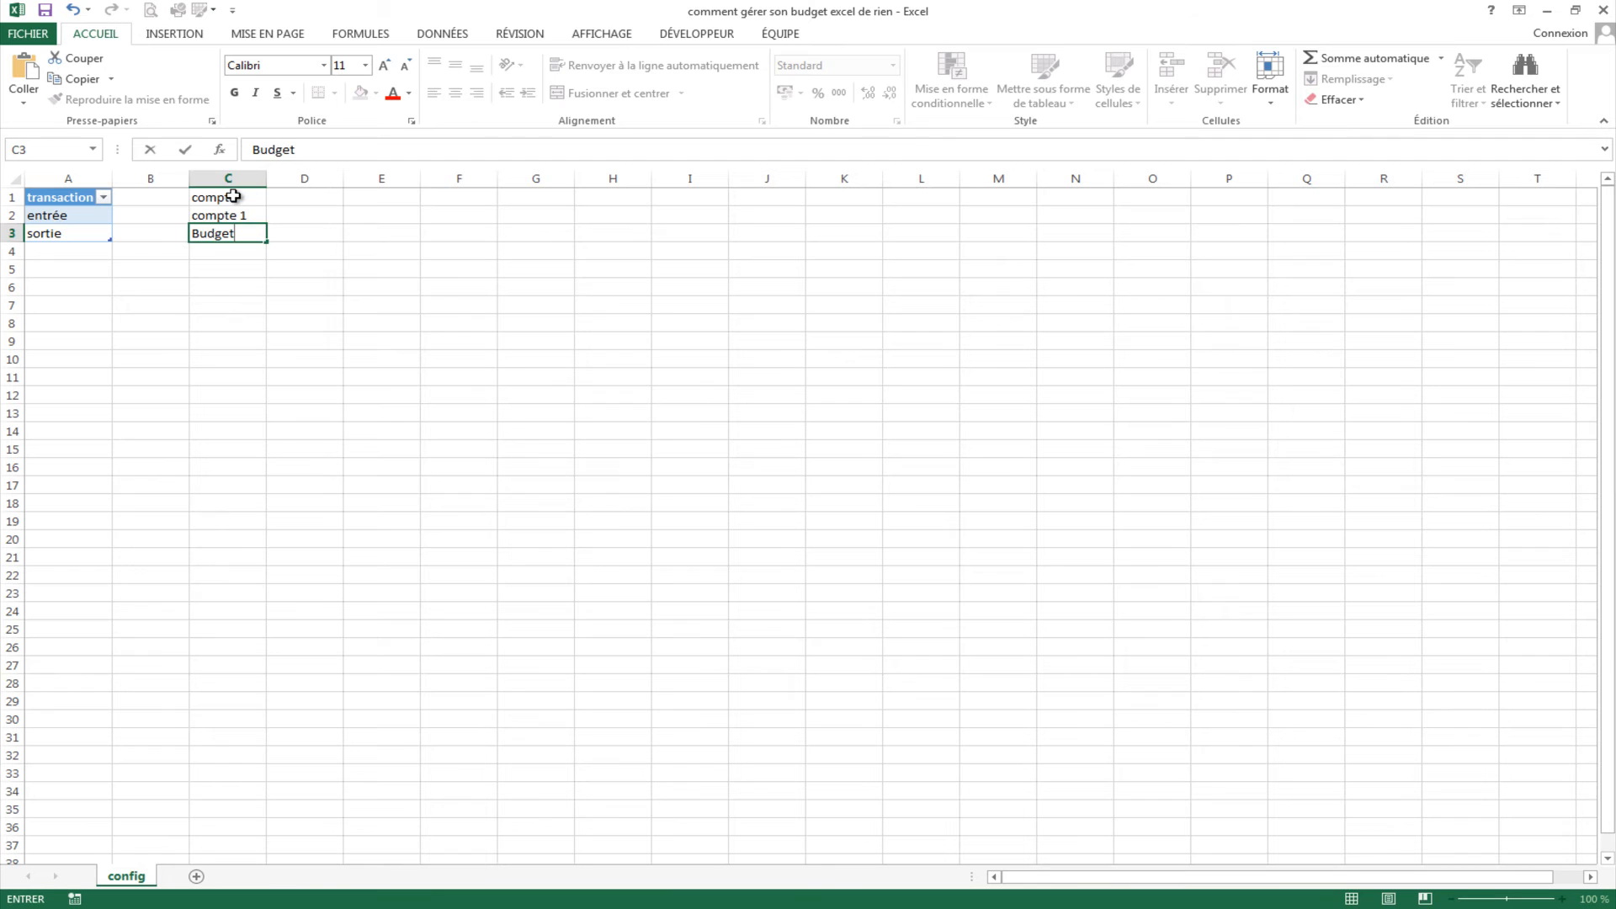
{"action": "left_click", "coordinate": [430, 465]}
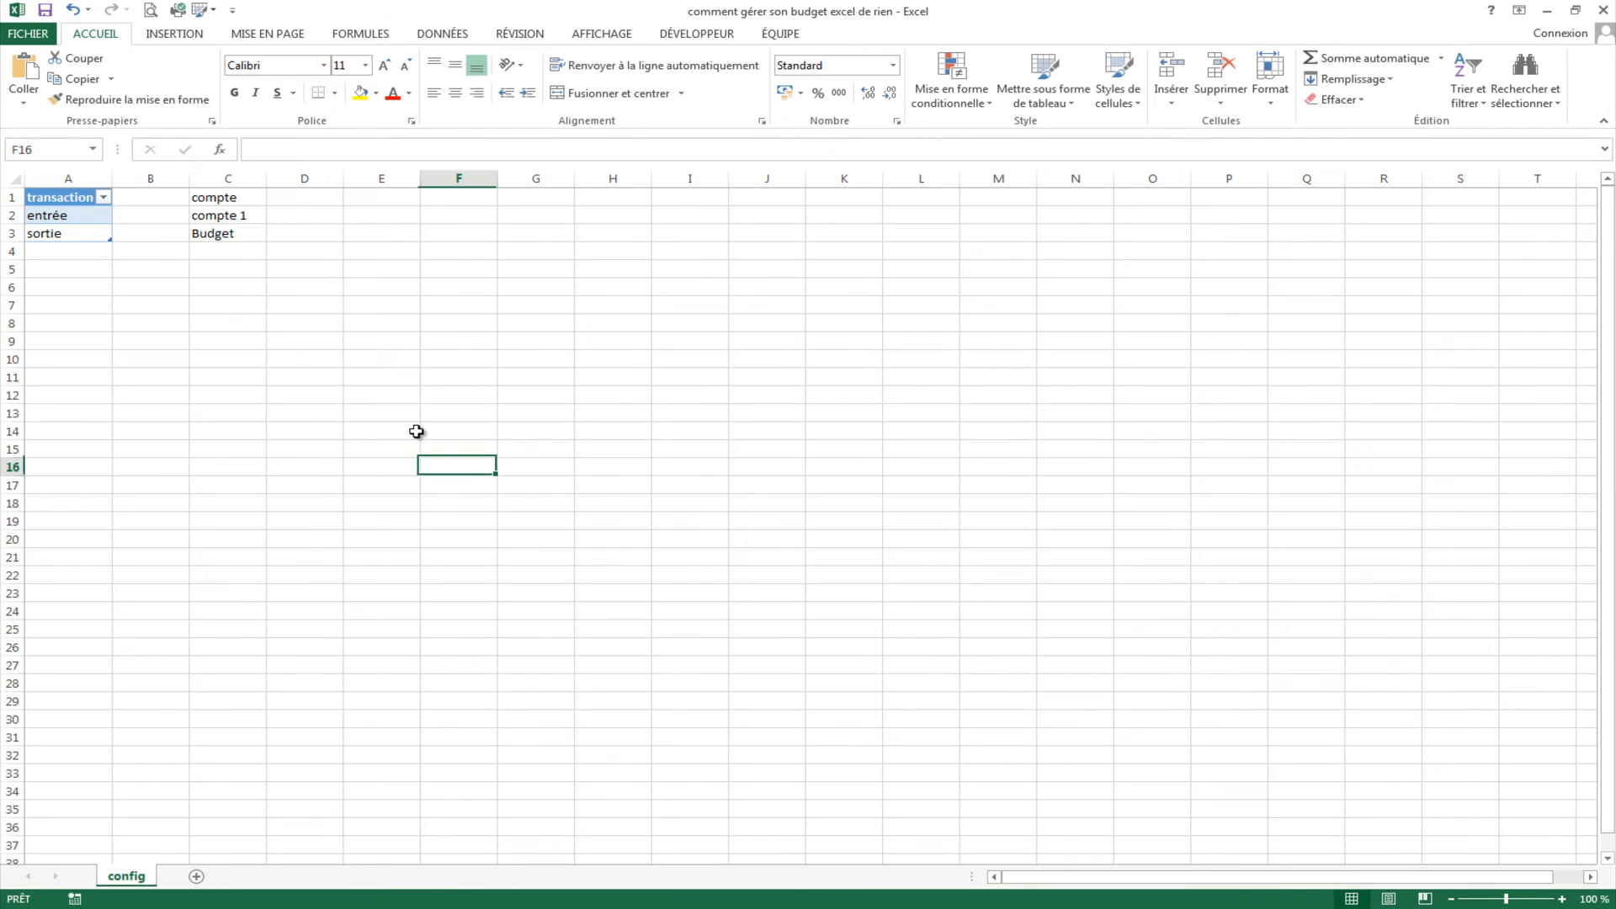
Step: Convert the range C1:C3 into a table that uses its first row as the header
{"action": "left_click_drag", "start_coordinate": [238, 198], "coordinate": [242, 225]}
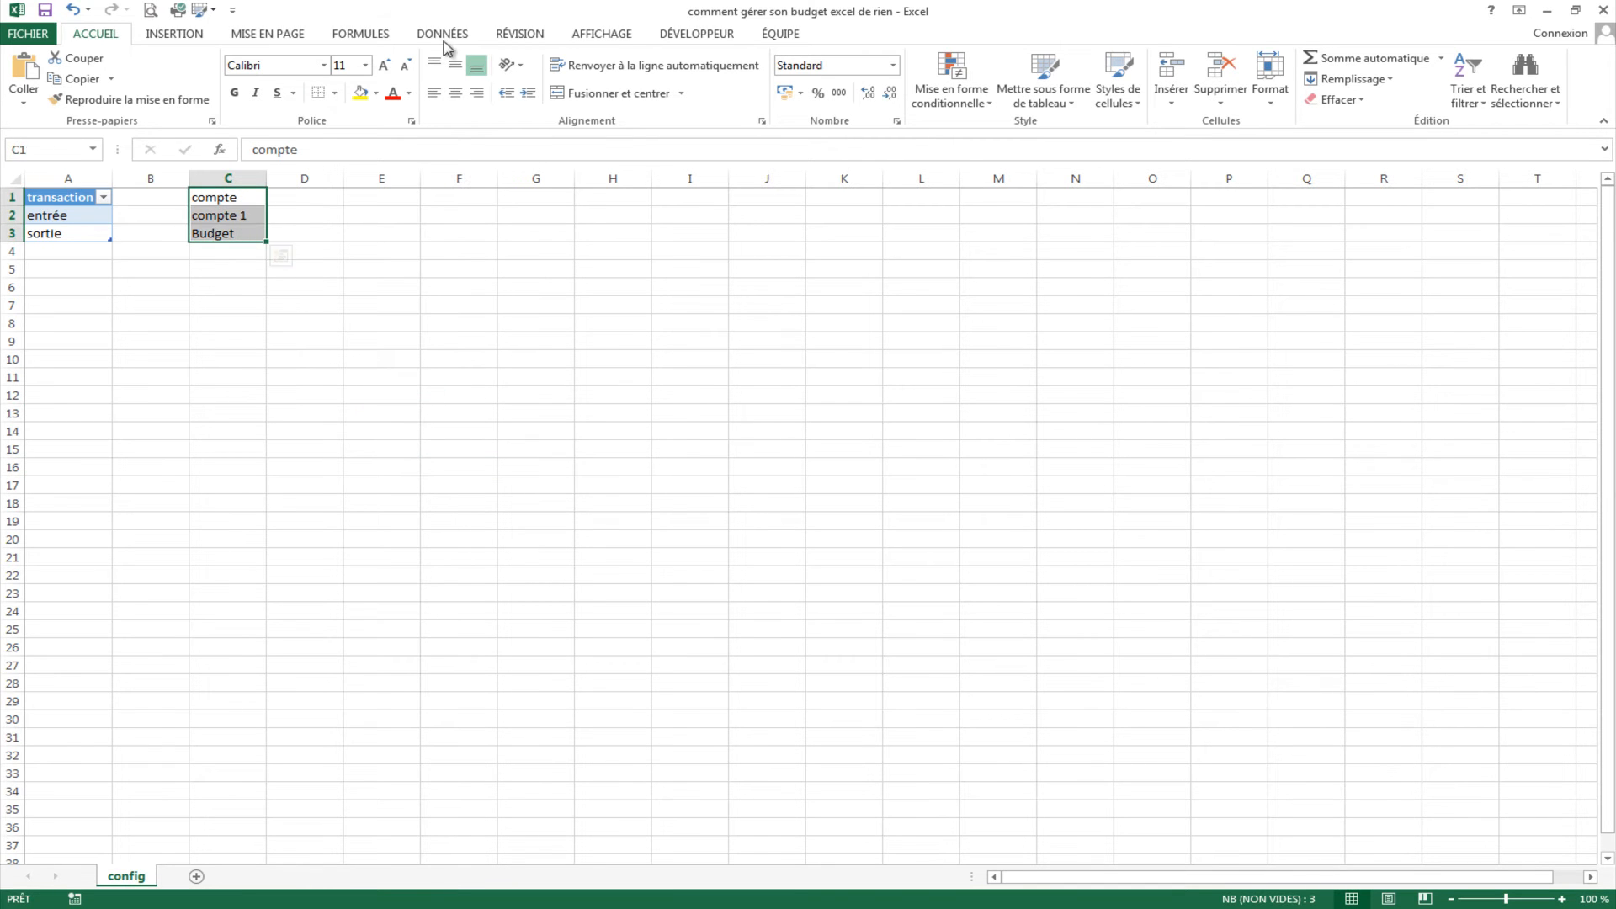
{"action": "left_click", "coordinate": [160, 33]}
{"action": "left_click", "coordinate": [193, 74]}
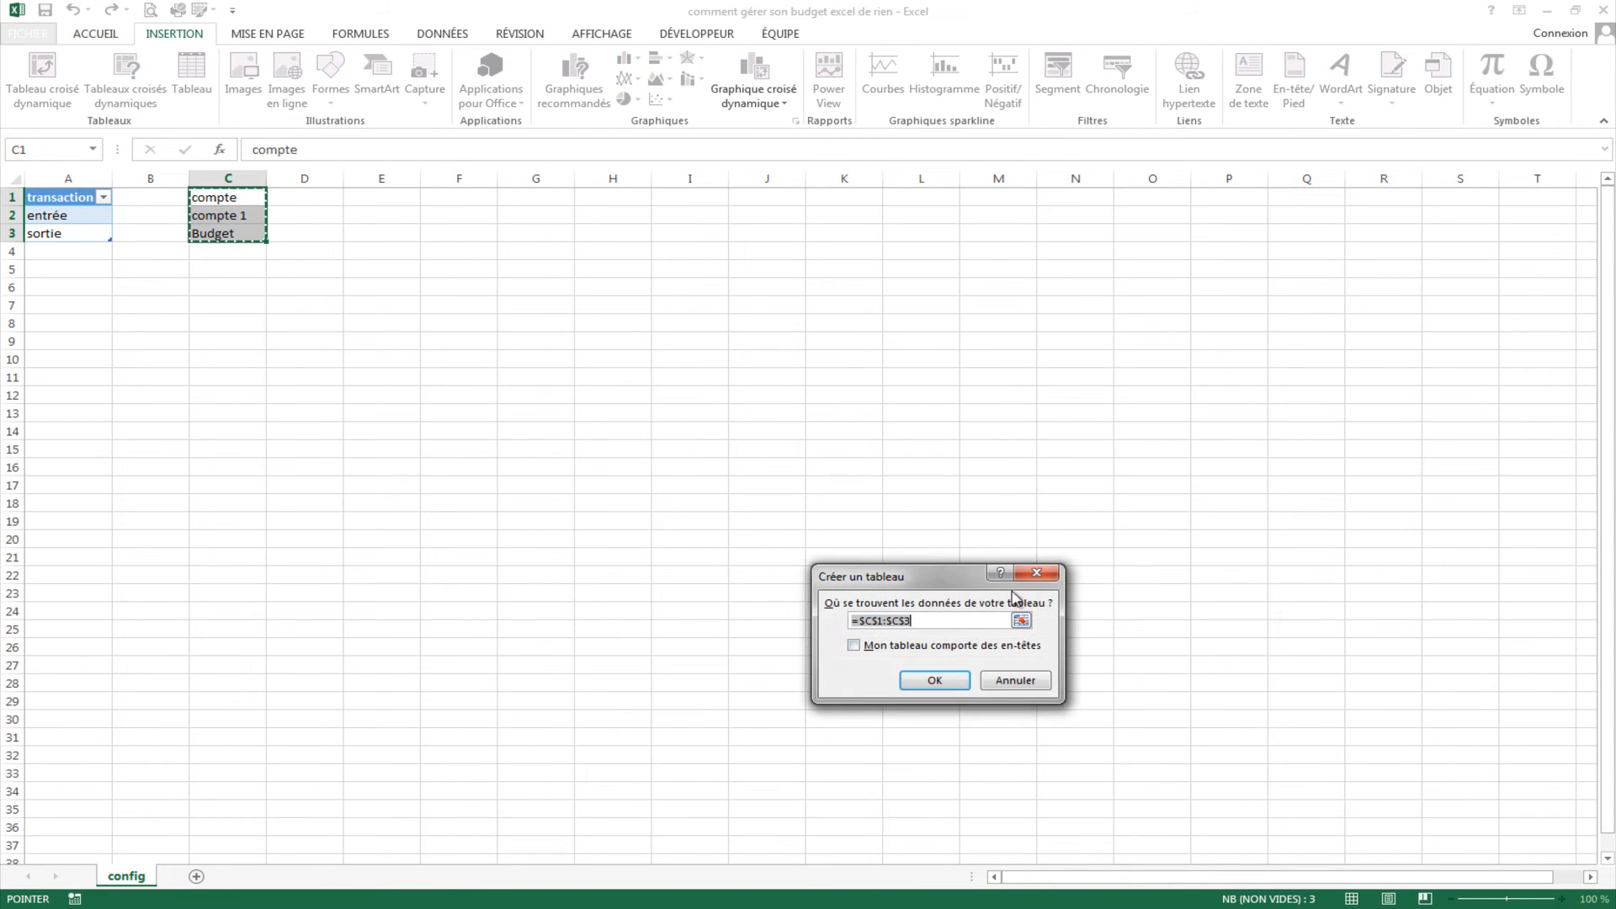
{"action": "left_click", "coordinate": [856, 647]}
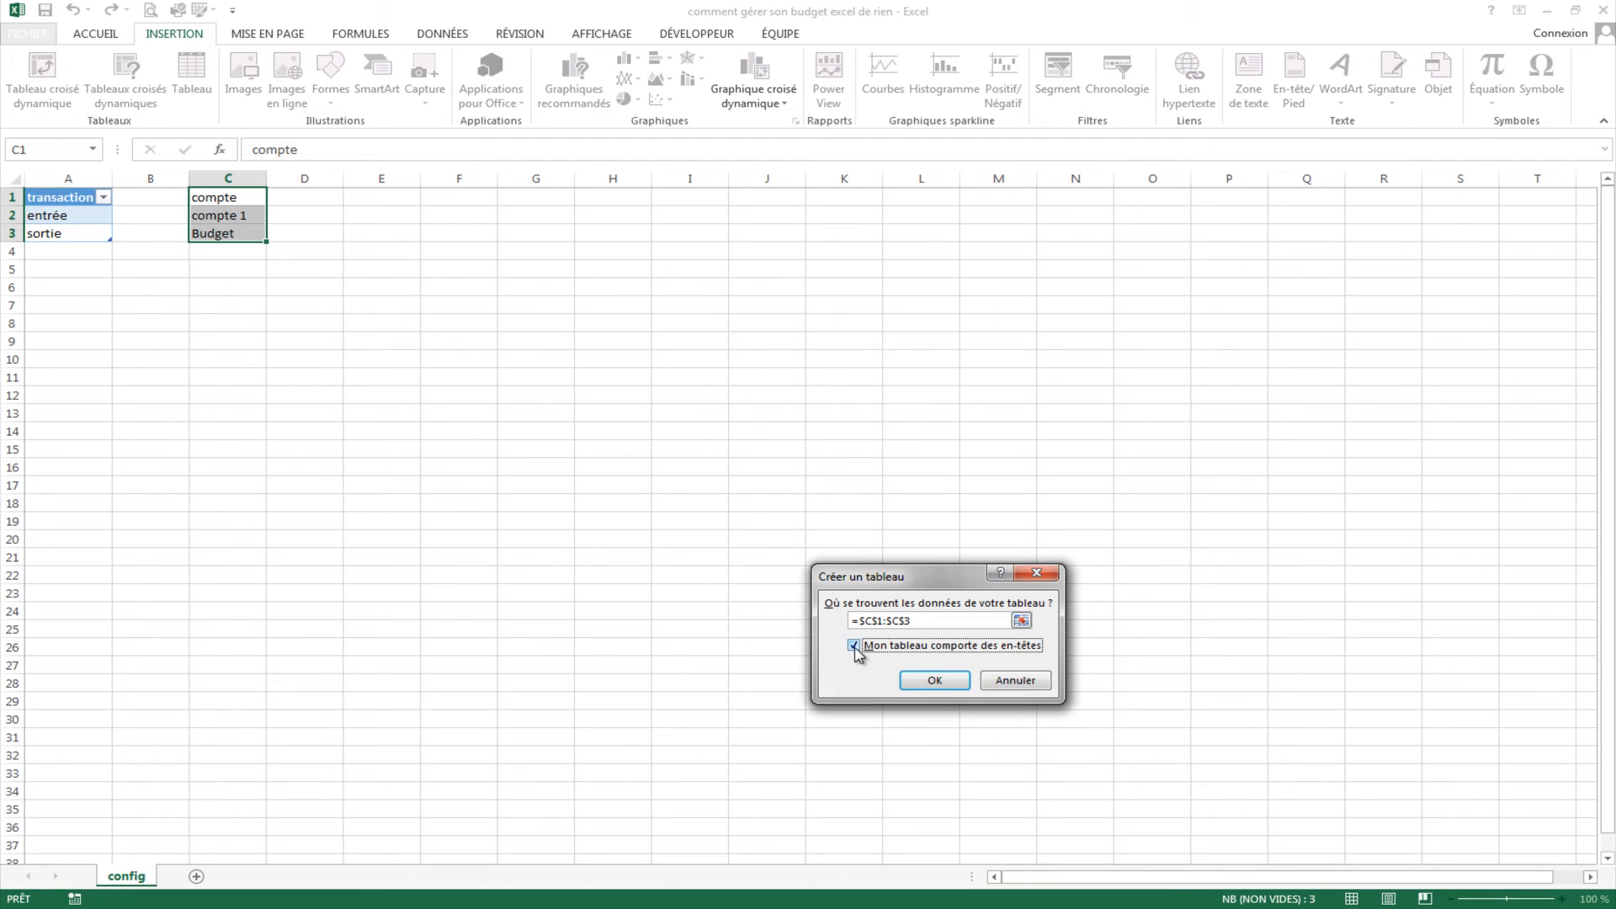
{"action": "left_click", "coordinate": [926, 681]}
{"action": "left_click", "coordinate": [325, 411]}
Step: Define a range name for the account entries in C2:C3
{"action": "left_click_drag", "start_coordinate": [231, 217], "coordinate": [241, 236]}
{"action": "left_click", "coordinate": [76, 144]}
{"action": "type", "text": "cl"}
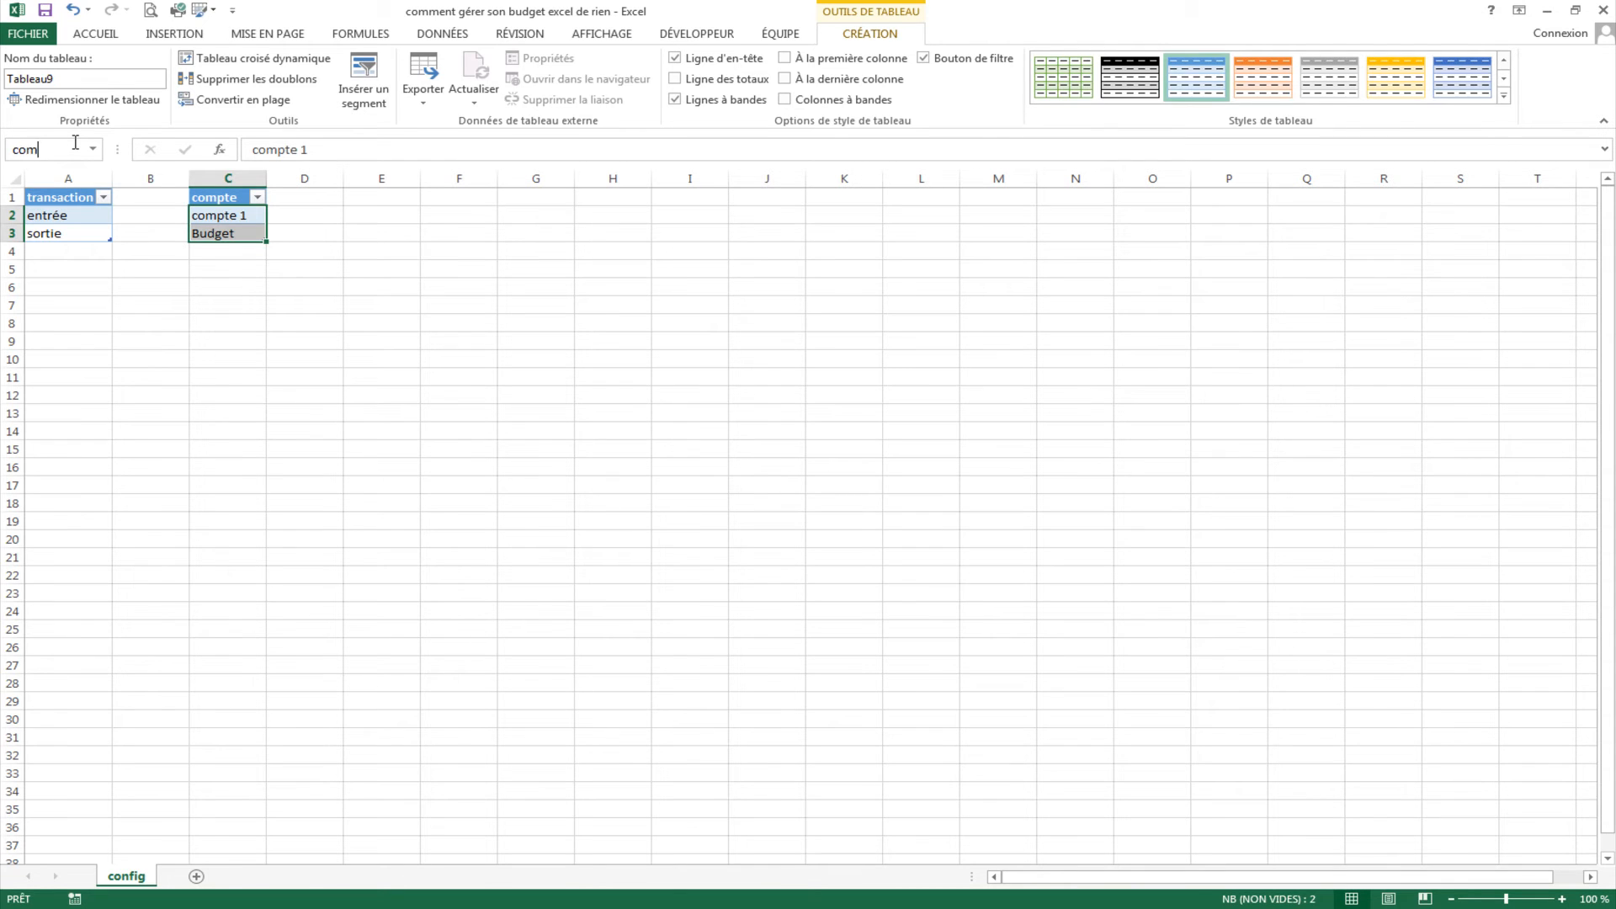
{"action": "key", "text": "Return"}
{"action": "left_click", "coordinate": [352, 337]}
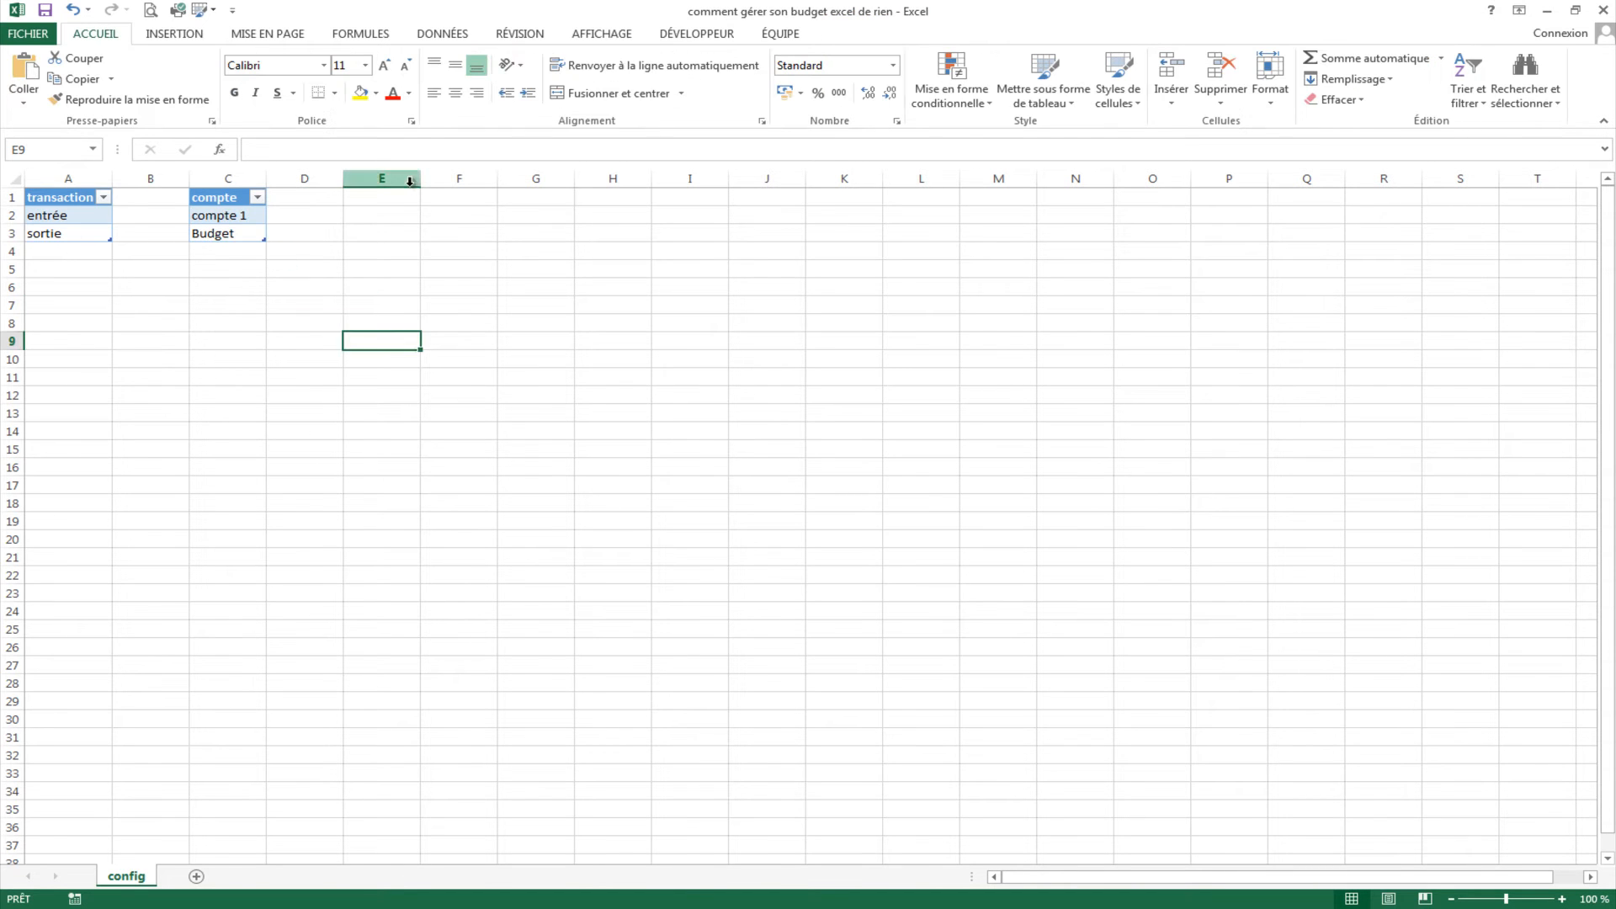
Step: Enter the column headings transaction in E1 and catégorie in F1
{"action": "left_click", "coordinate": [398, 196]}
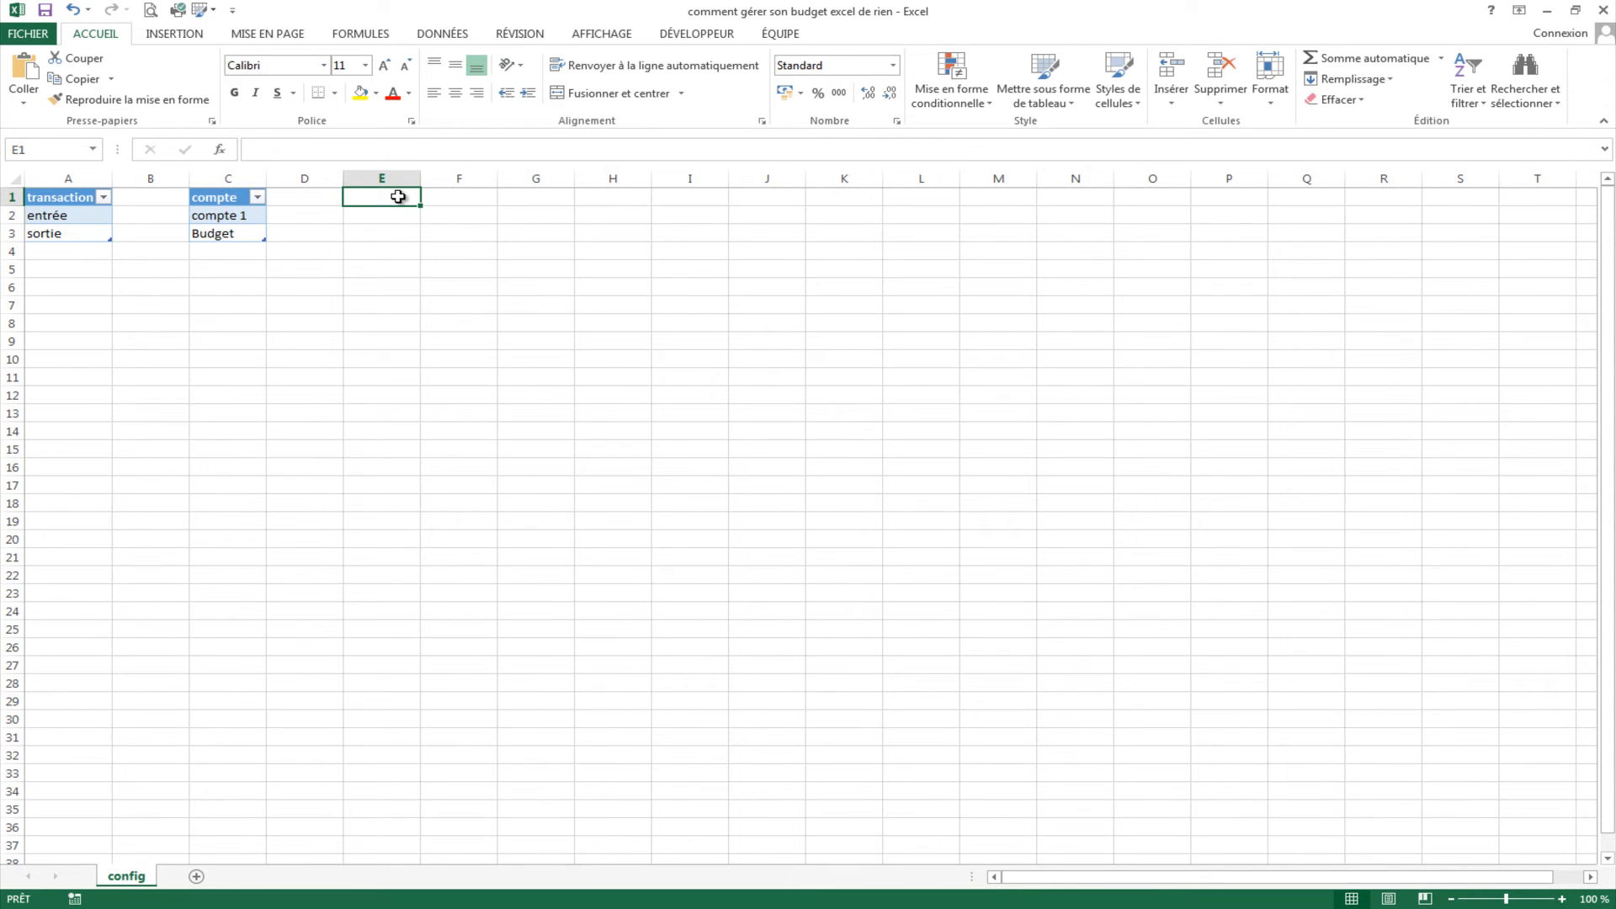
{"action": "type", "text": "transaction"}
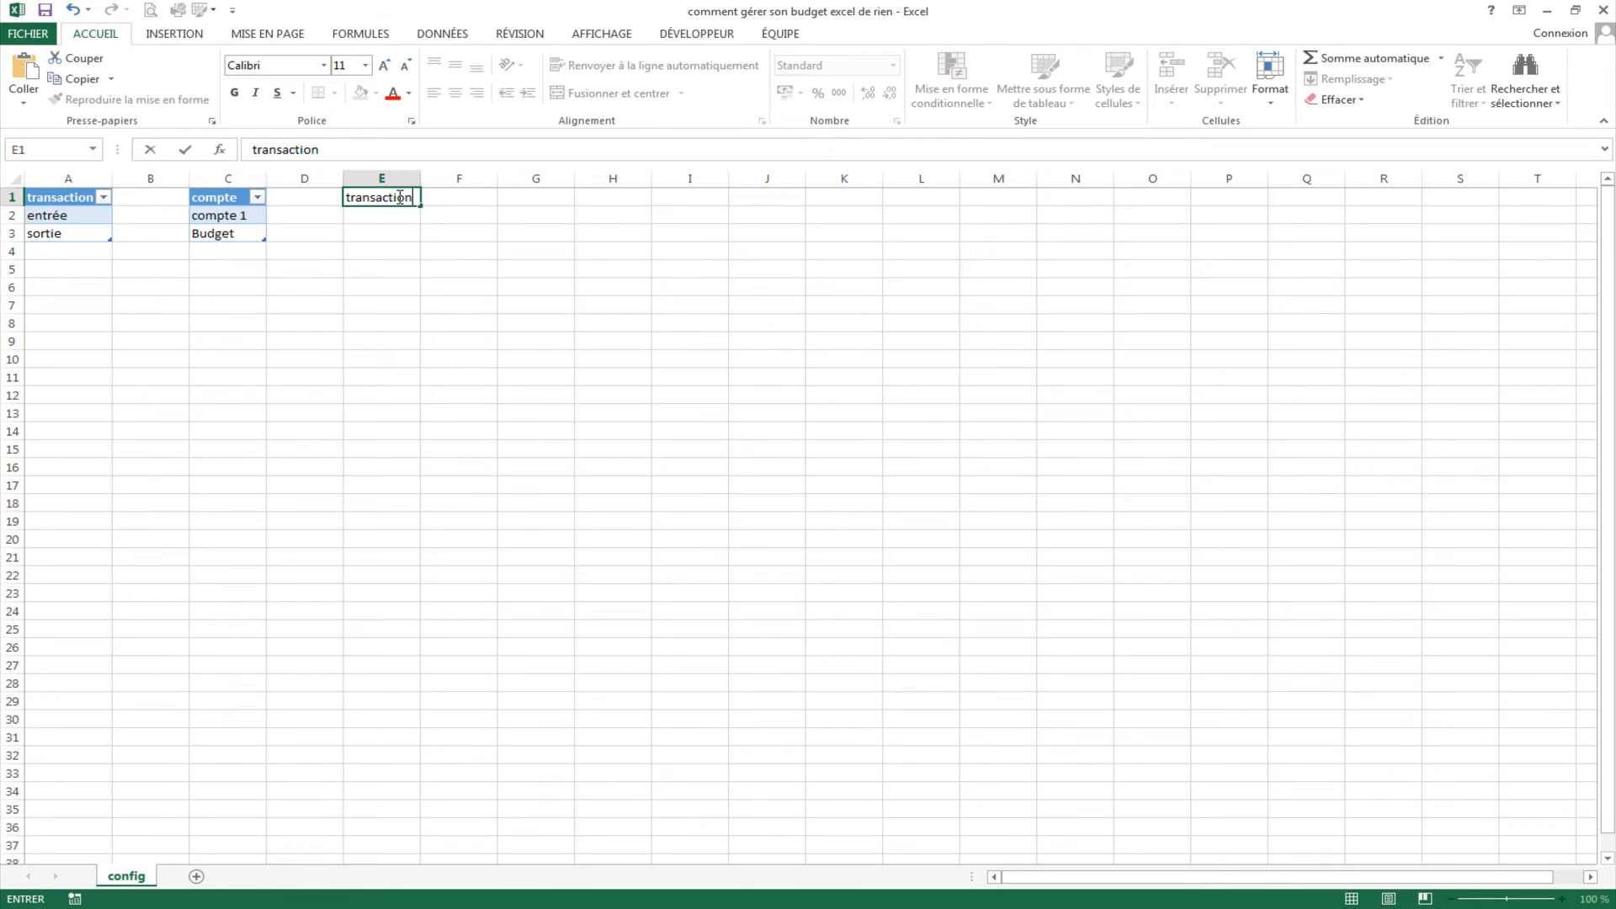
{"action": "key", "text": "Tab"}
{"action": "type", "text": "c"}
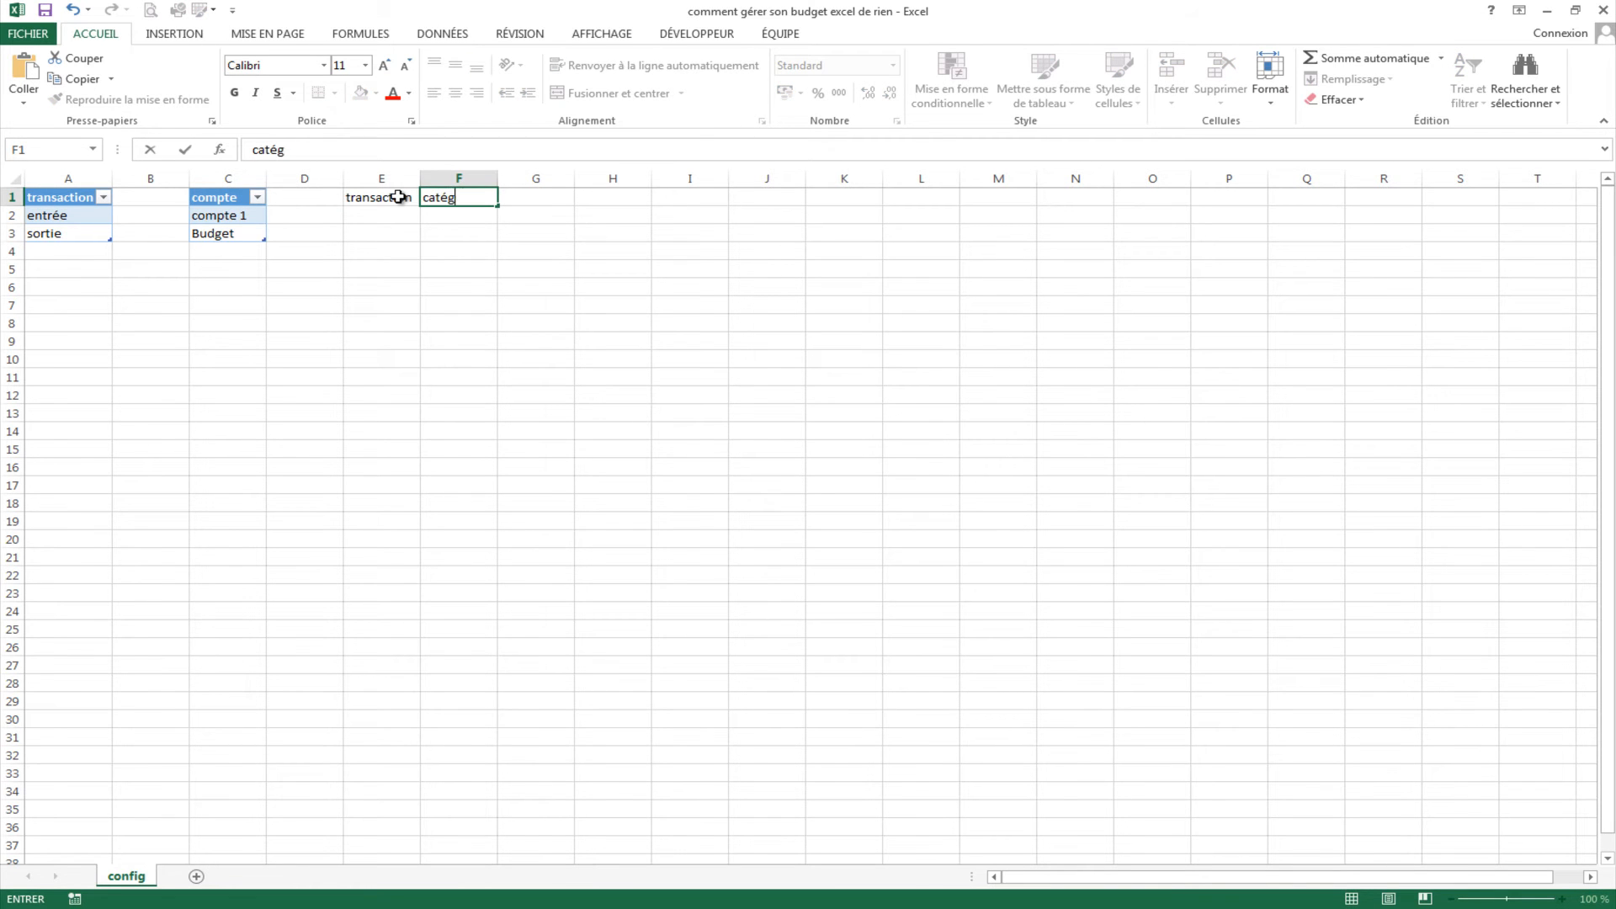
{"action": "key", "text": "Return"}
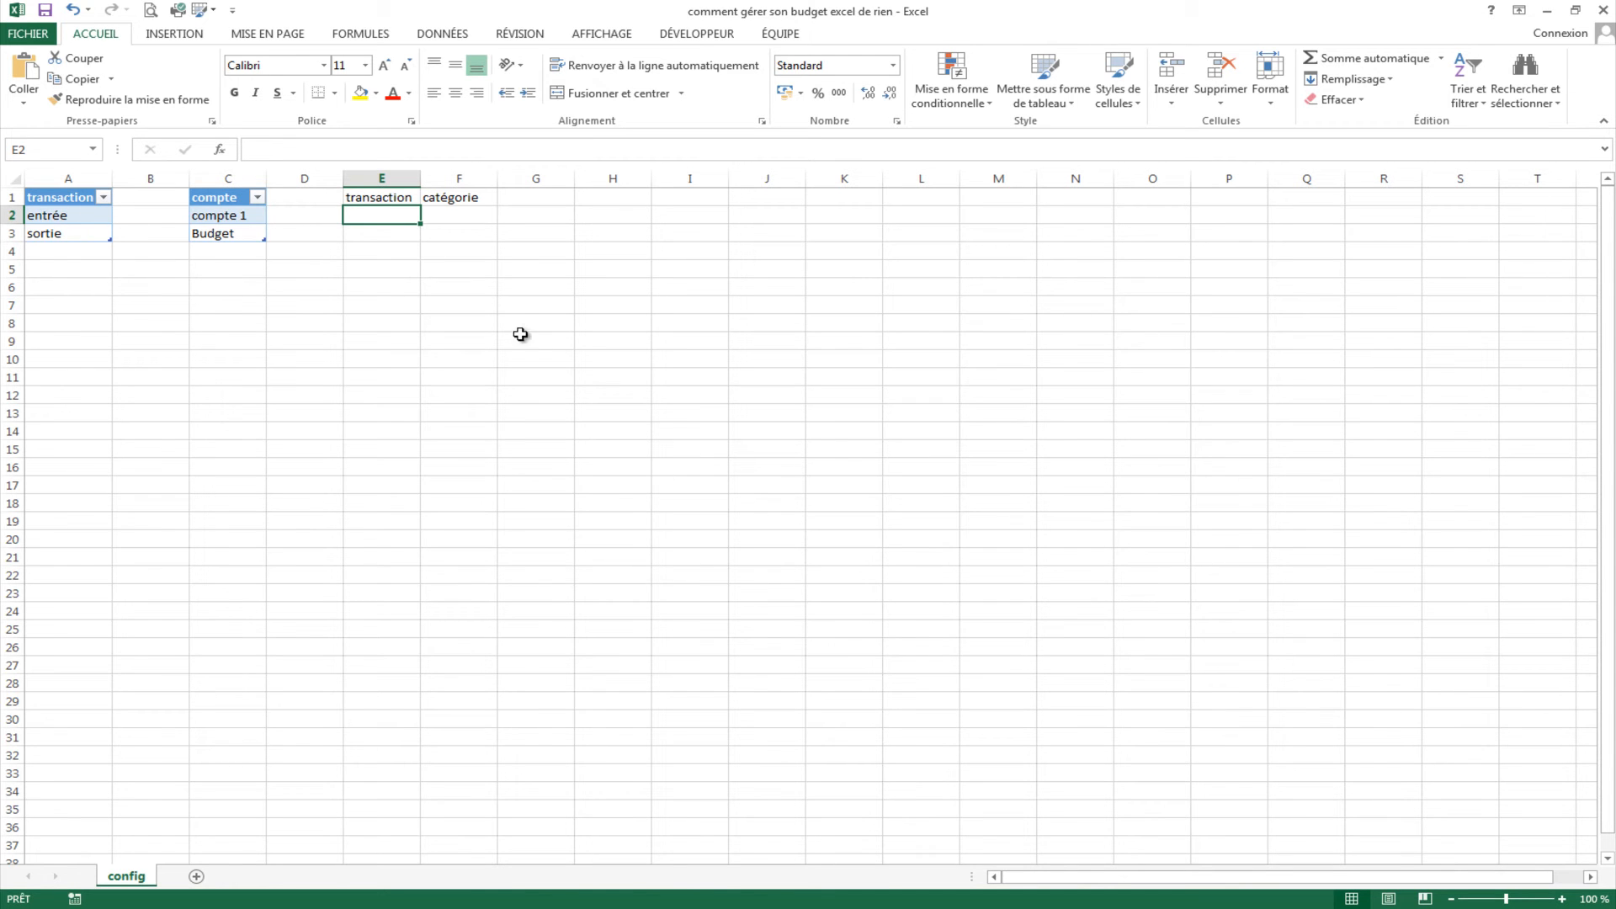
{"action": "type", "text": "en"}
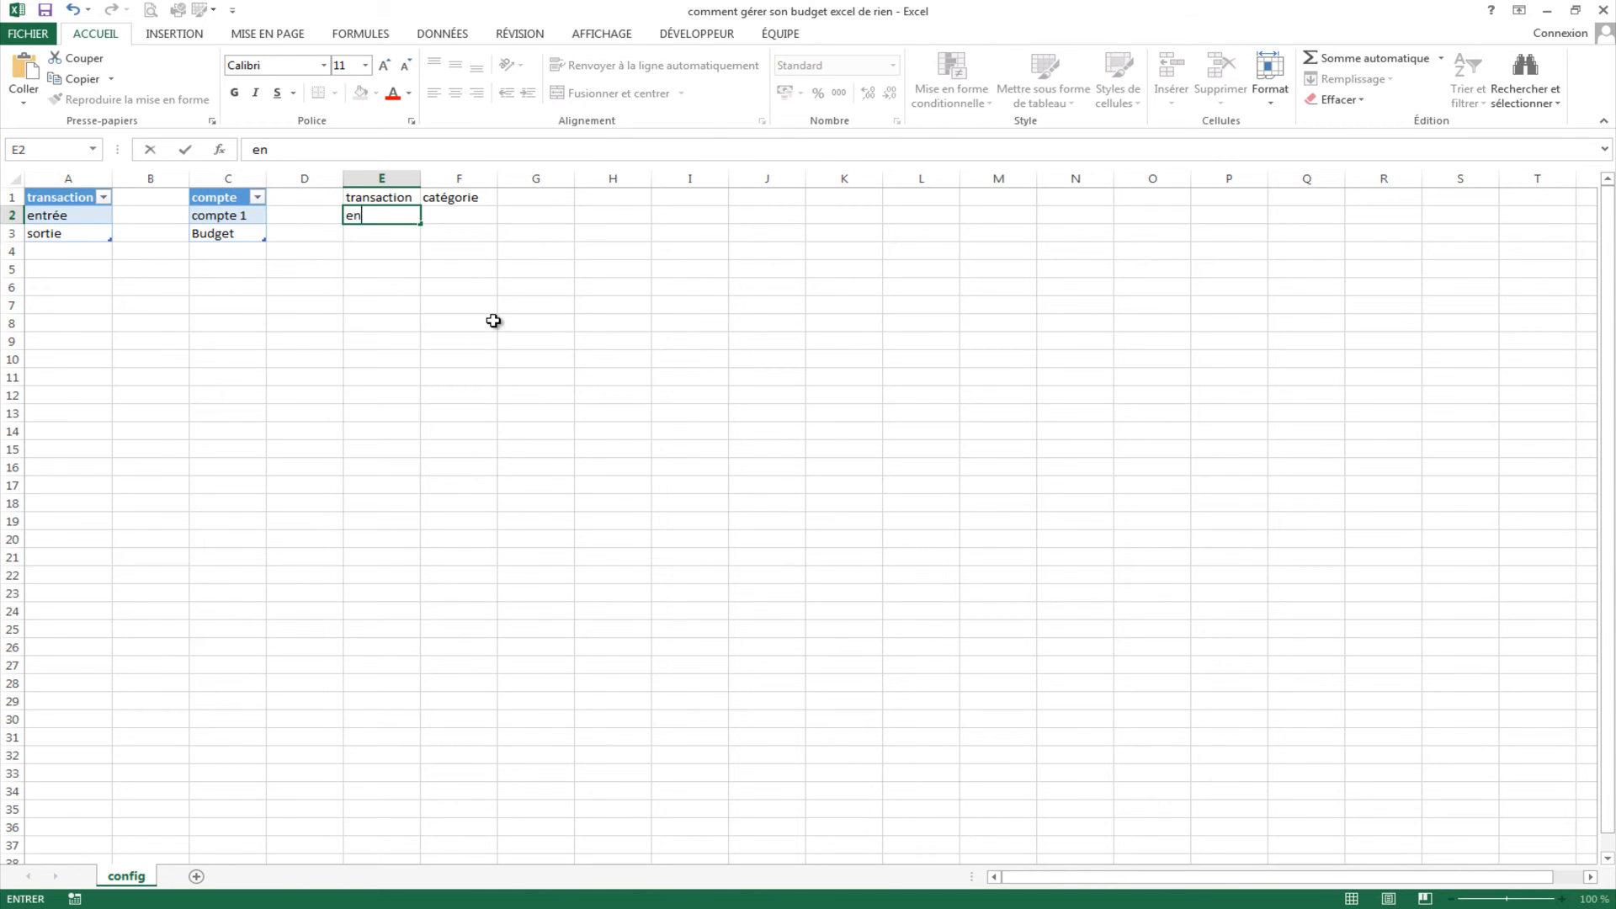
{"action": "key", "text": "Escape"}
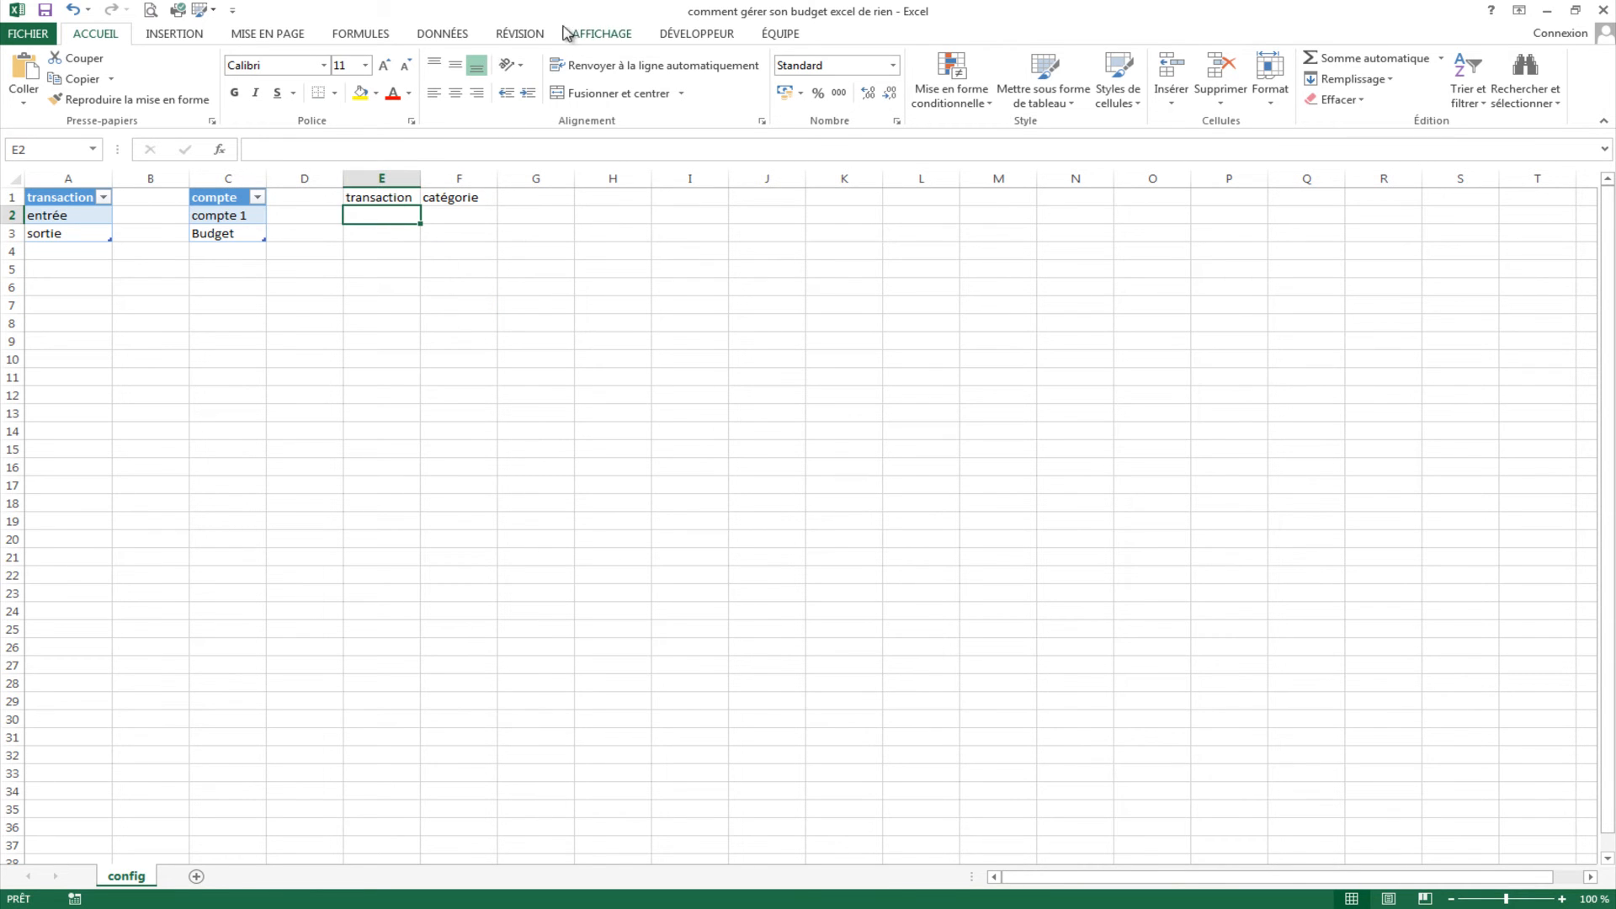
Step: Restrict cell E2 to a dropdown list with the source =transaction, and open the list to check its choices
{"action": "left_click", "coordinate": [444, 36]}
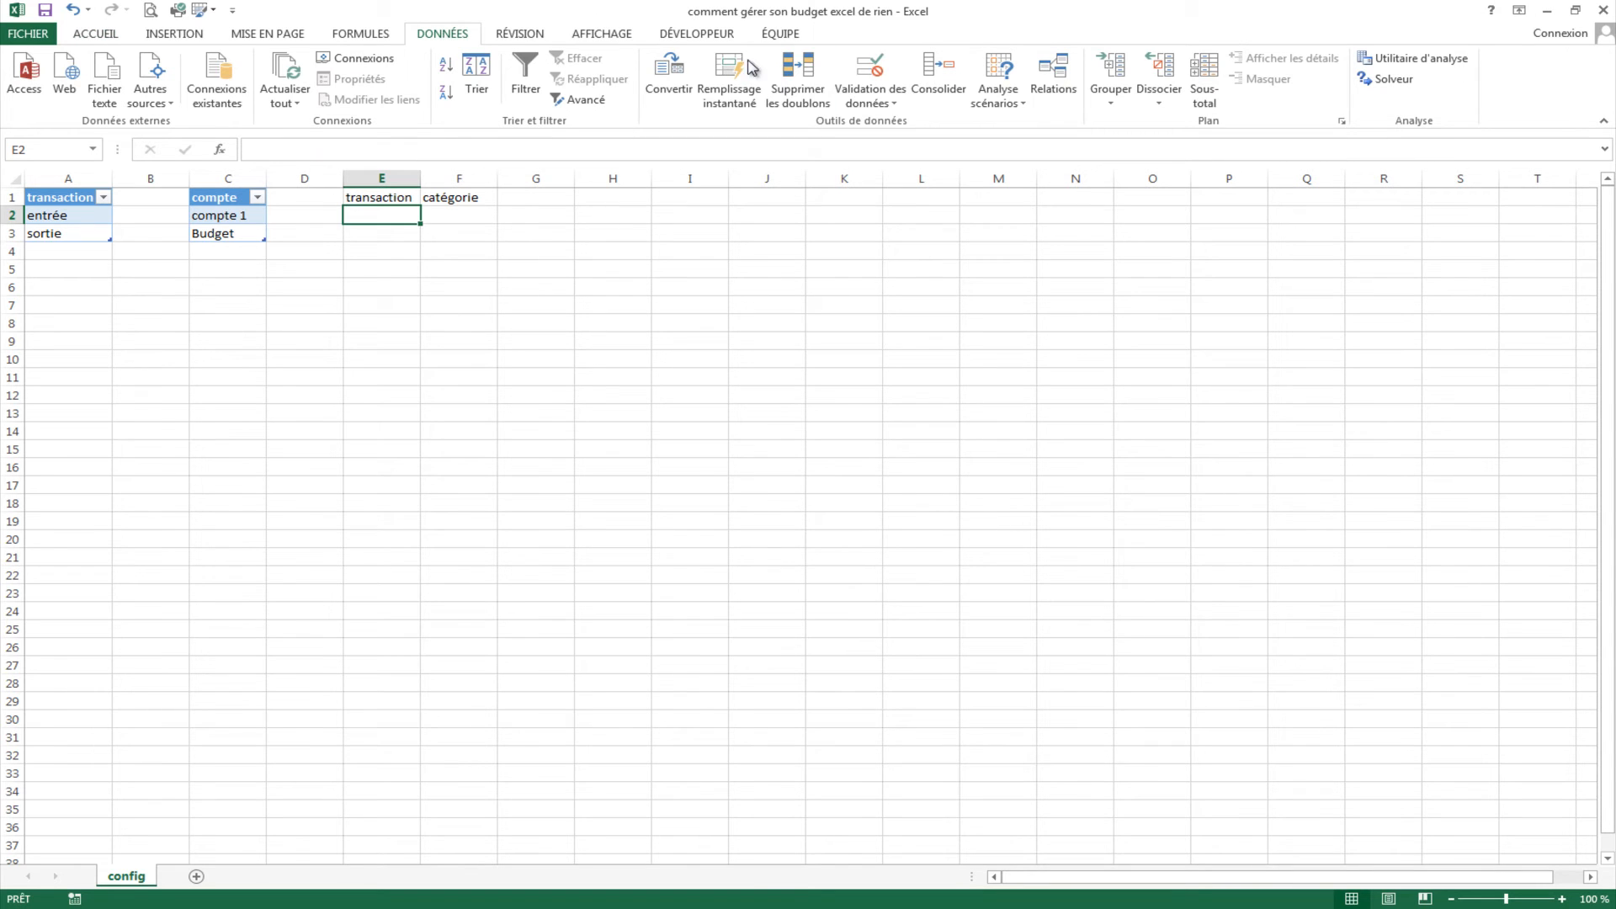
{"action": "left_click", "coordinate": [881, 70]}
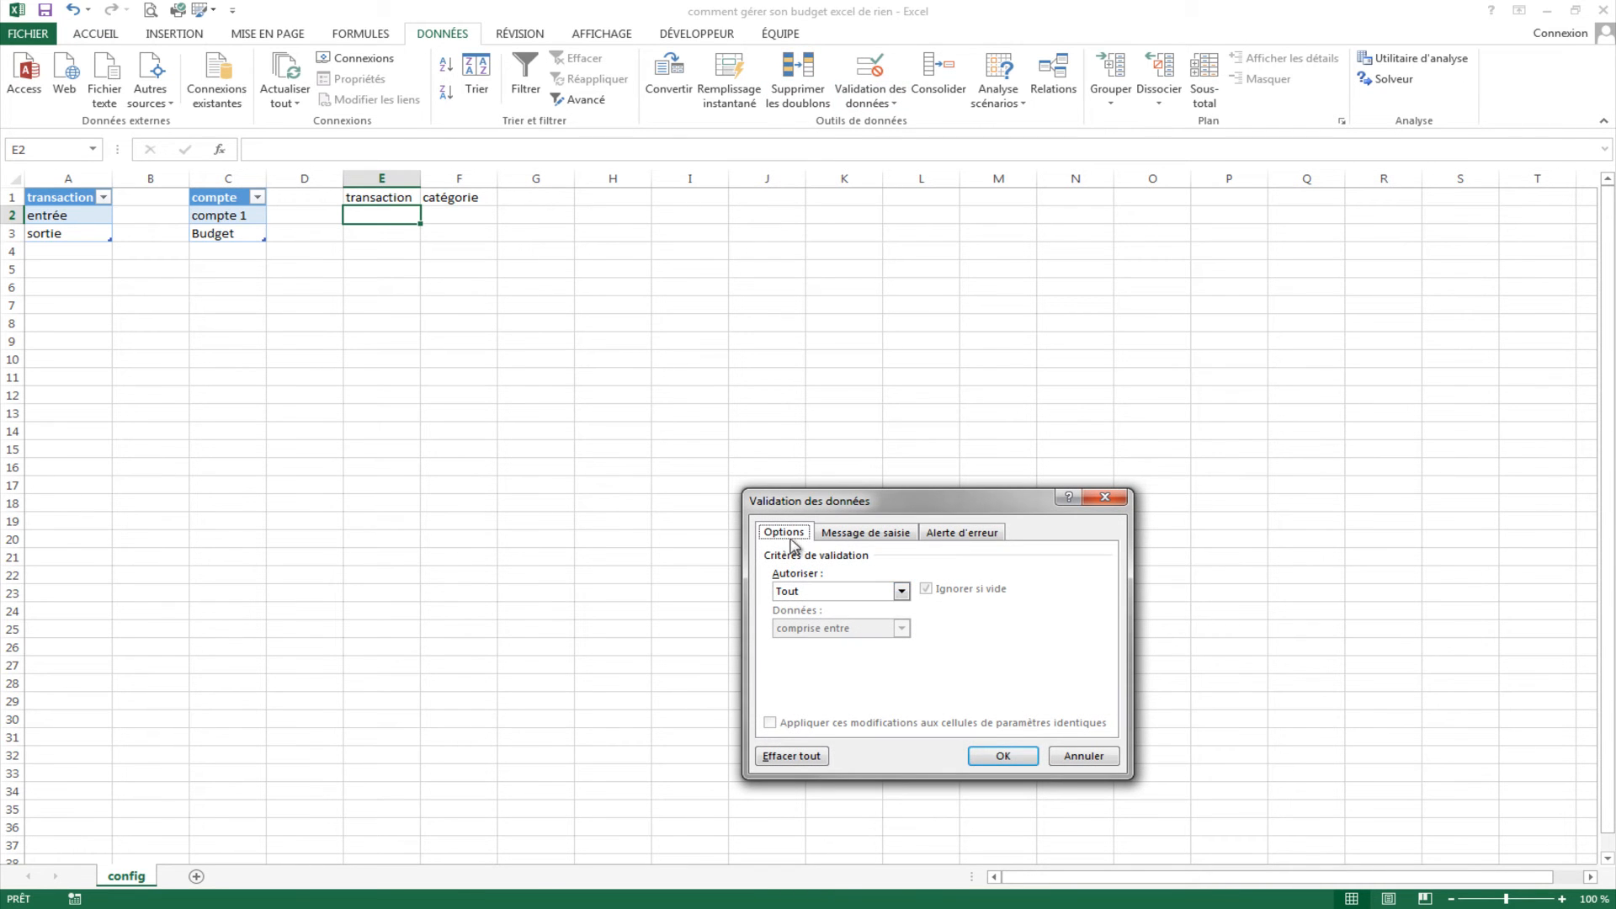
{"action": "left_click", "coordinate": [903, 594]}
{"action": "left_click", "coordinate": [846, 642]}
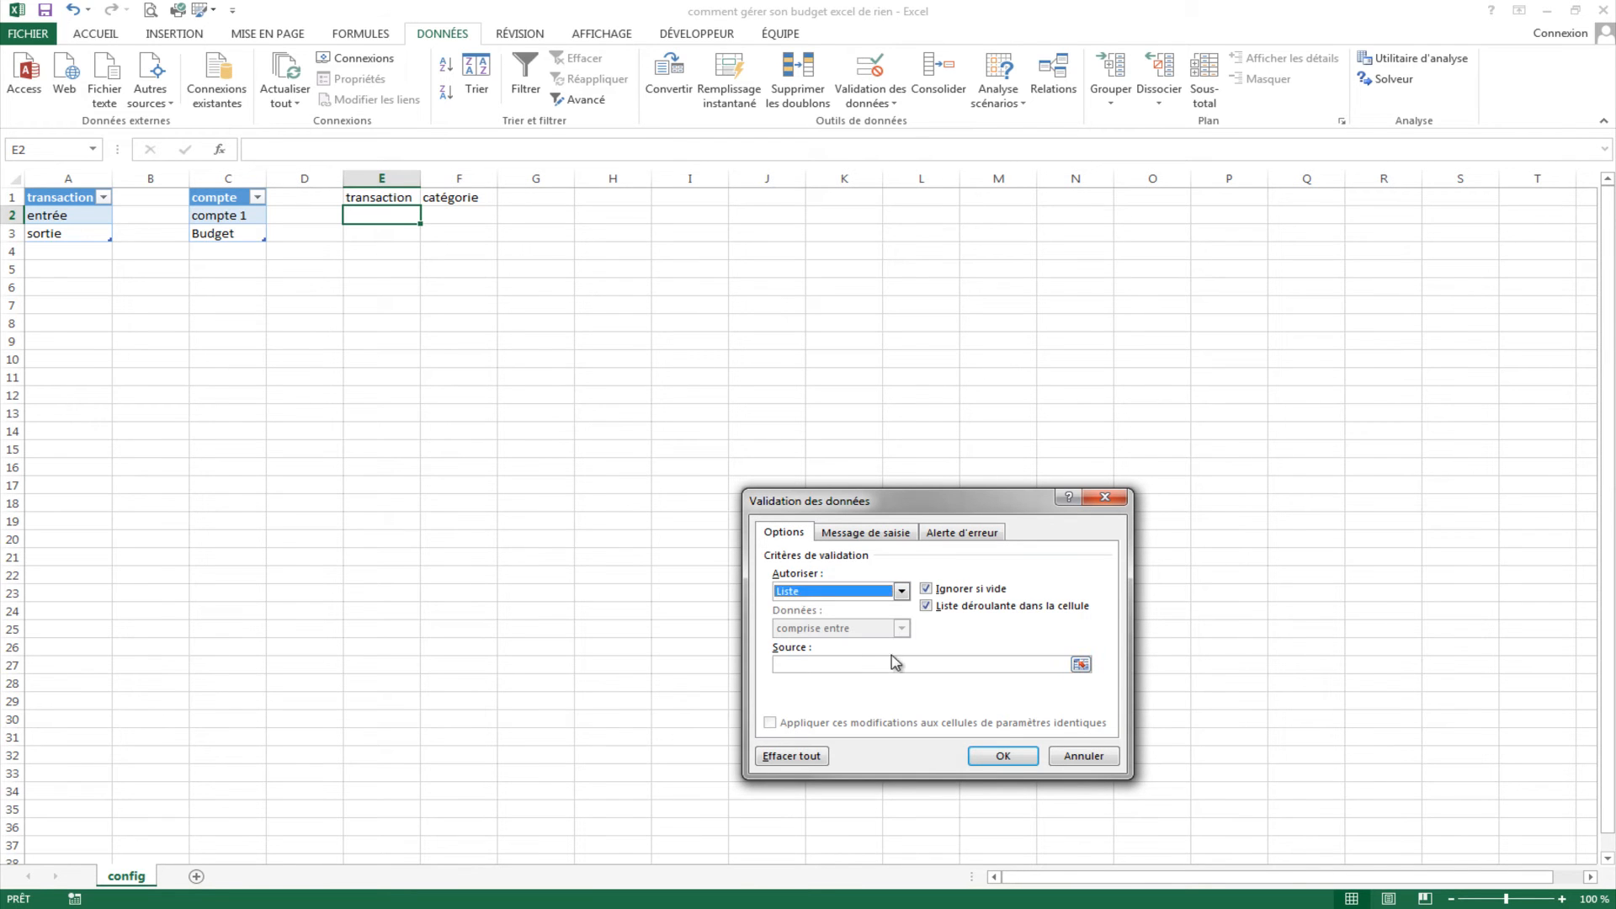
{"action": "left_click", "coordinate": [865, 662]}
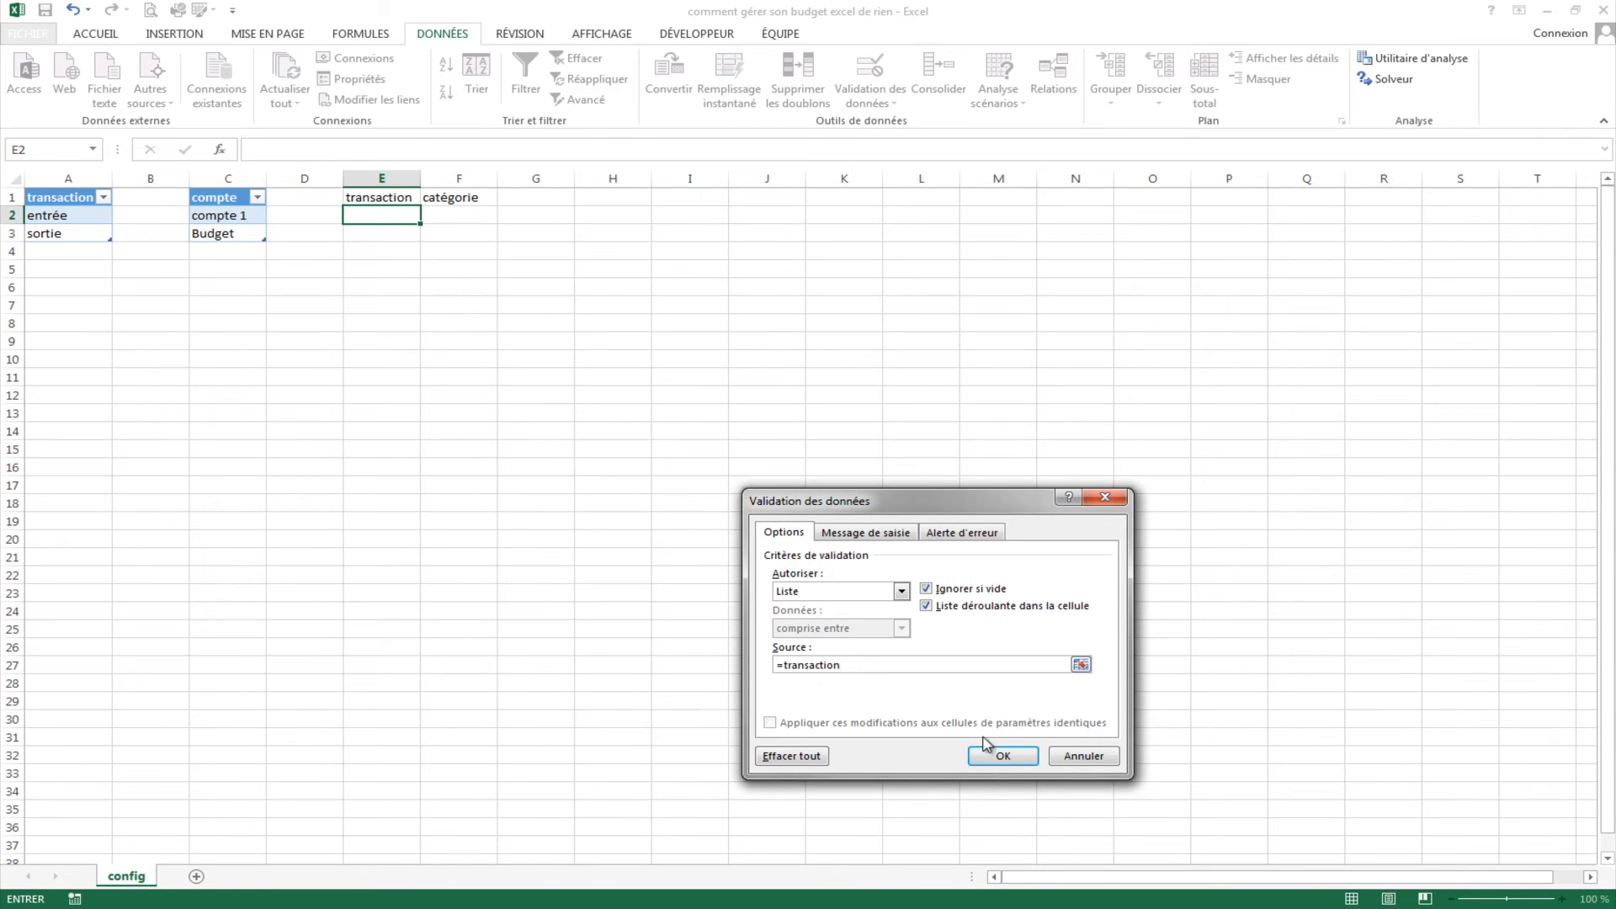
{"action": "left_click", "coordinate": [1003, 756]}
{"action": "left_click", "coordinate": [396, 290]}
{"action": "left_click", "coordinate": [419, 216]}
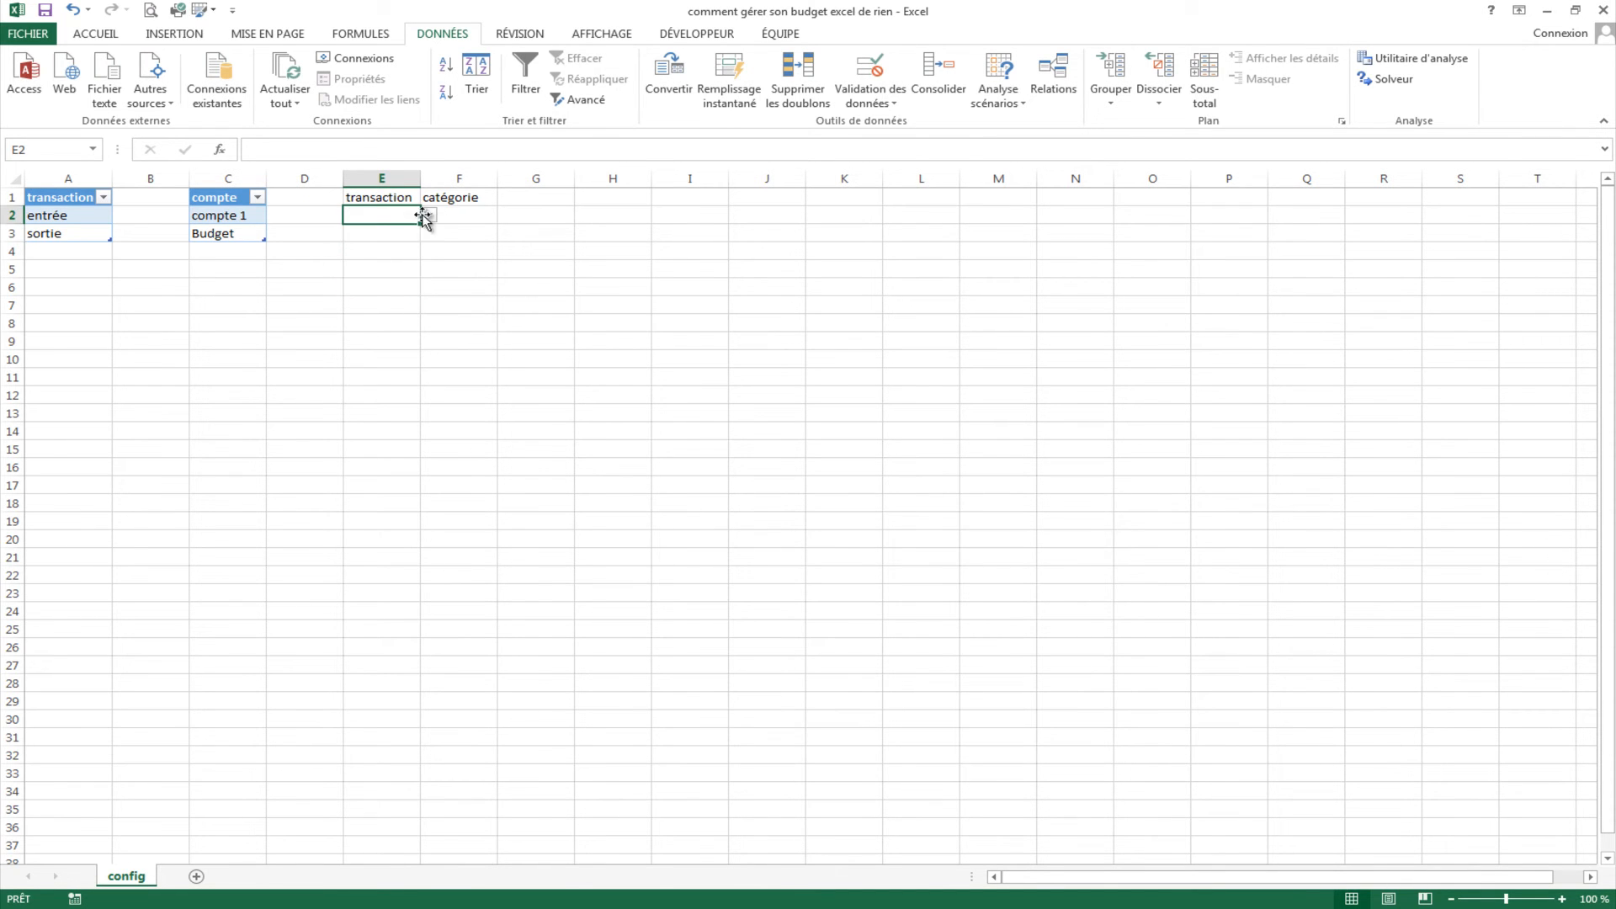
{"action": "left_click", "coordinate": [428, 216]}
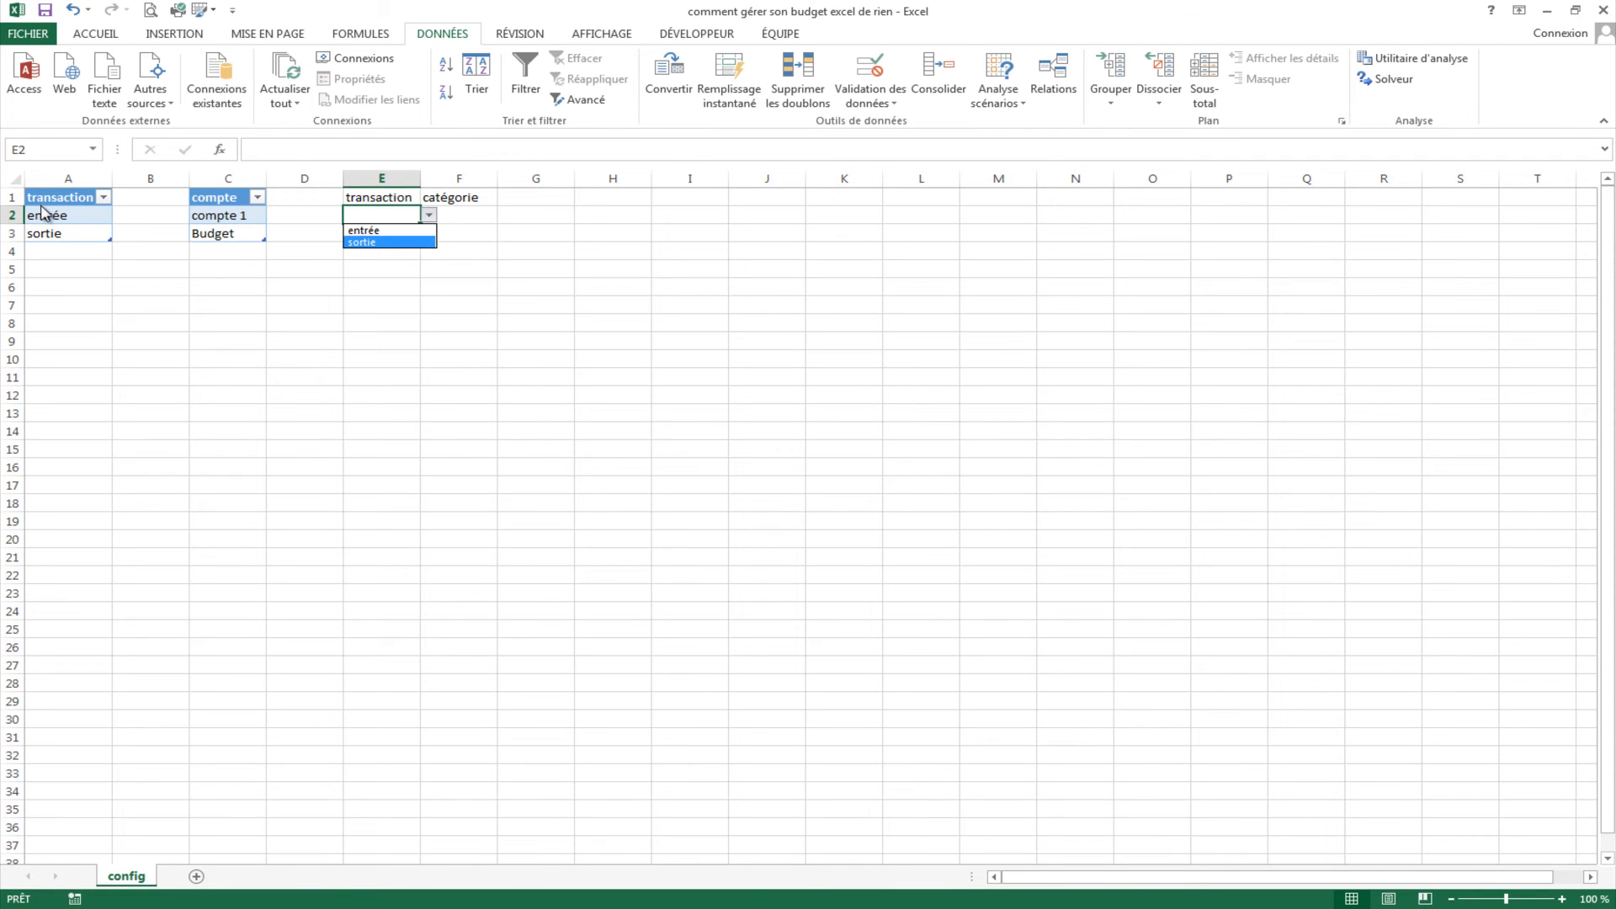
{"action": "left_click", "coordinate": [78, 236]}
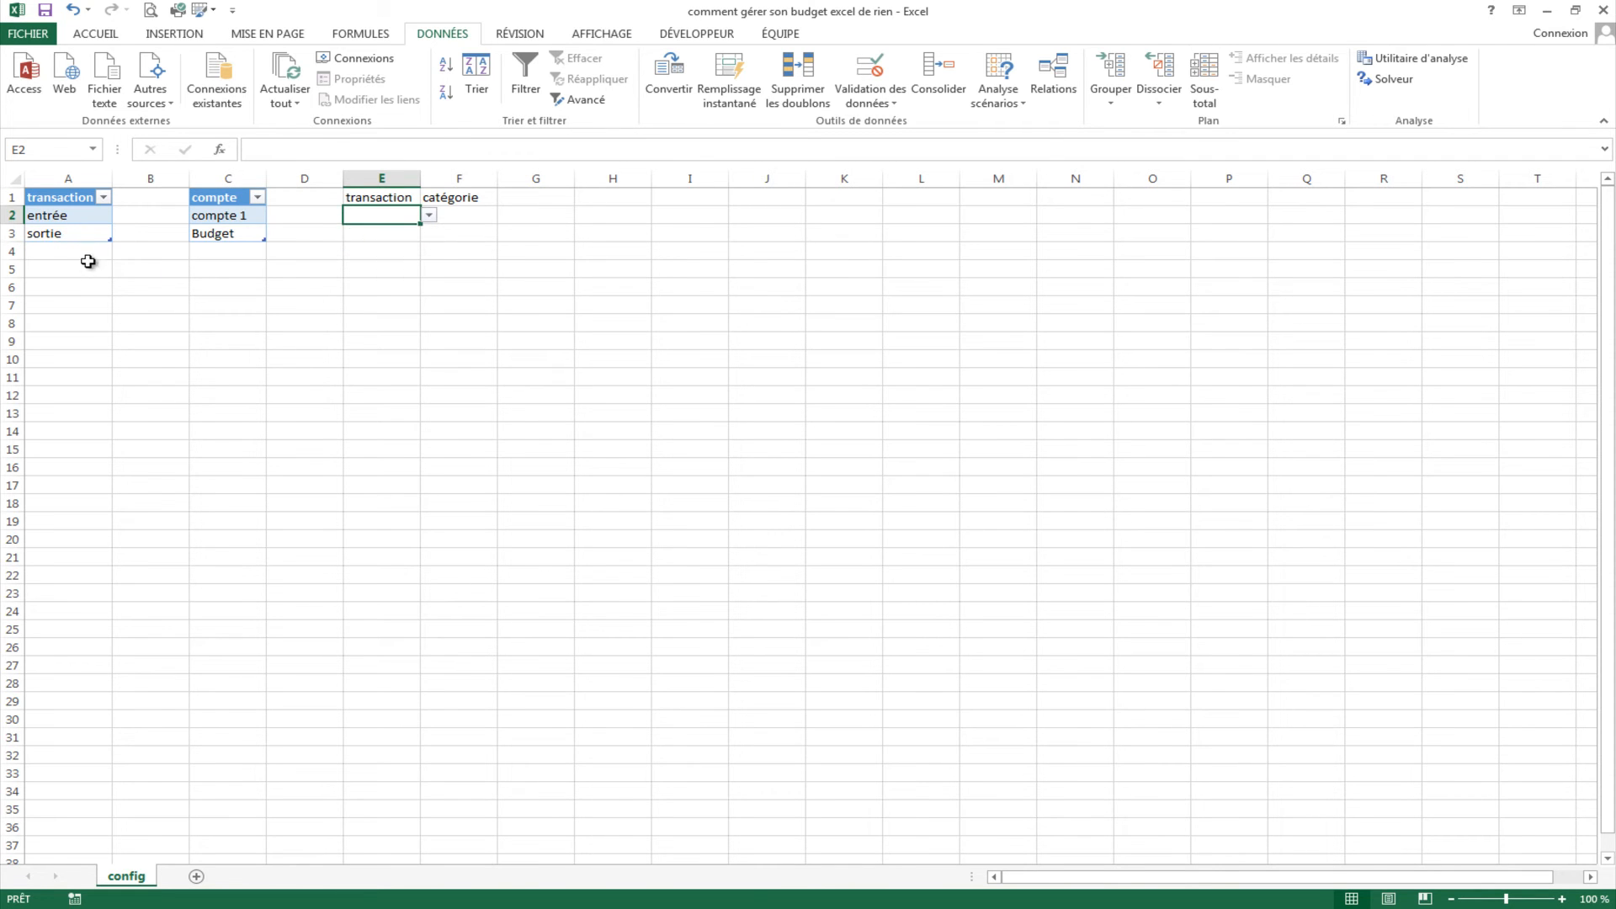
Step: Add the entry test in A4 below sortie, and open the dropdown list in E2 to check its choices
{"action": "left_click", "coordinate": [84, 251]}
{"action": "type", "text": "tes"}
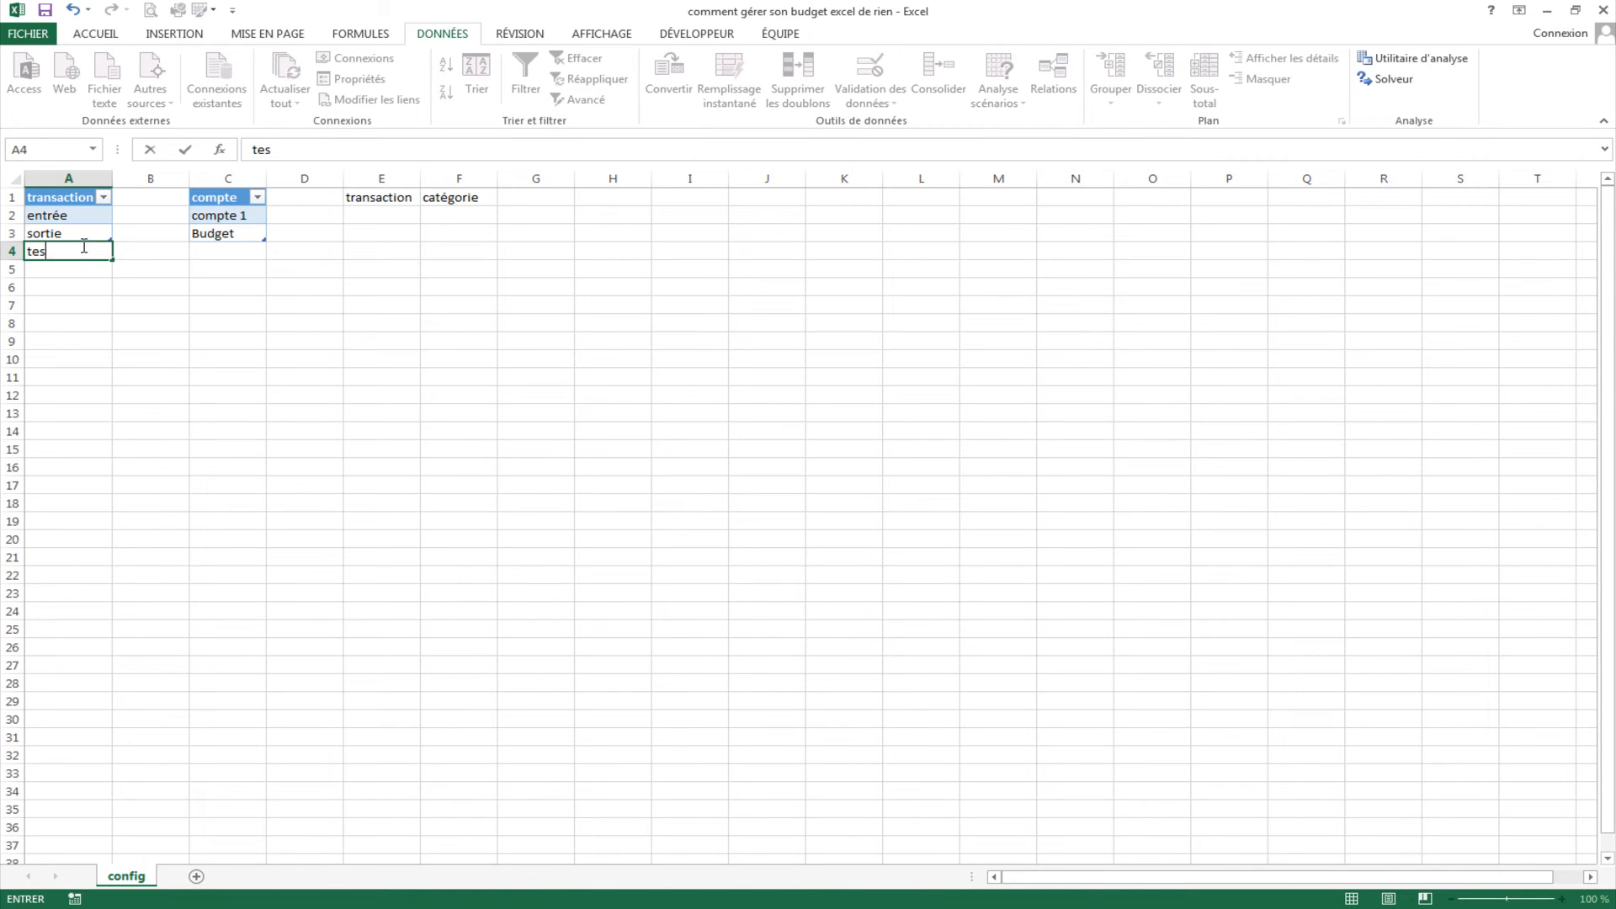
{"action": "type", "text": "t"}
{"action": "key", "text": "Return"}
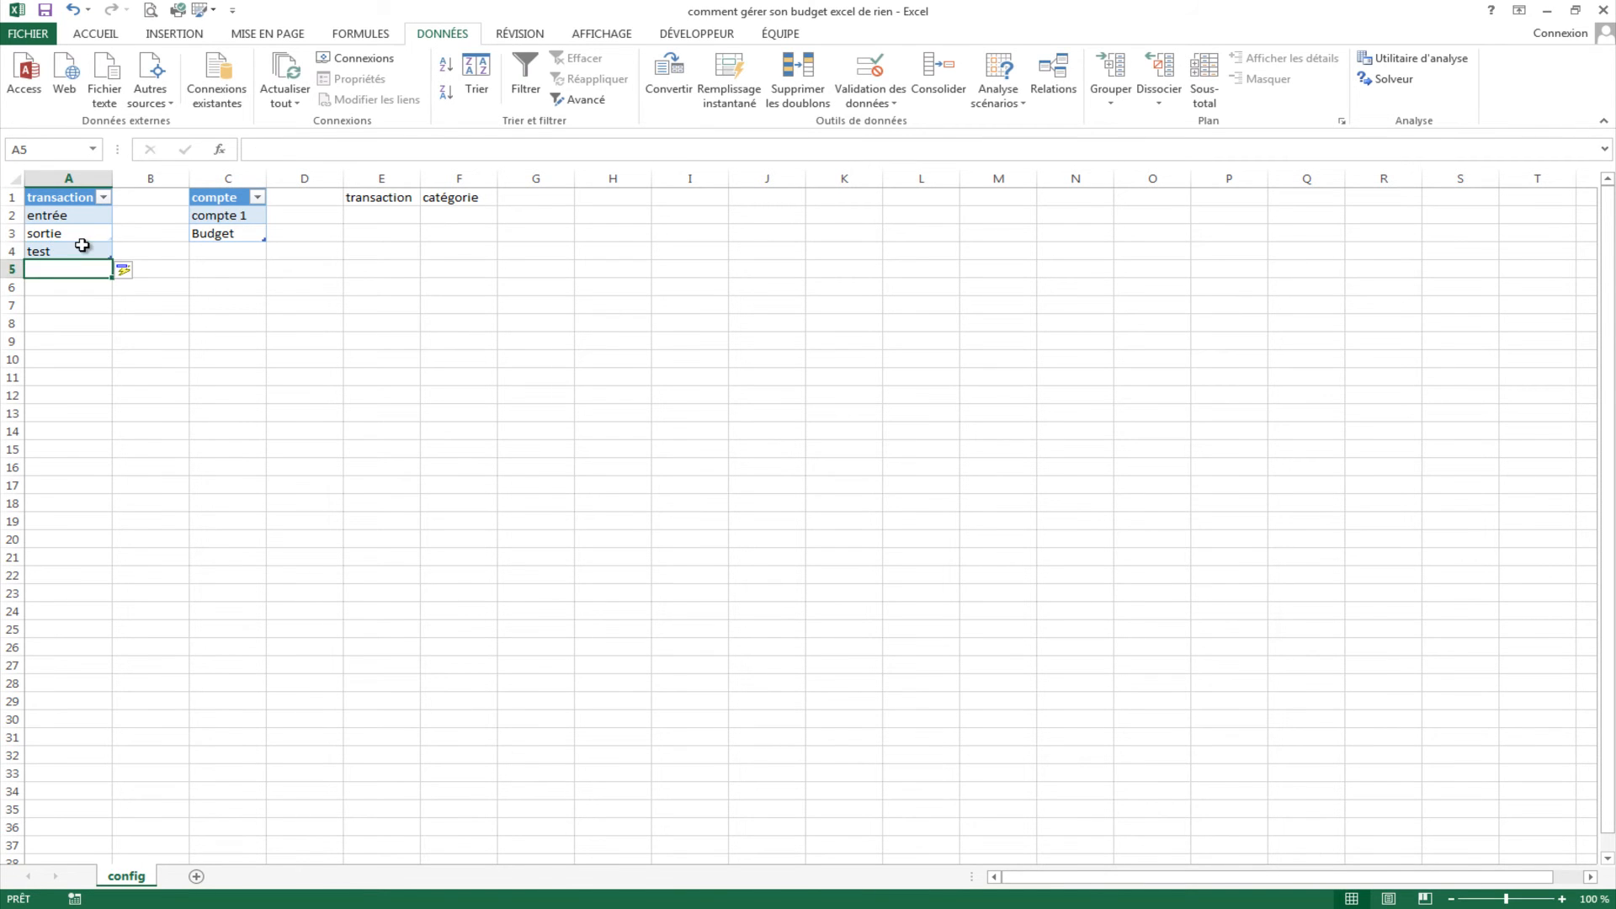
{"action": "left_click", "coordinate": [407, 216]}
{"action": "left_click", "coordinate": [430, 217]}
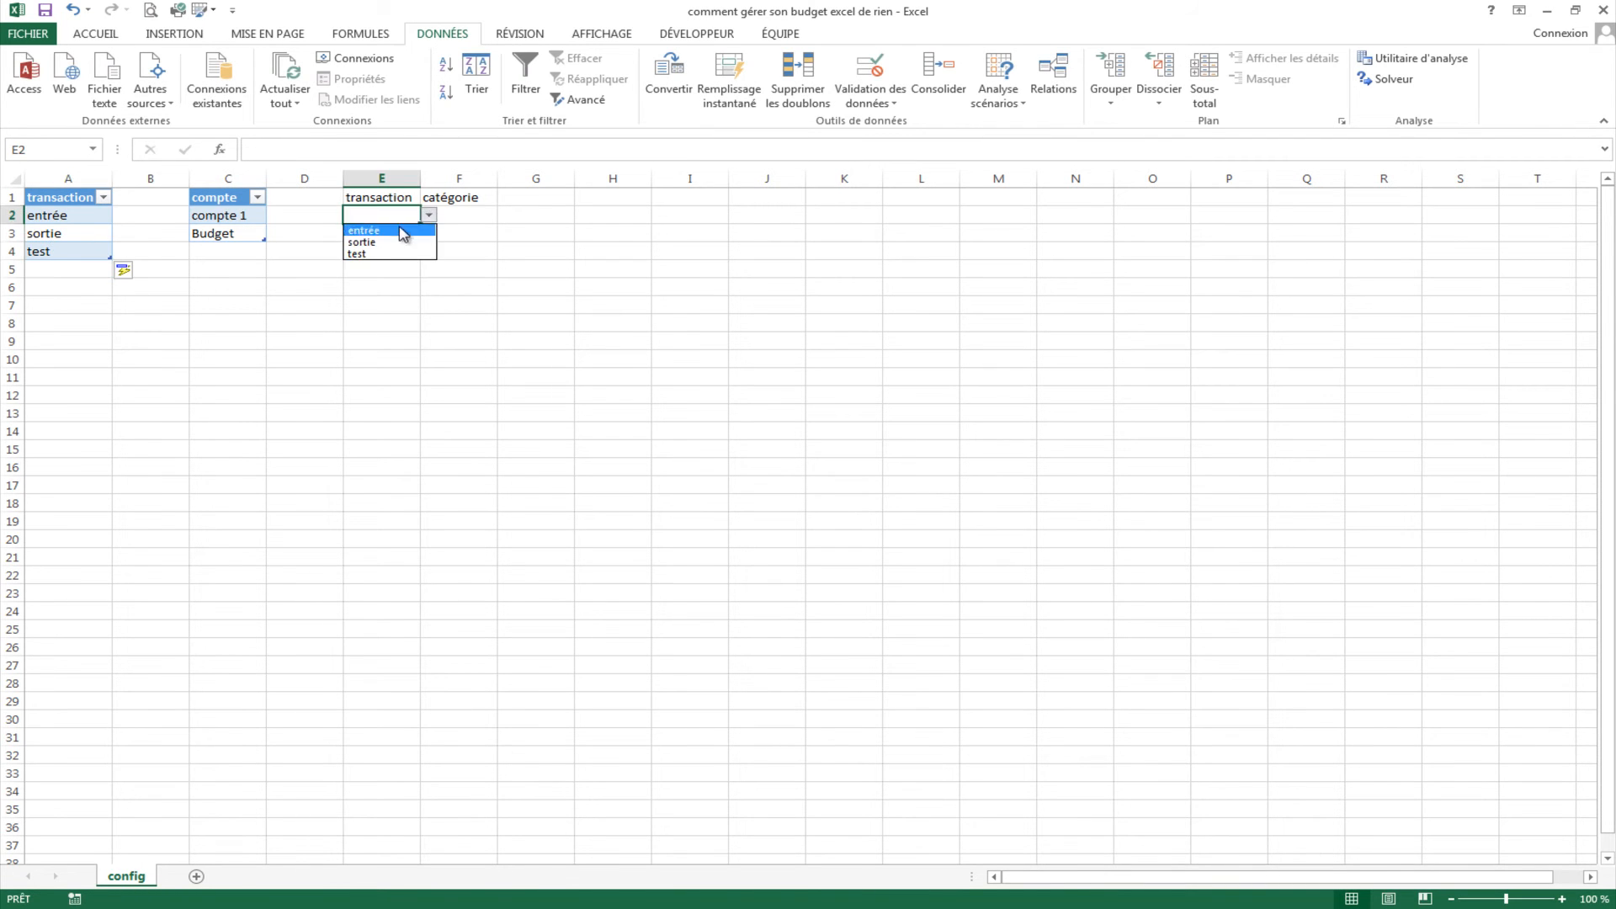
{"action": "left_click", "coordinate": [261, 314]}
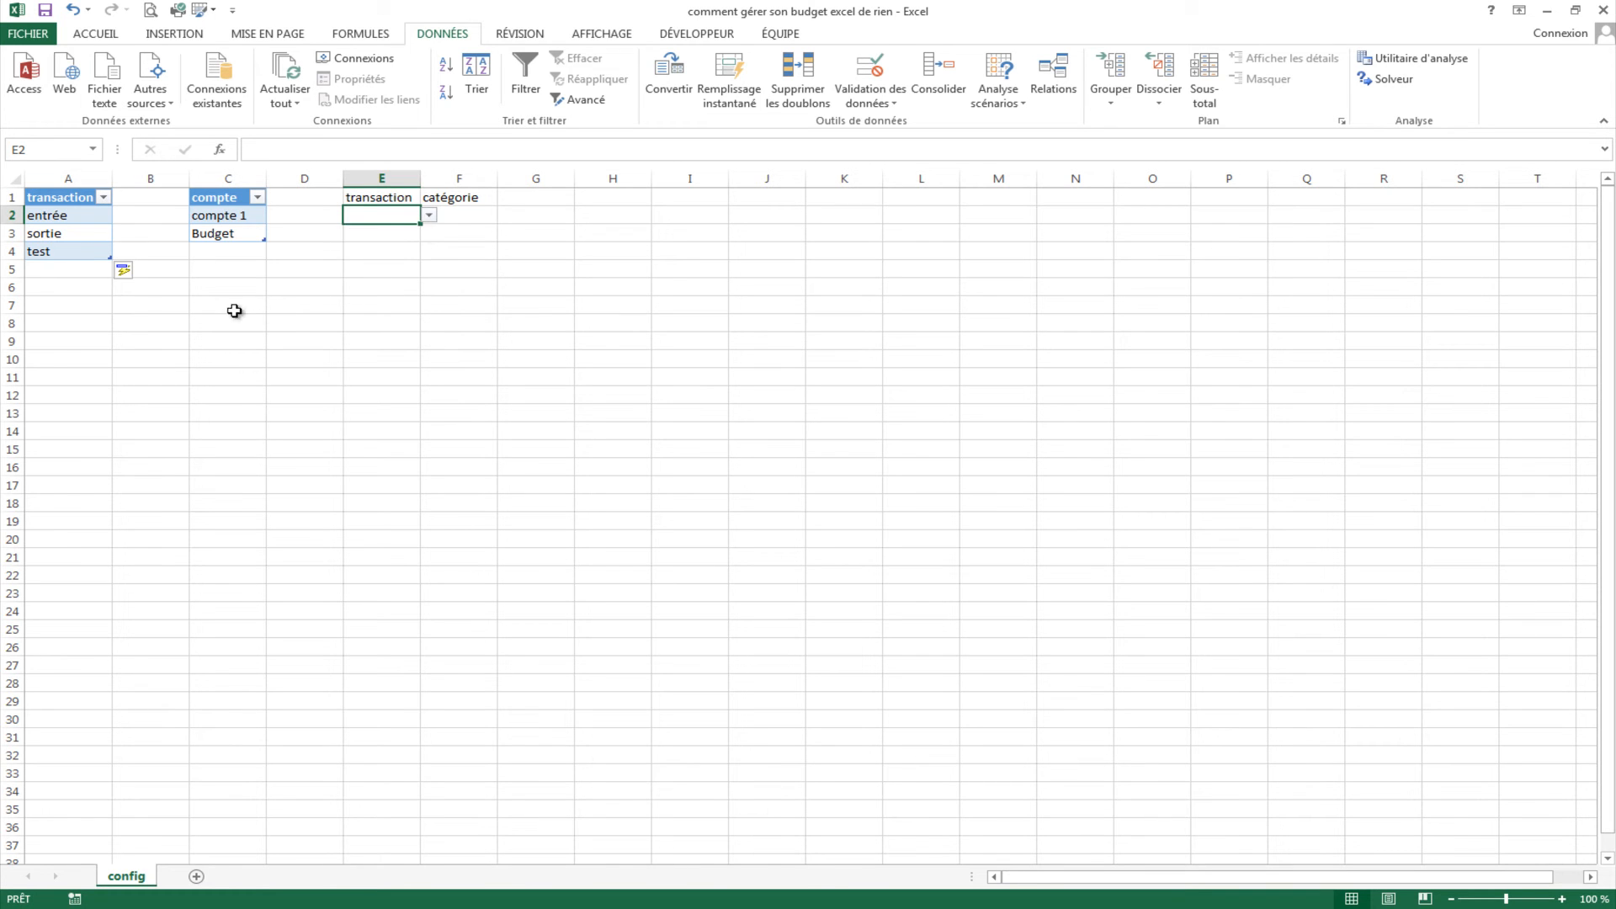
{"action": "left_click", "coordinate": [431, 216]}
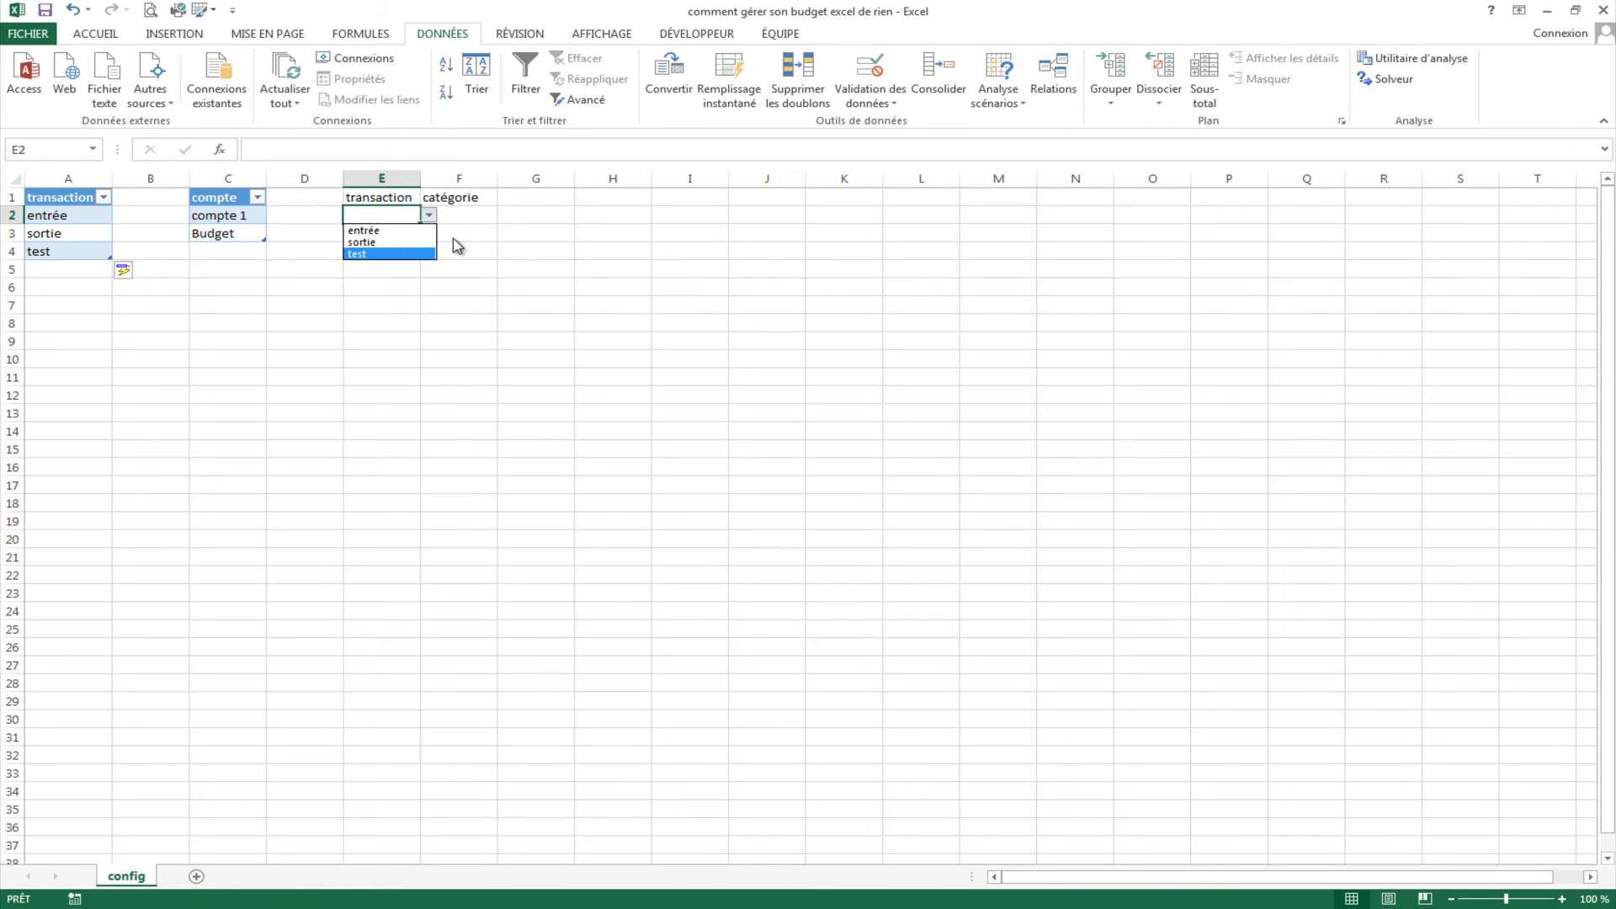
Step: Delete the test row from the transaction table, and check the dropdown choices in E2 again
{"action": "left_click", "coordinate": [52, 252]}
{"action": "left_click", "coordinate": [53, 251]}
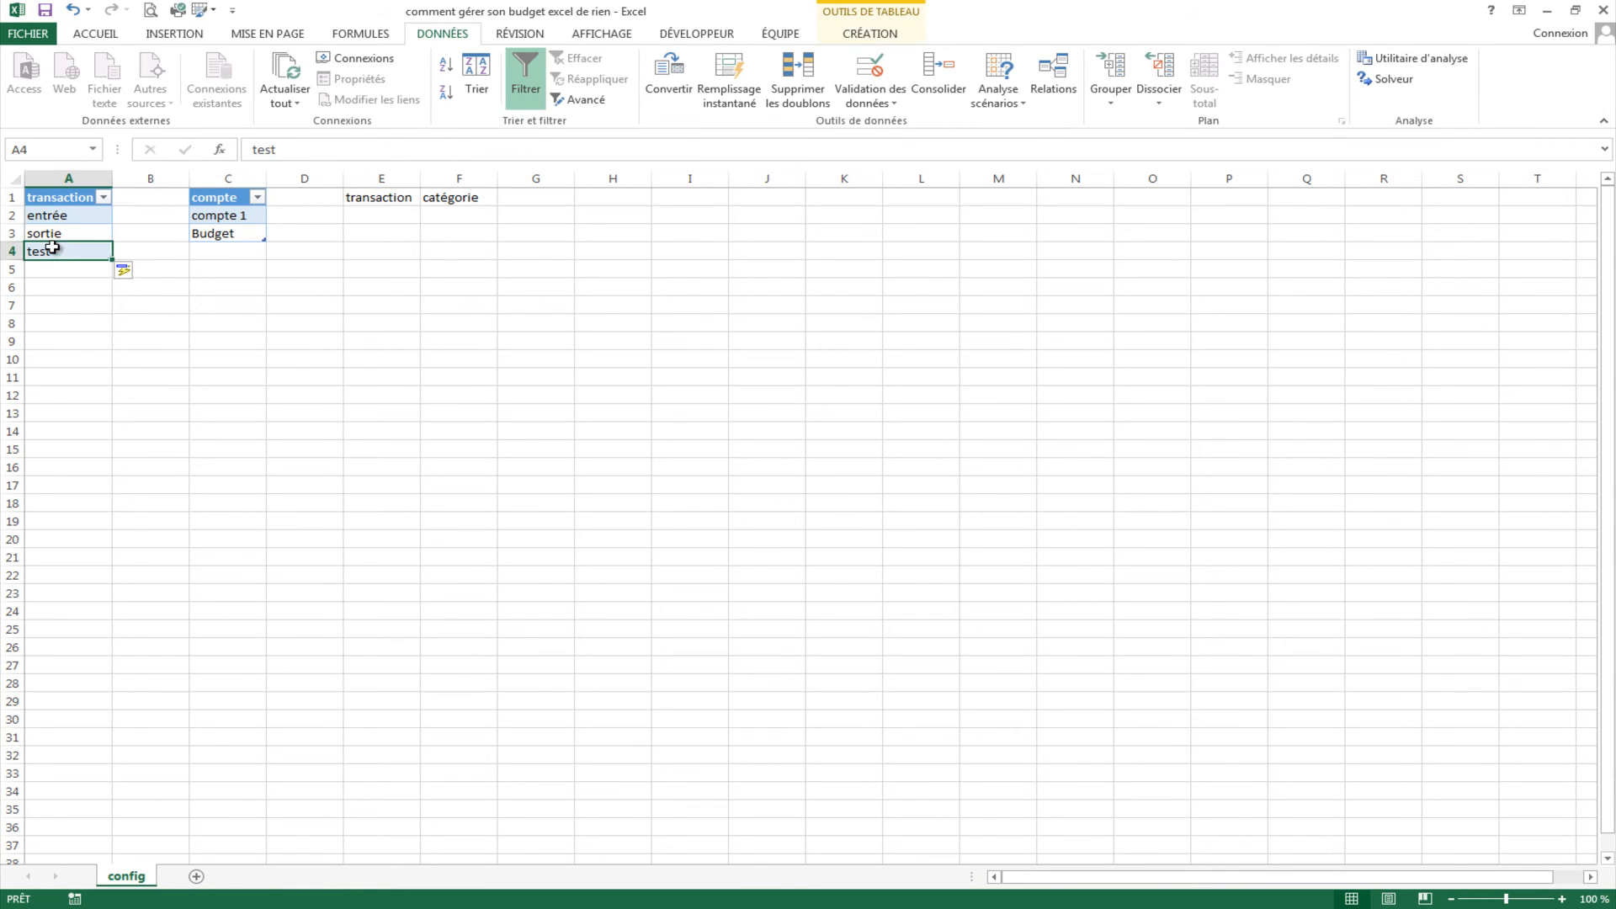
{"action": "right_click", "coordinate": [68, 253]}
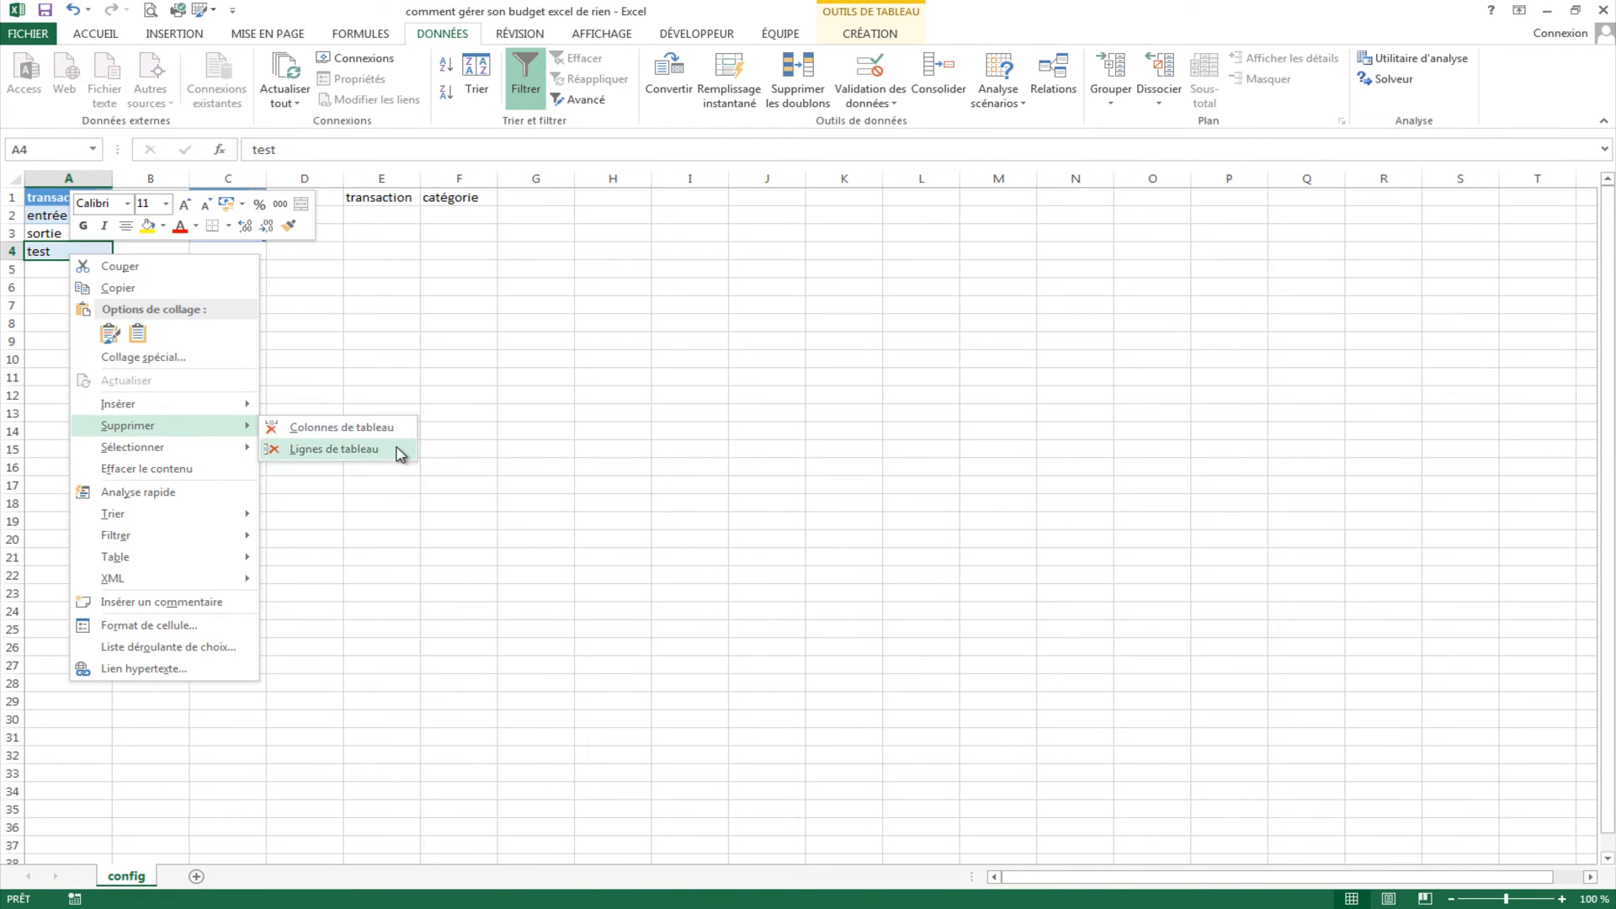
{"action": "left_click", "coordinate": [400, 451]}
{"action": "left_click", "coordinate": [99, 282]}
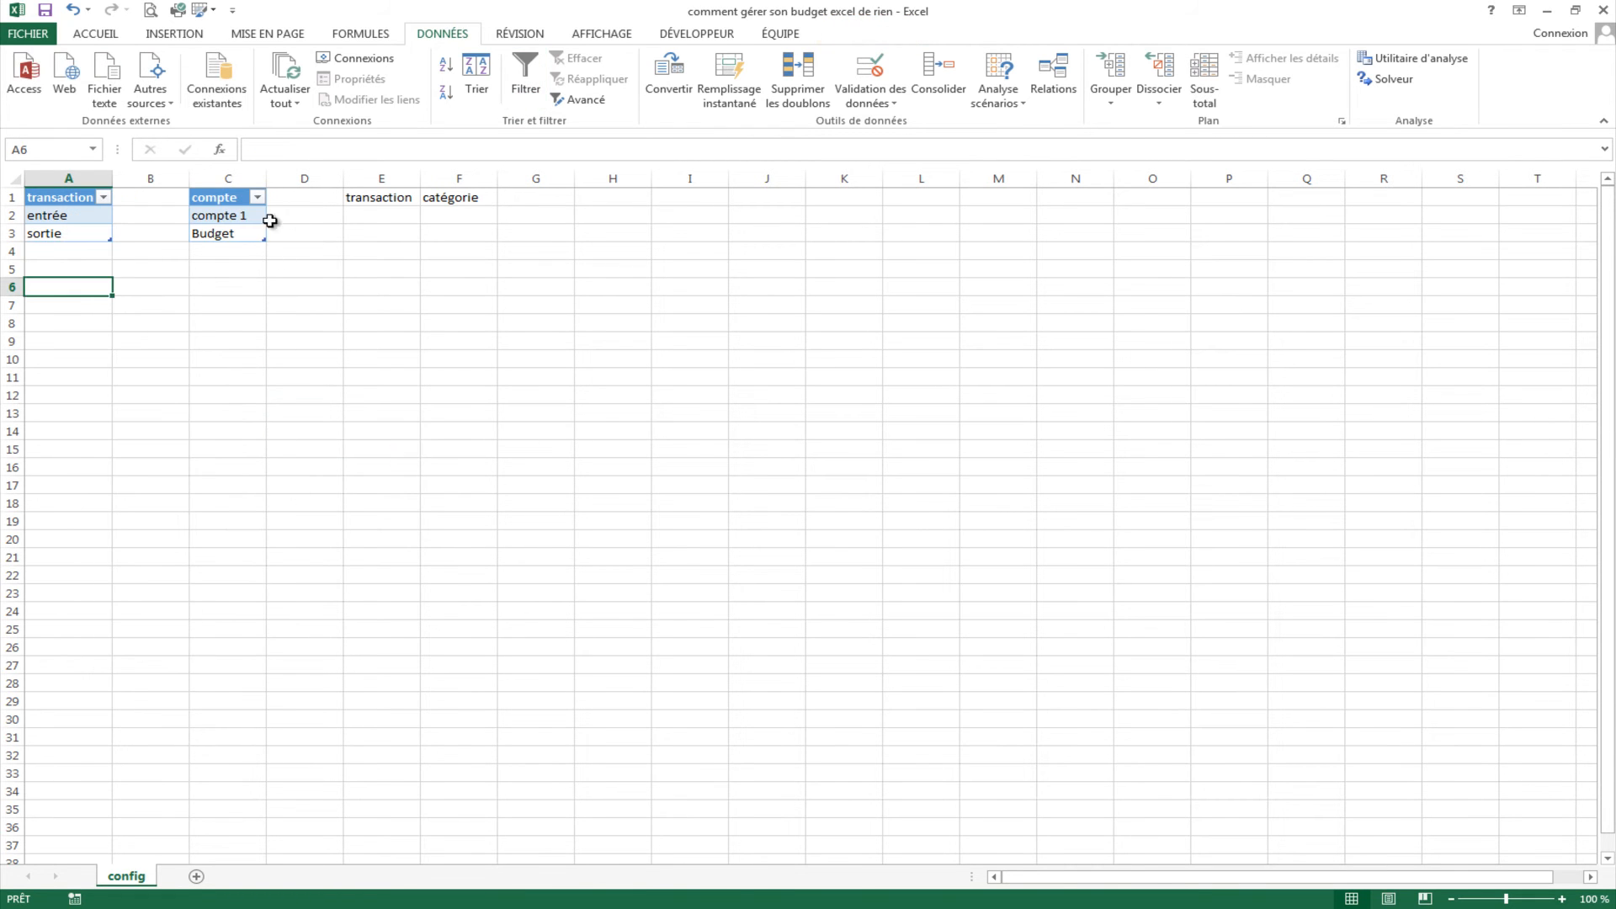
{"action": "left_click", "coordinate": [389, 217]}
{"action": "left_click", "coordinate": [430, 216]}
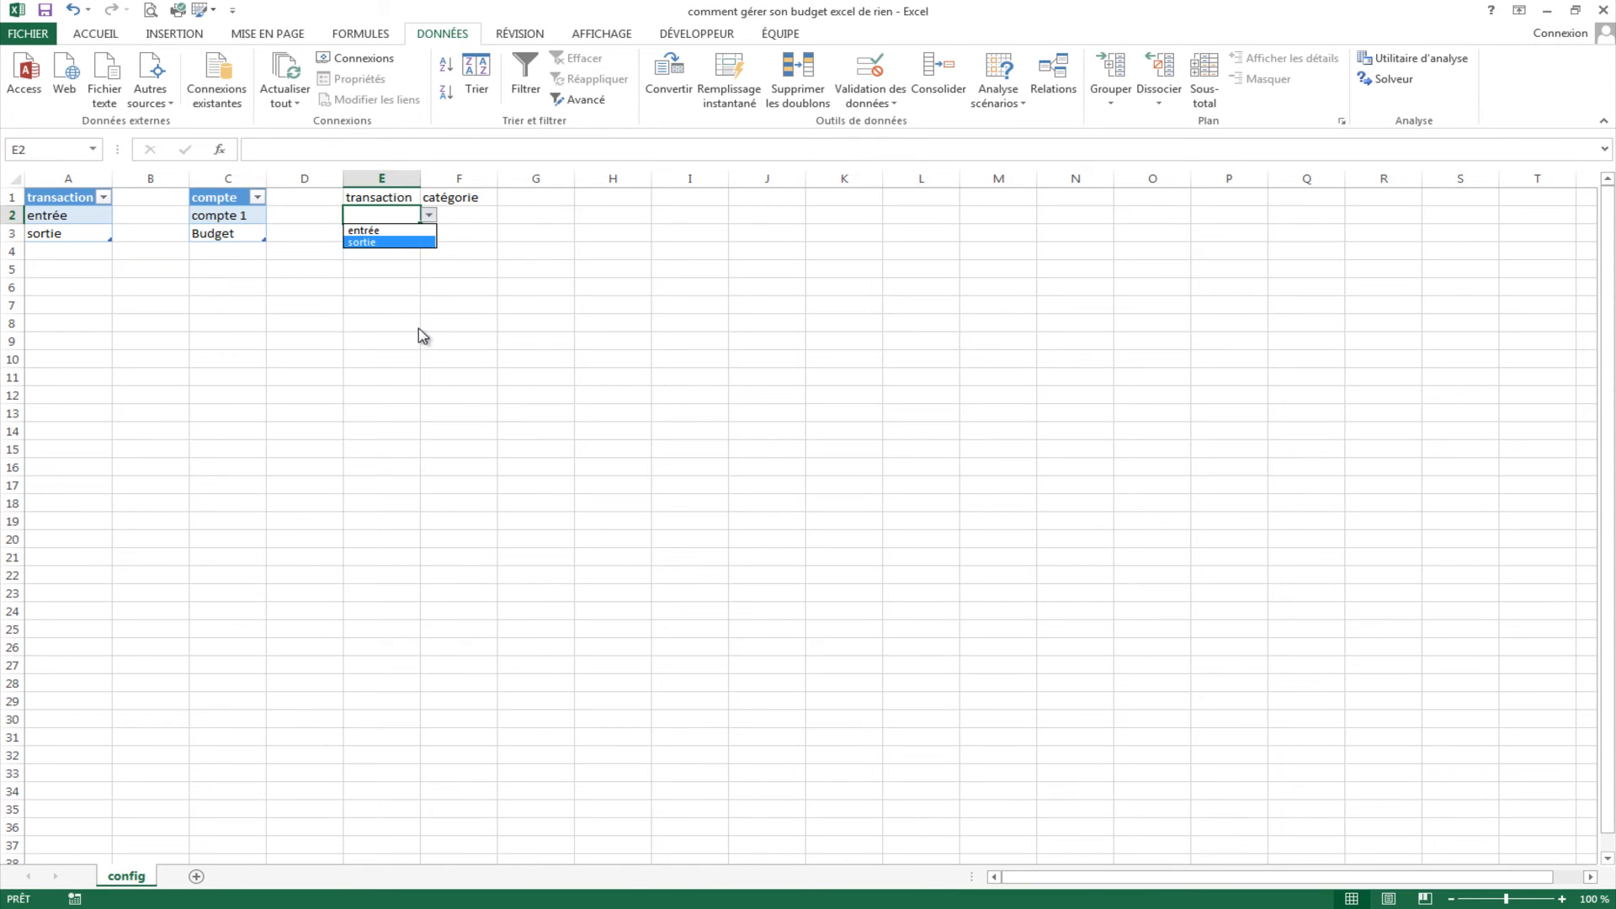
{"action": "key", "text": "Escape"}
Step: Widen columns E and F, and enter entrée in E2 and divers in F2
{"action": "left_click", "coordinate": [462, 250]}
{"action": "left_click_drag", "start_coordinate": [420, 177], "coordinate": [649, 178]}
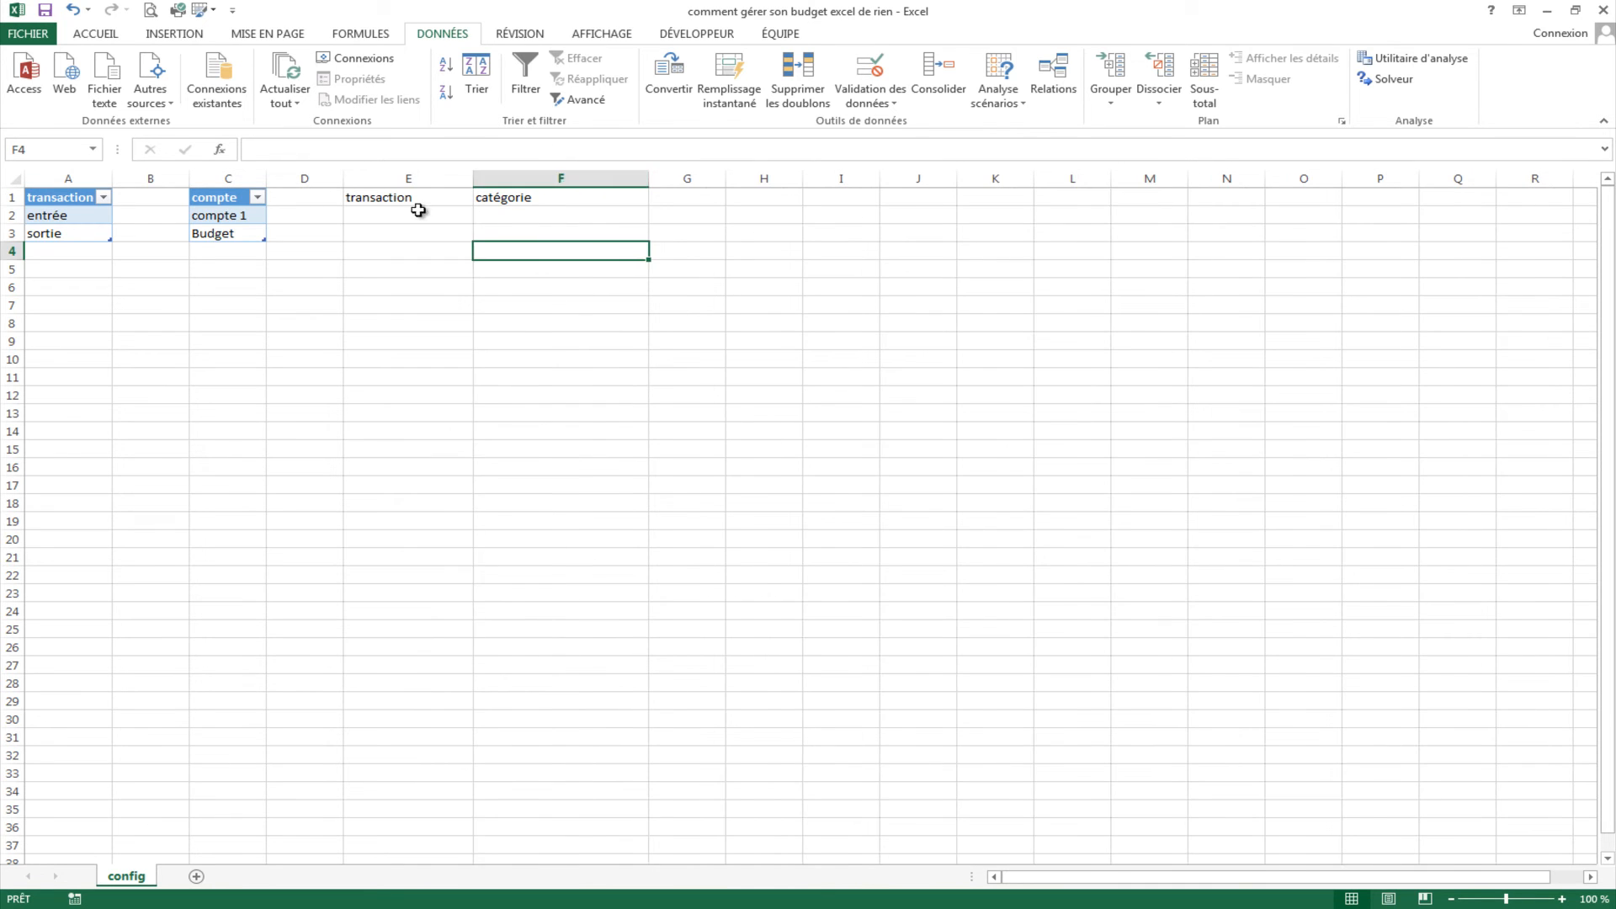
{"action": "left_click", "coordinate": [438, 216]}
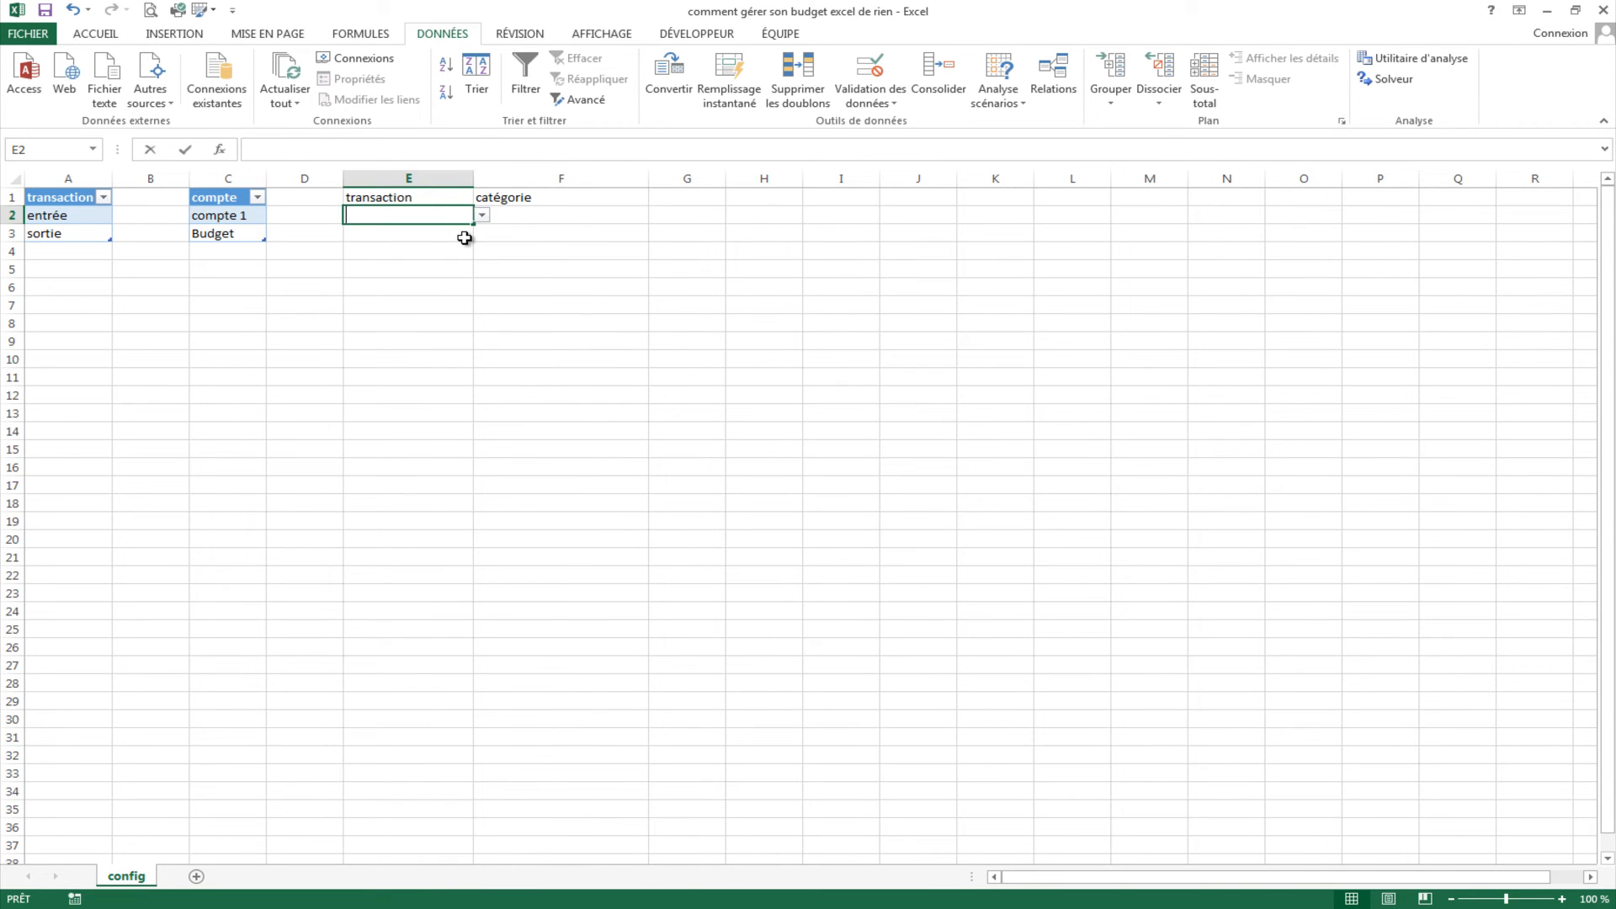
{"action": "type", "text": "entrée"}
{"action": "key", "text": "Tab"}
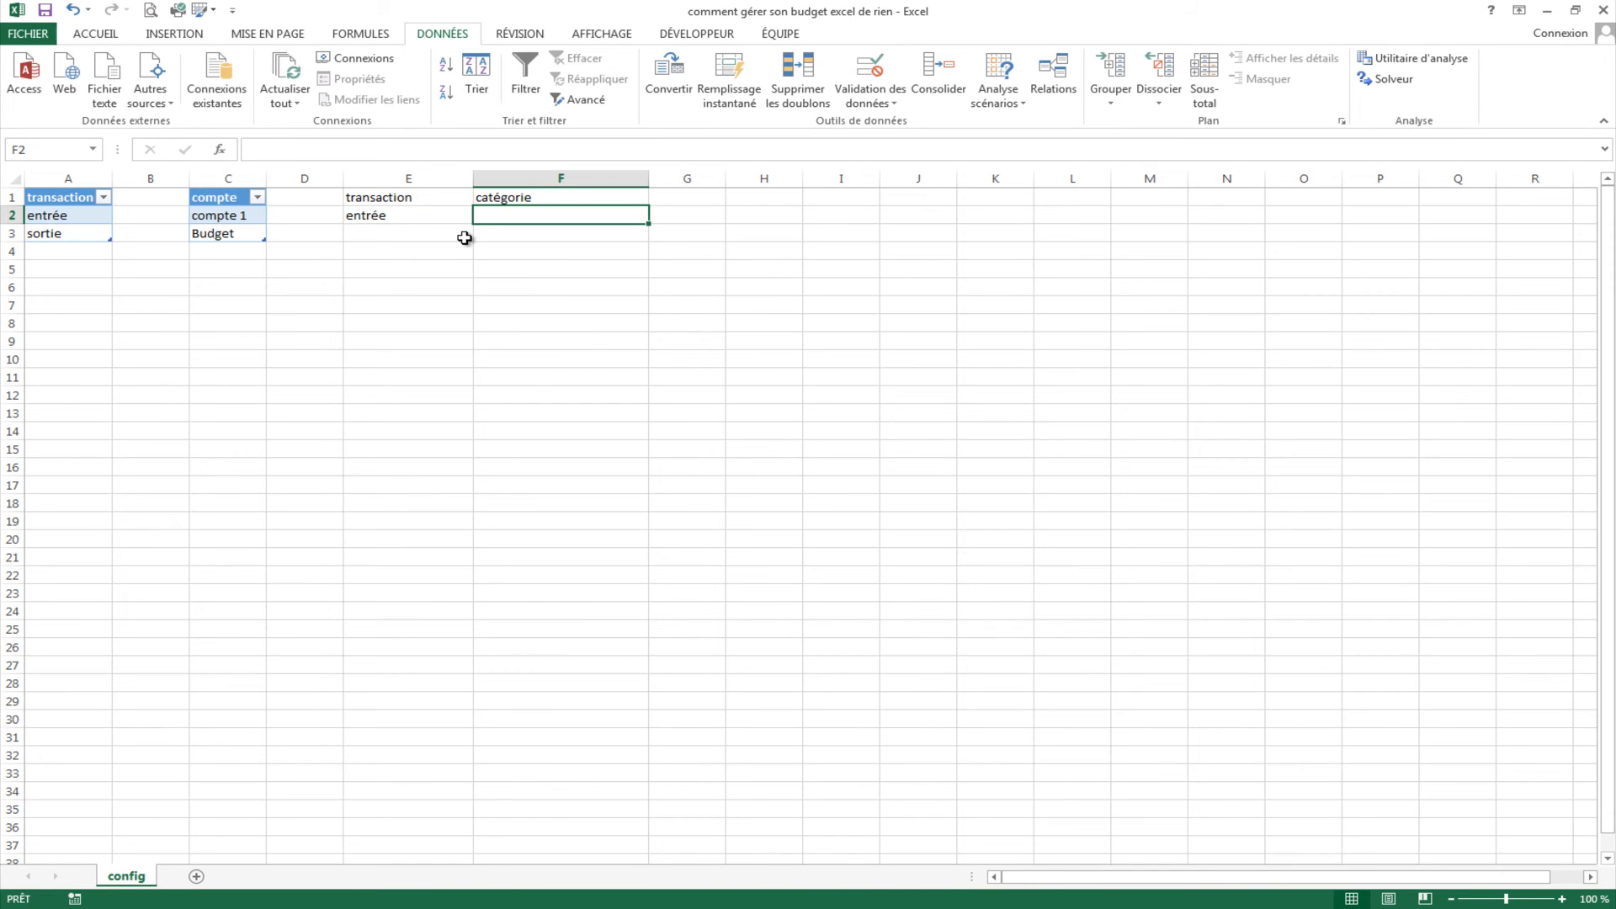
{"action": "type", "text": "diver"}
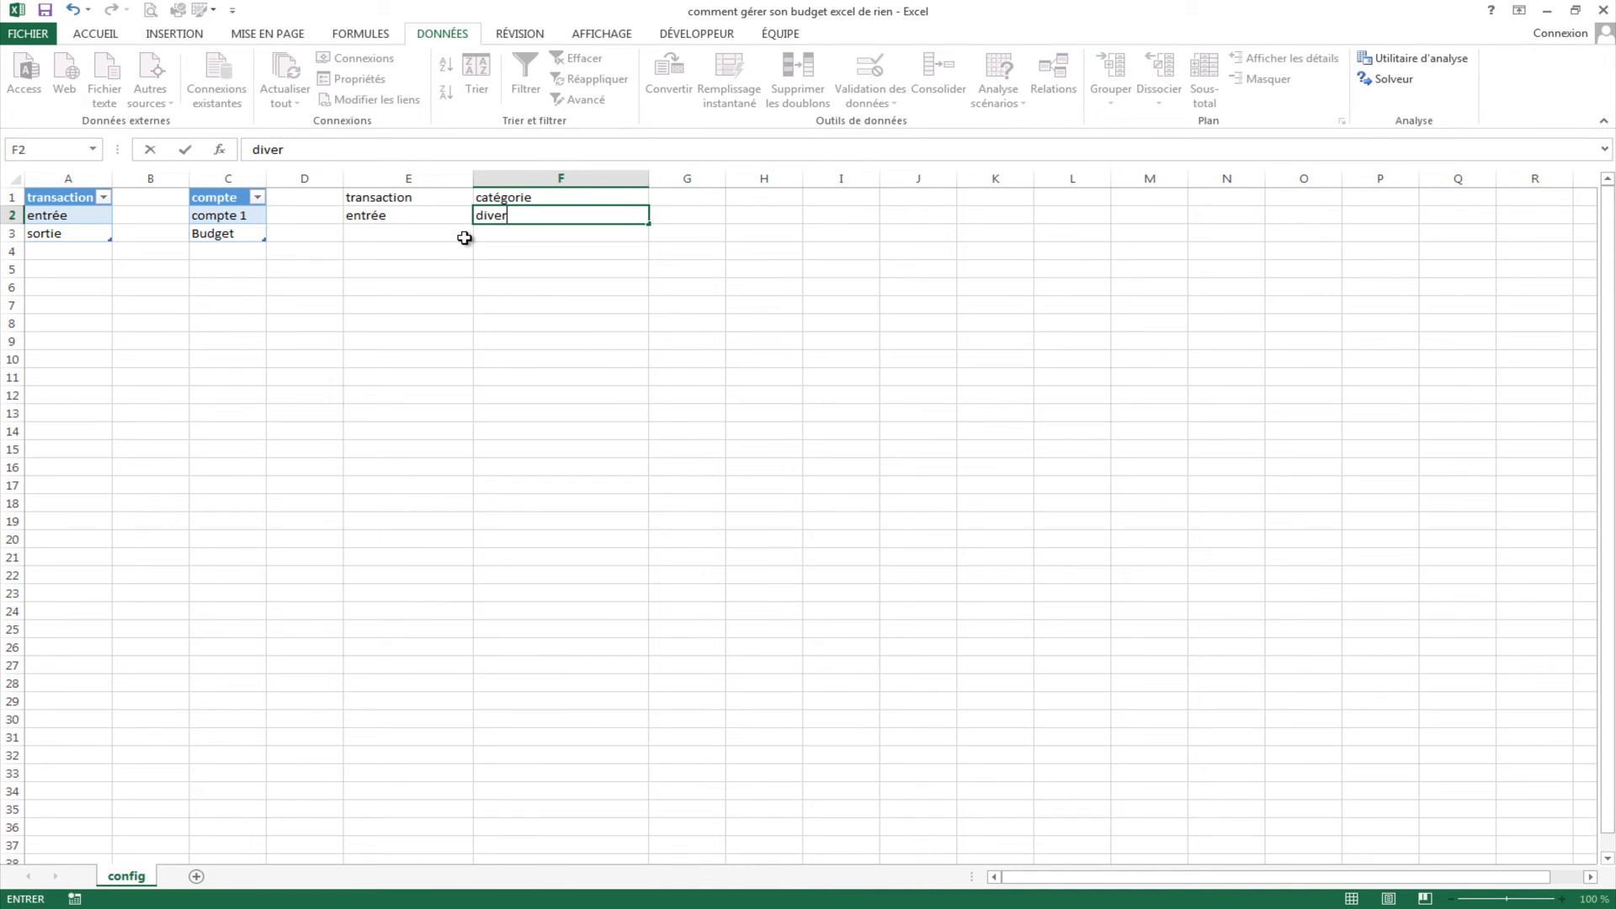
{"action": "left_click", "coordinate": [559, 266]}
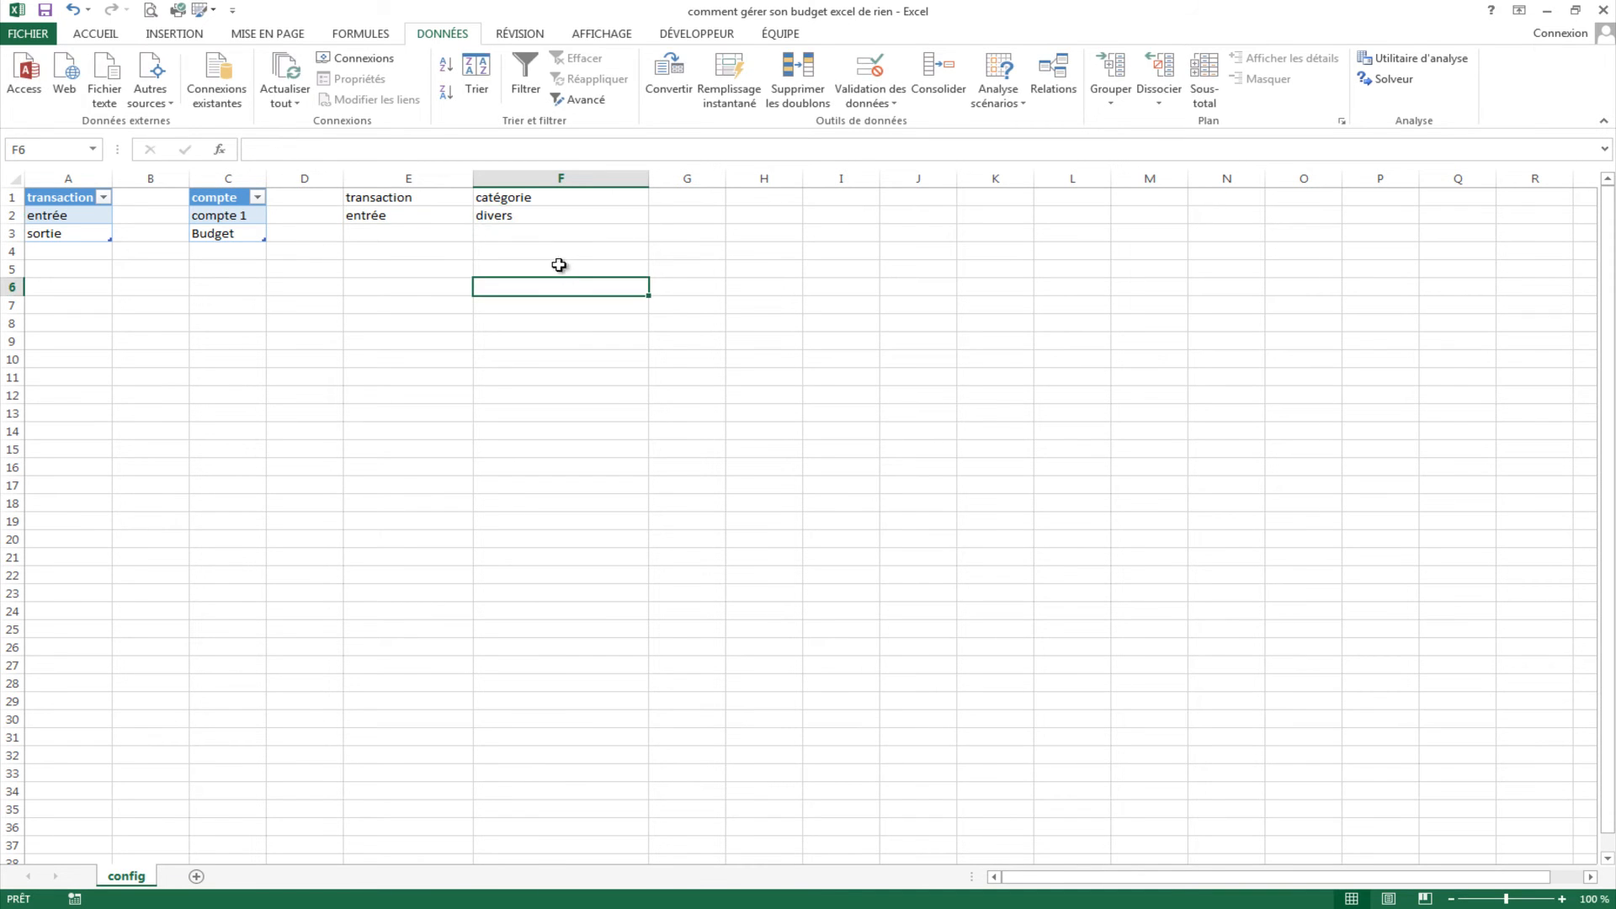
Step: Convert the range E1:F2 into a table that uses its first row as the header
{"action": "left_click", "coordinate": [364, 202]}
{"action": "left_click_drag", "start_coordinate": [364, 202], "coordinate": [613, 212]}
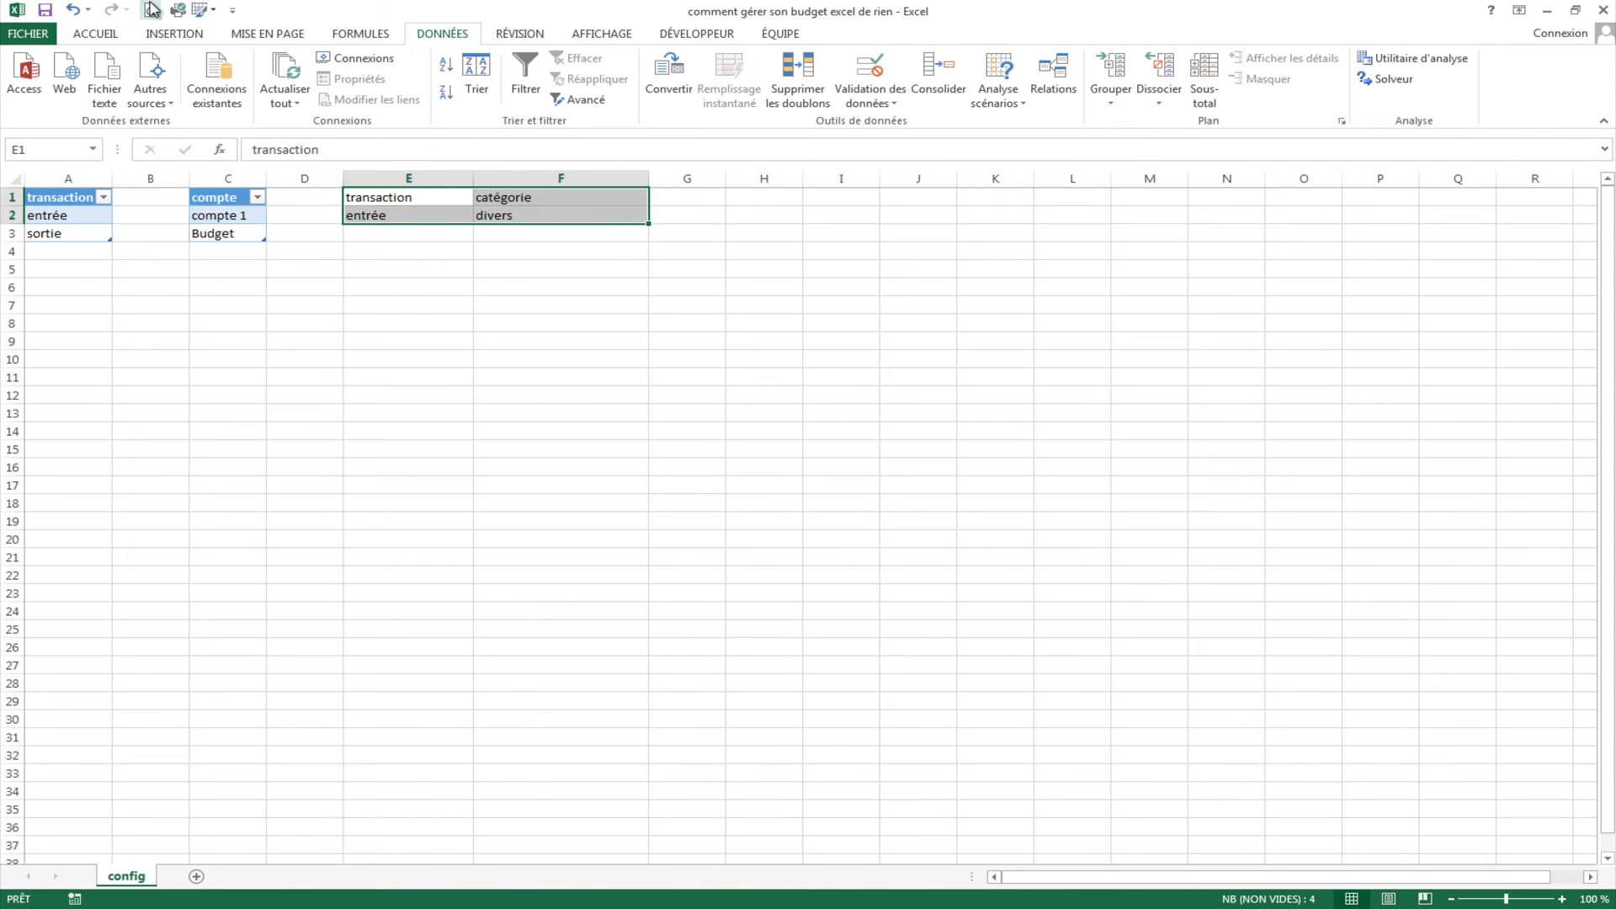
{"action": "left_click", "coordinate": [158, 37]}
{"action": "left_click", "coordinate": [191, 75]}
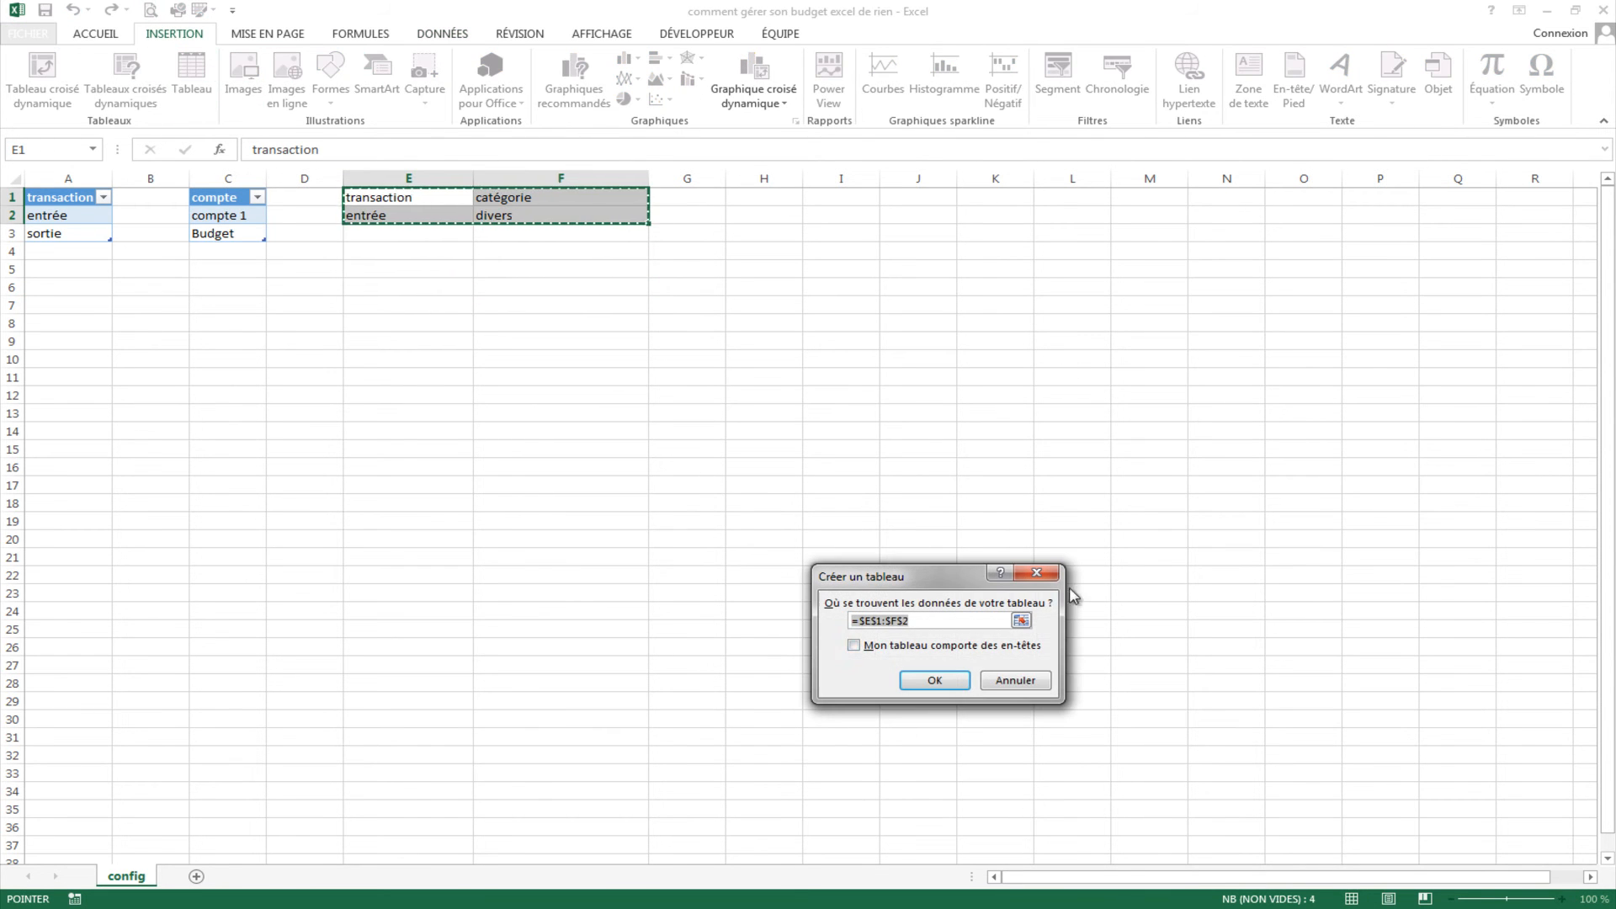
{"action": "left_click", "coordinate": [872, 646]}
{"action": "left_click", "coordinate": [855, 645]}
{"action": "left_click", "coordinate": [934, 680]}
{"action": "left_click", "coordinate": [534, 408]}
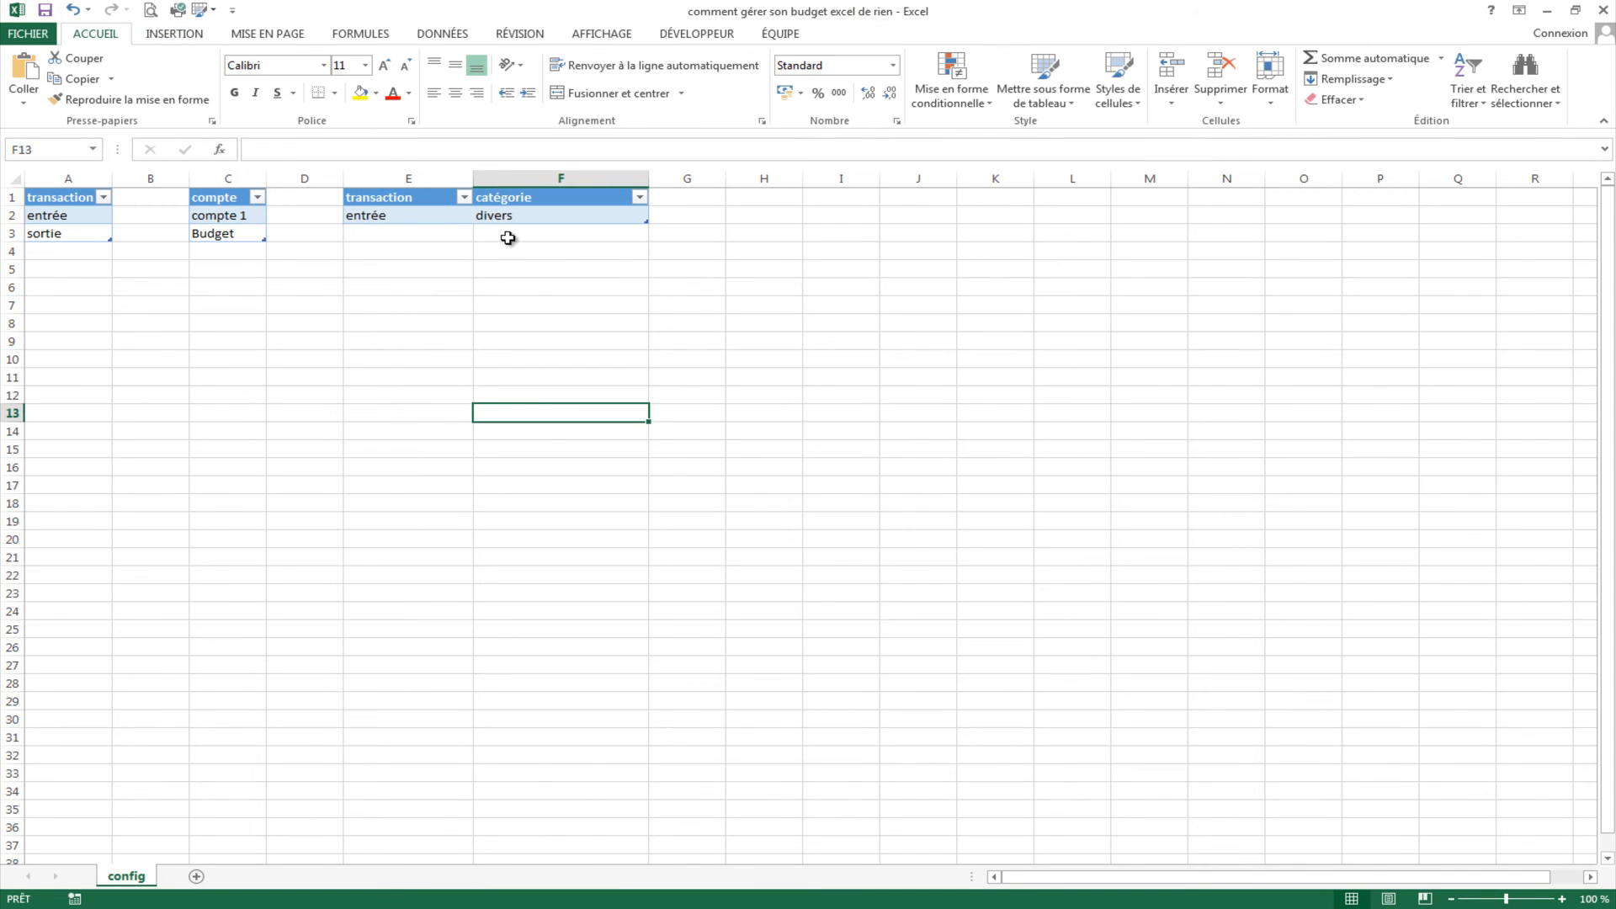
Step: Define the range name catégorie for the category entries in F2:F20
{"action": "left_click", "coordinate": [804, 280]}
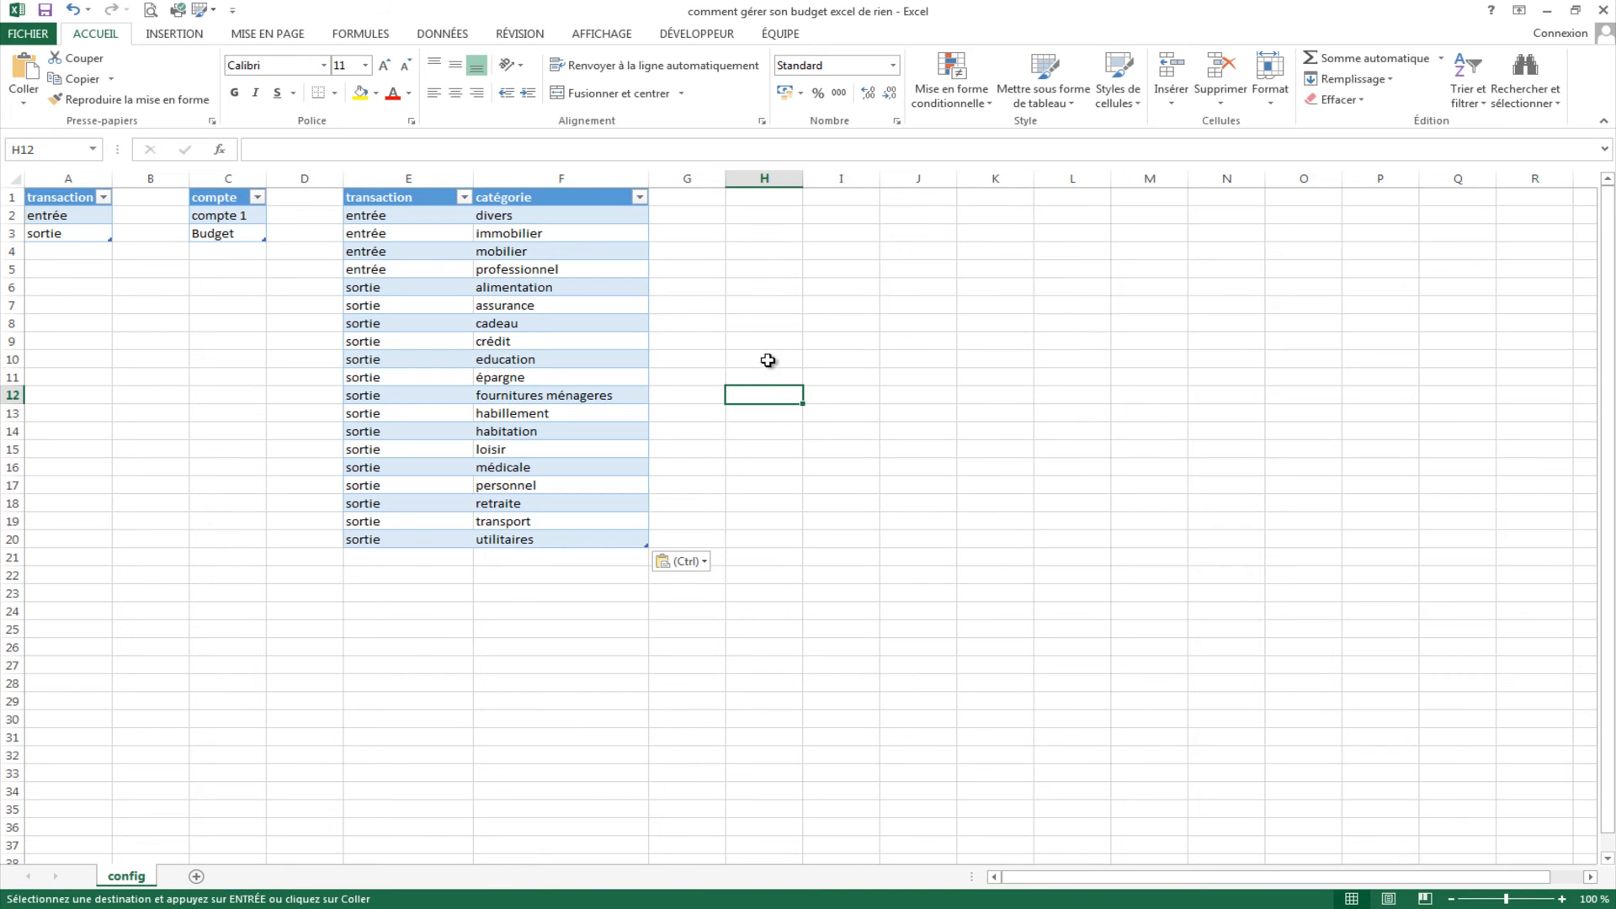
{"action": "left_click", "coordinate": [511, 215]}
{"action": "left_click_drag", "start_coordinate": [512, 216], "coordinate": [550, 541]}
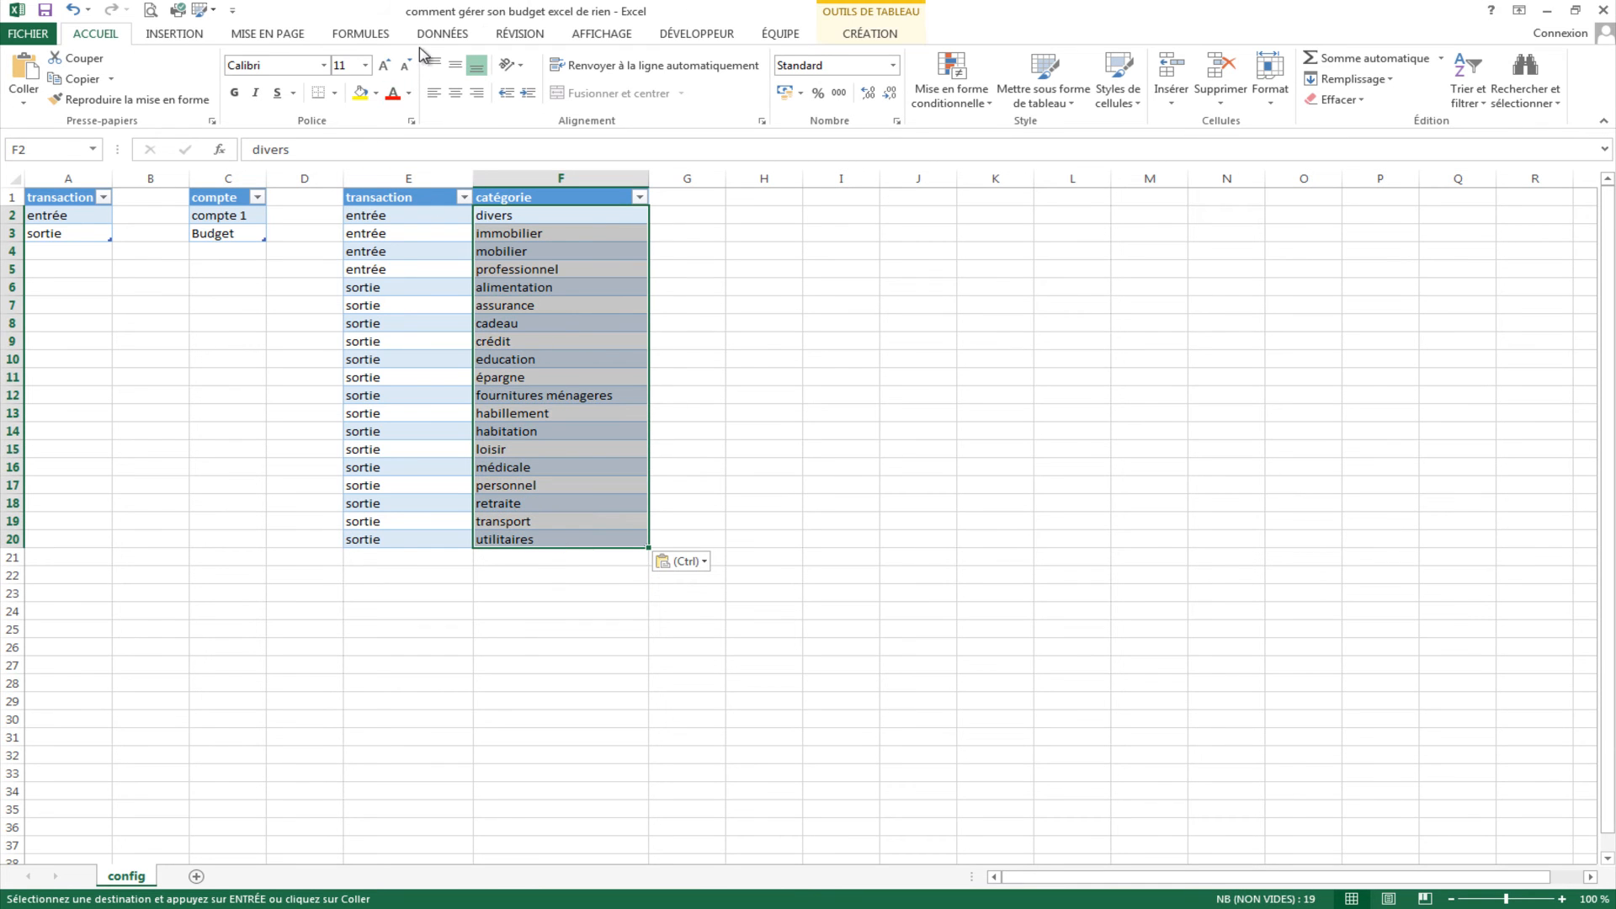
{"action": "left_click", "coordinate": [54, 155]}
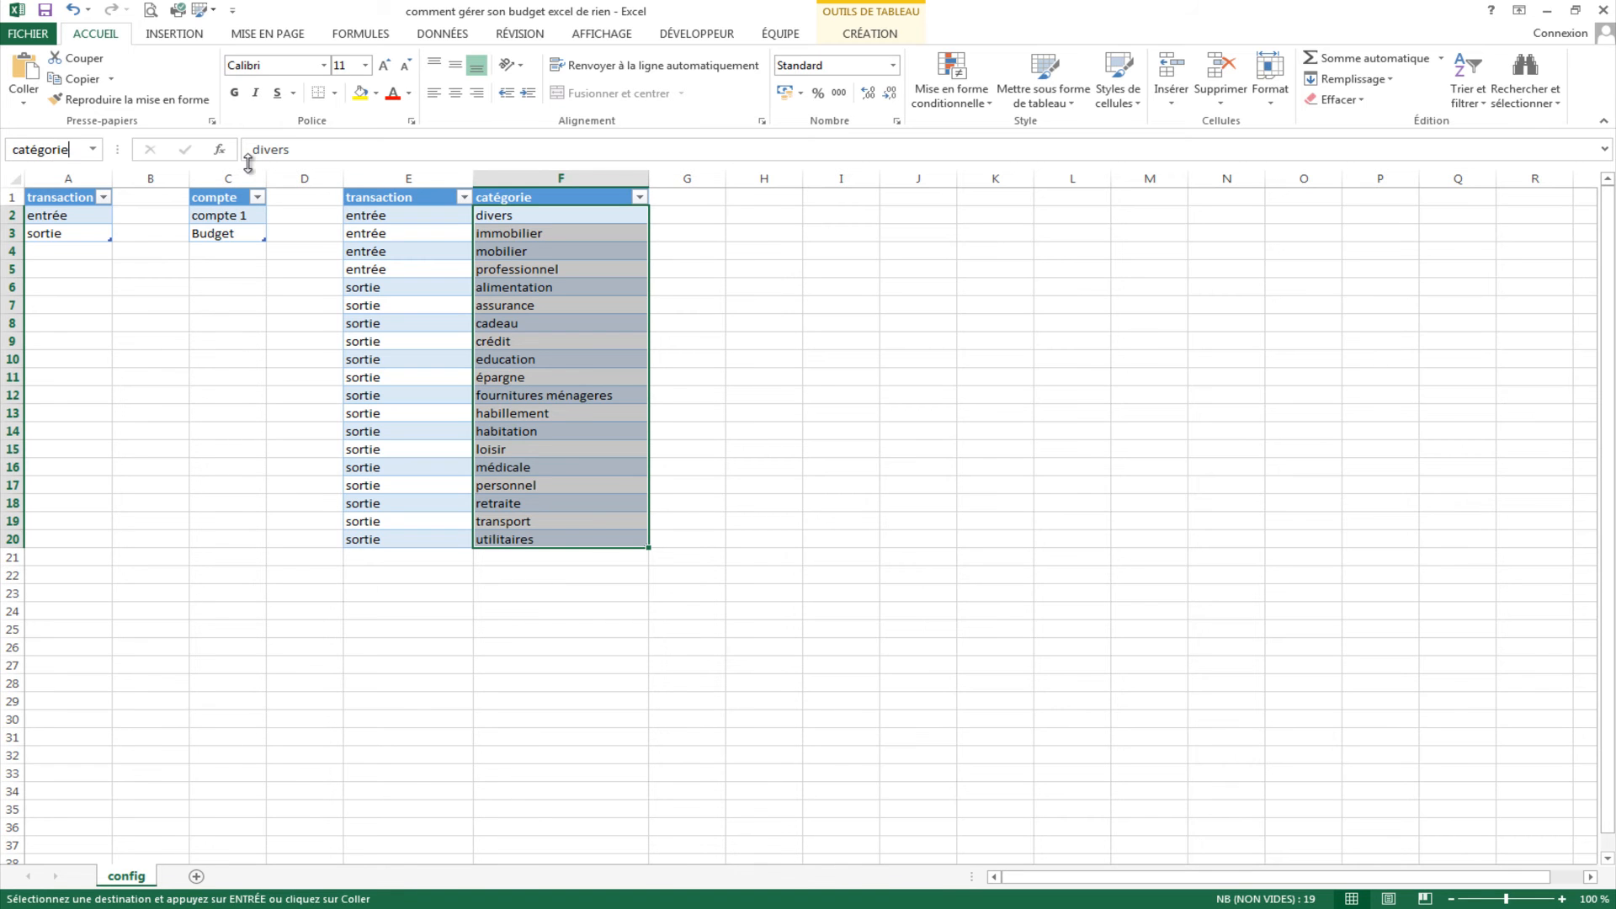
{"action": "key", "text": "Escape"}
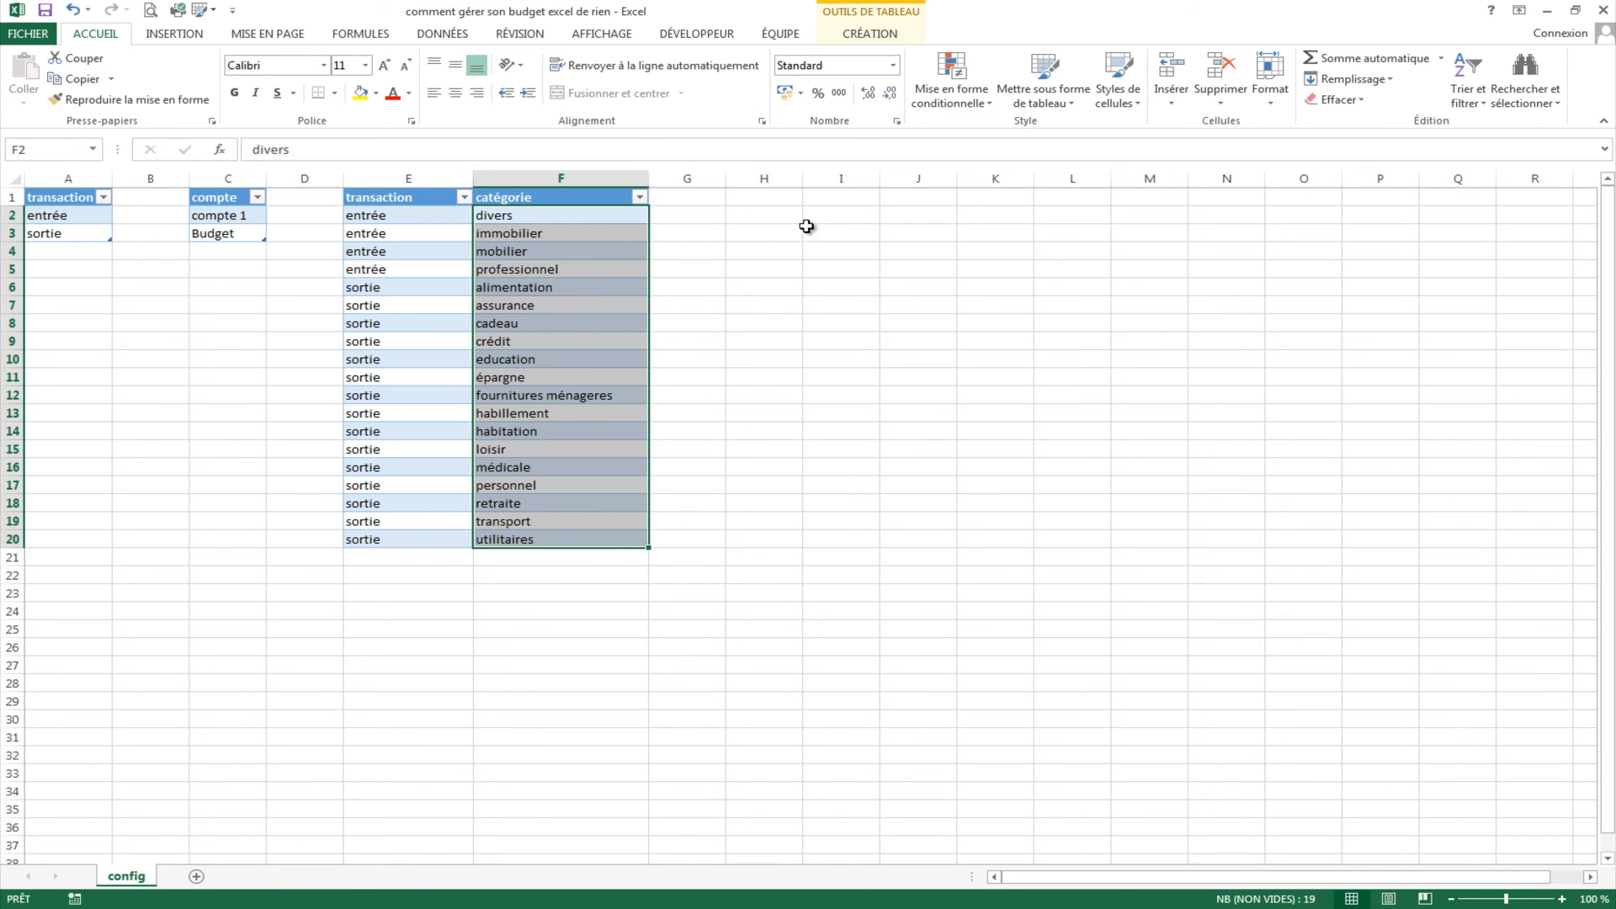
Step: Enter the column headings catégorie in H1 and sous-catégorie in I1
{"action": "left_click", "coordinate": [775, 196]}
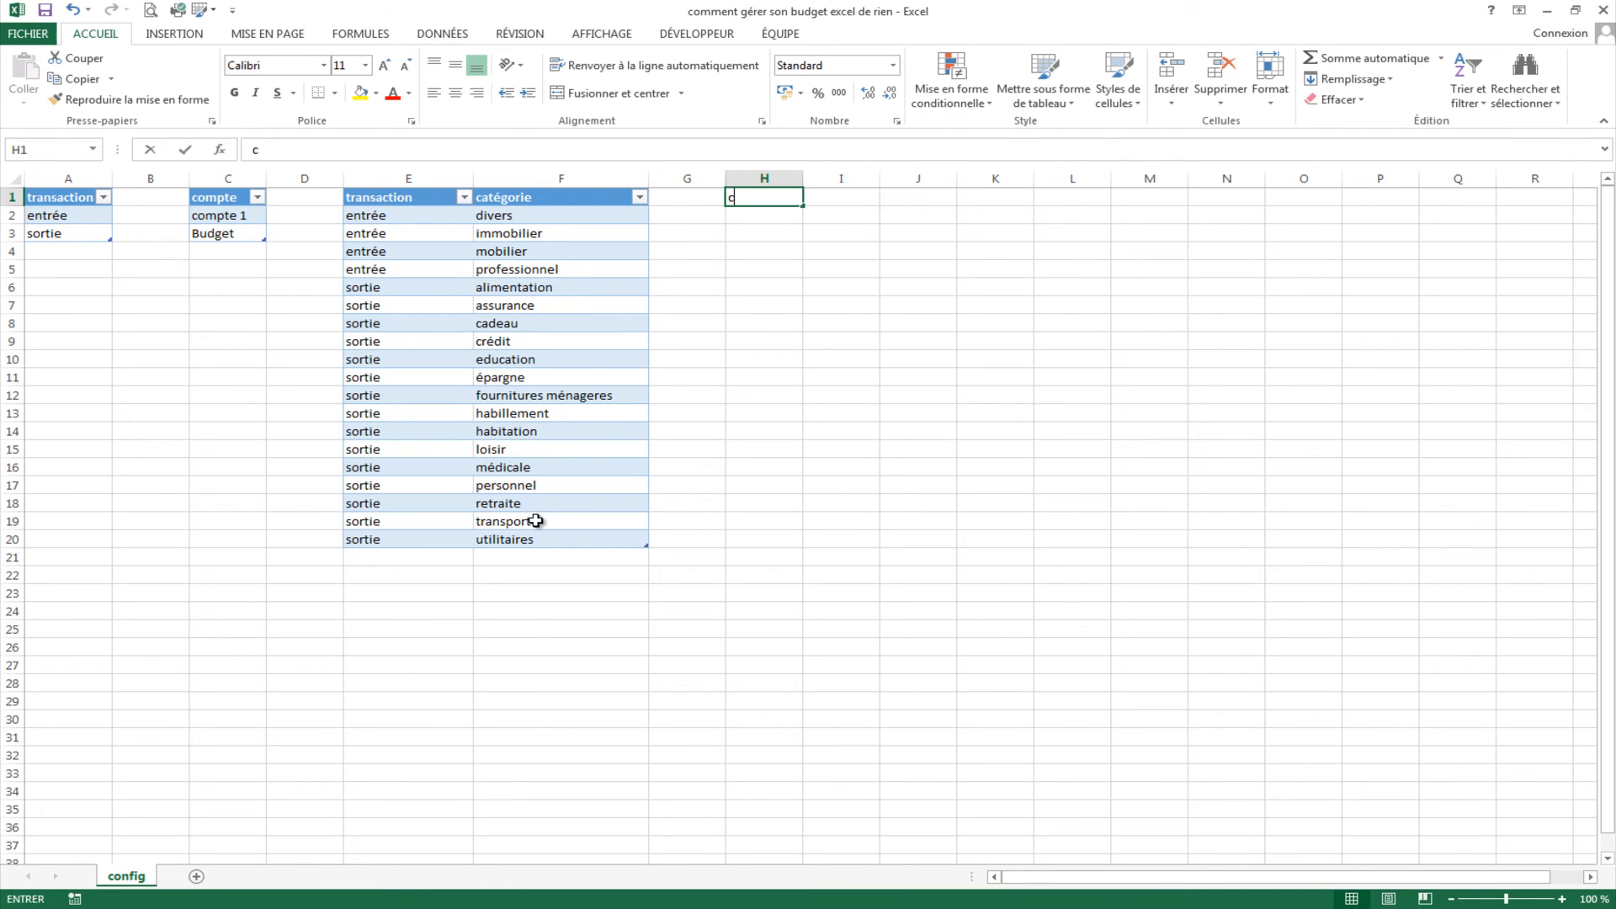
{"action": "type", "text": "caté"}
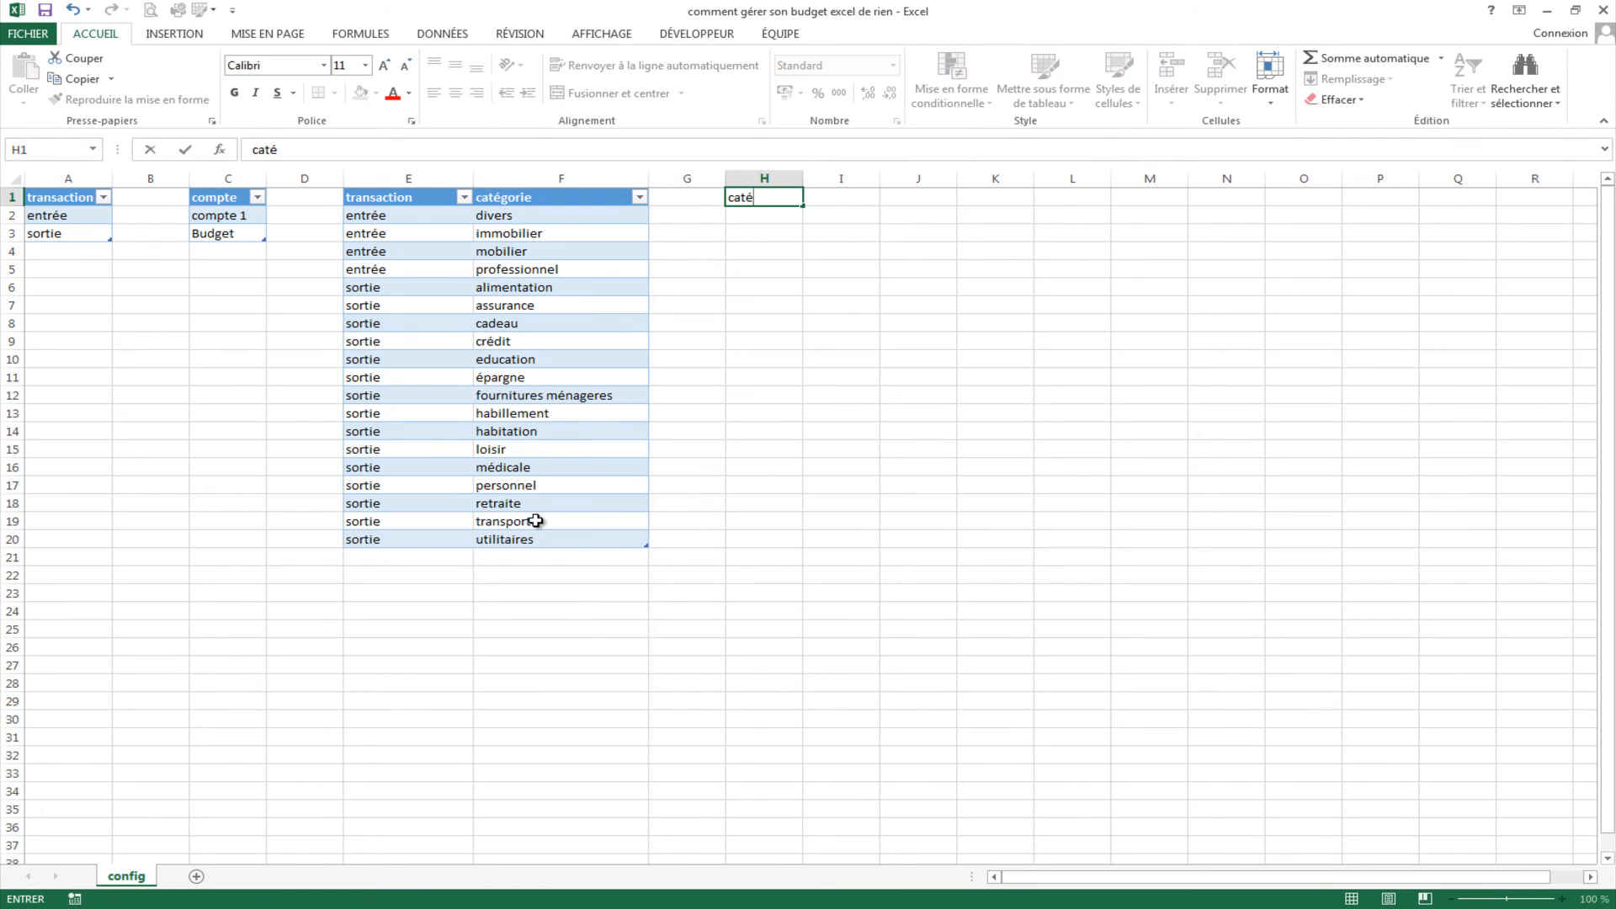
{"action": "type", "text": "gorie"}
{"action": "key", "text": "Tab"}
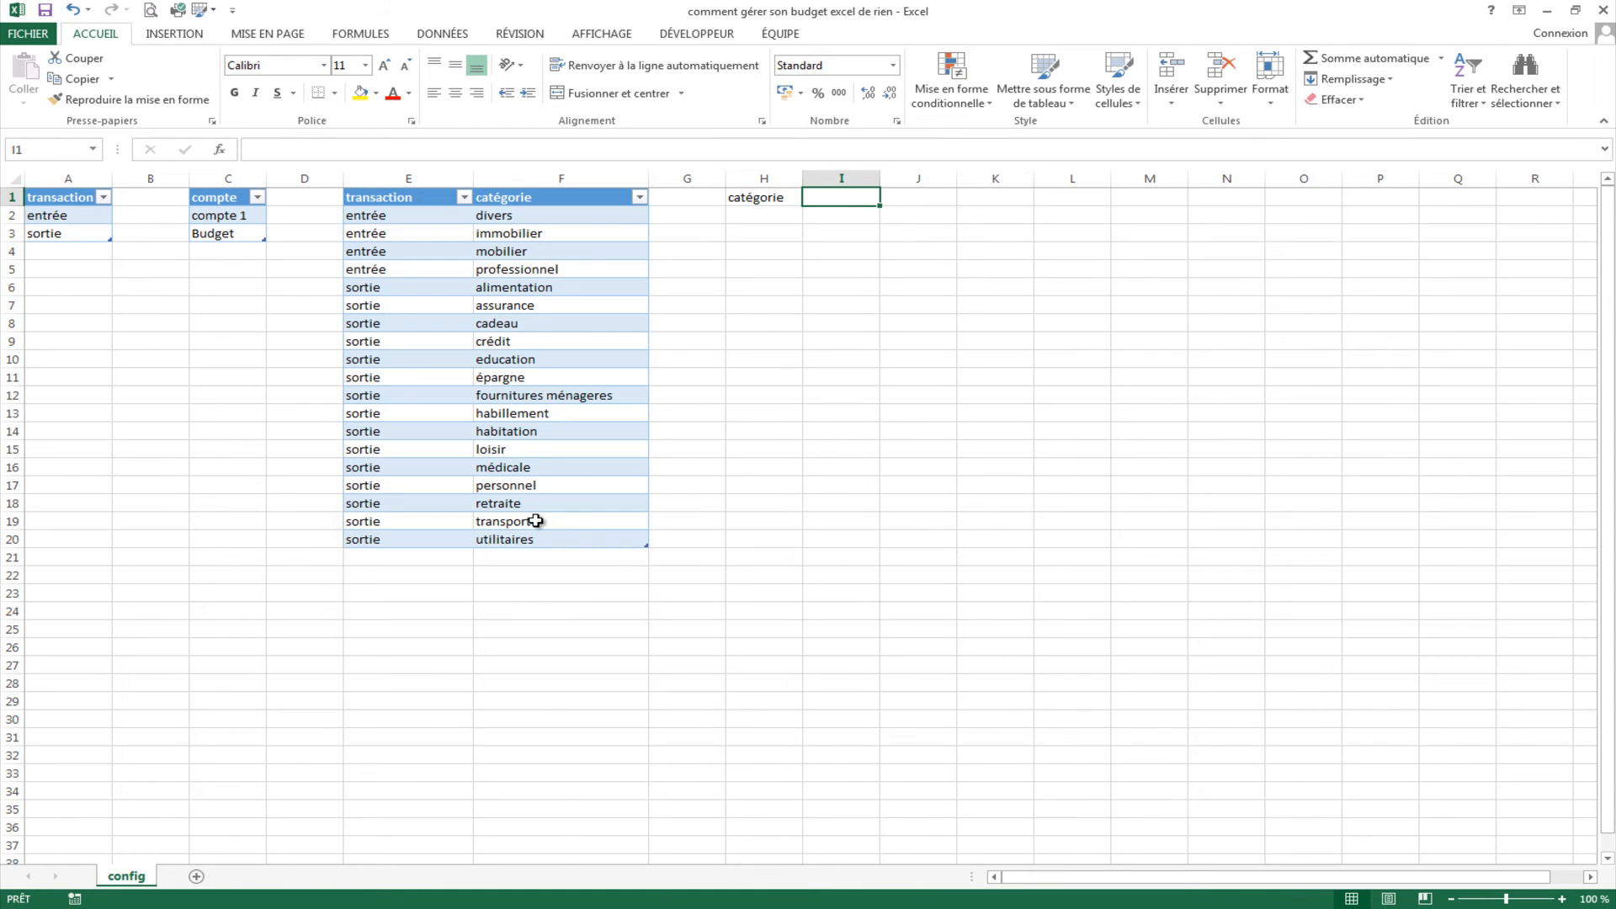
{"action": "type", "text": "sous-c"}
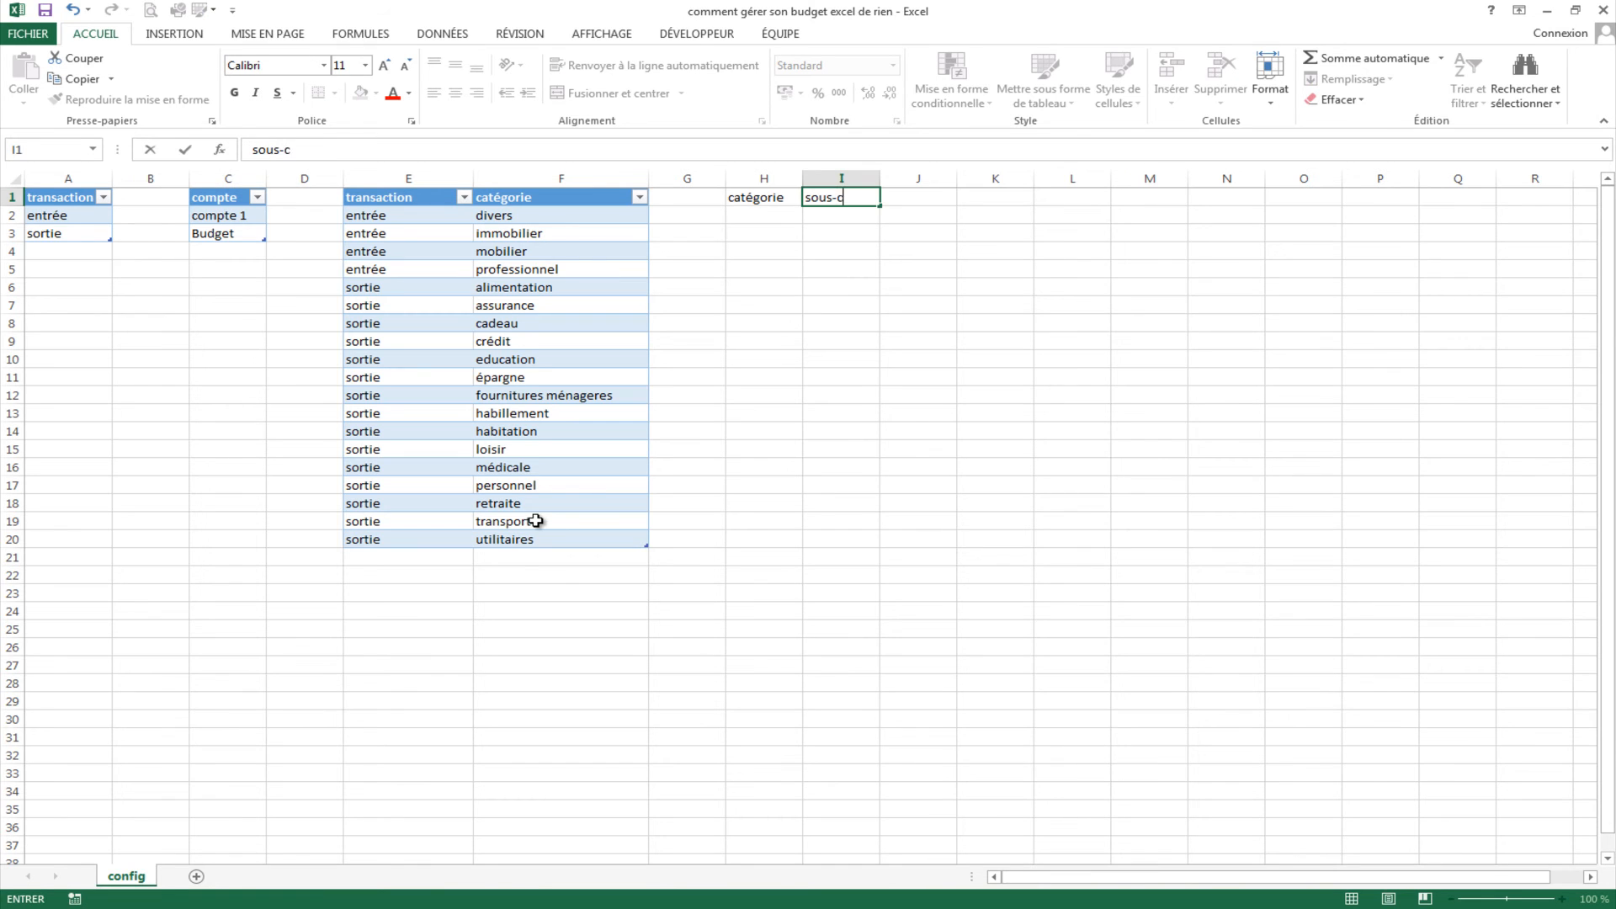
{"action": "type", "text": "atégorie"}
{"action": "key", "text": "Return"}
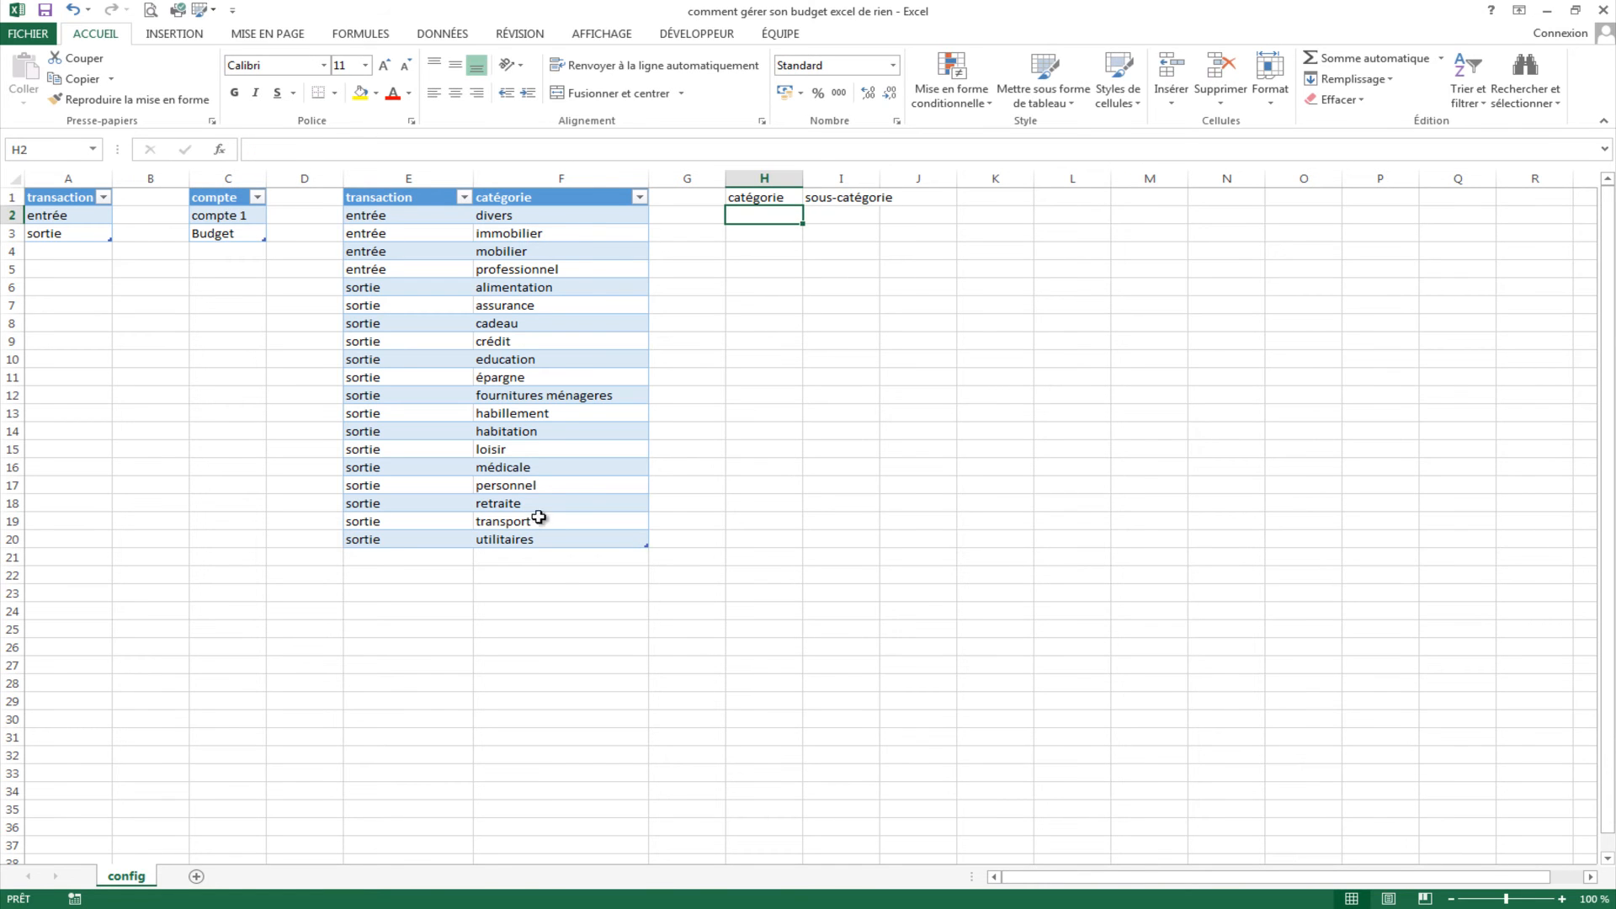
Step: Widen the catégorie and sous-catégorie columns H and I
{"action": "left_click_drag", "start_coordinate": [881, 177], "coordinate": [978, 177]}
{"action": "left_click_drag", "start_coordinate": [804, 176], "coordinate": [857, 175]}
{"action": "left_click", "coordinate": [949, 324]}
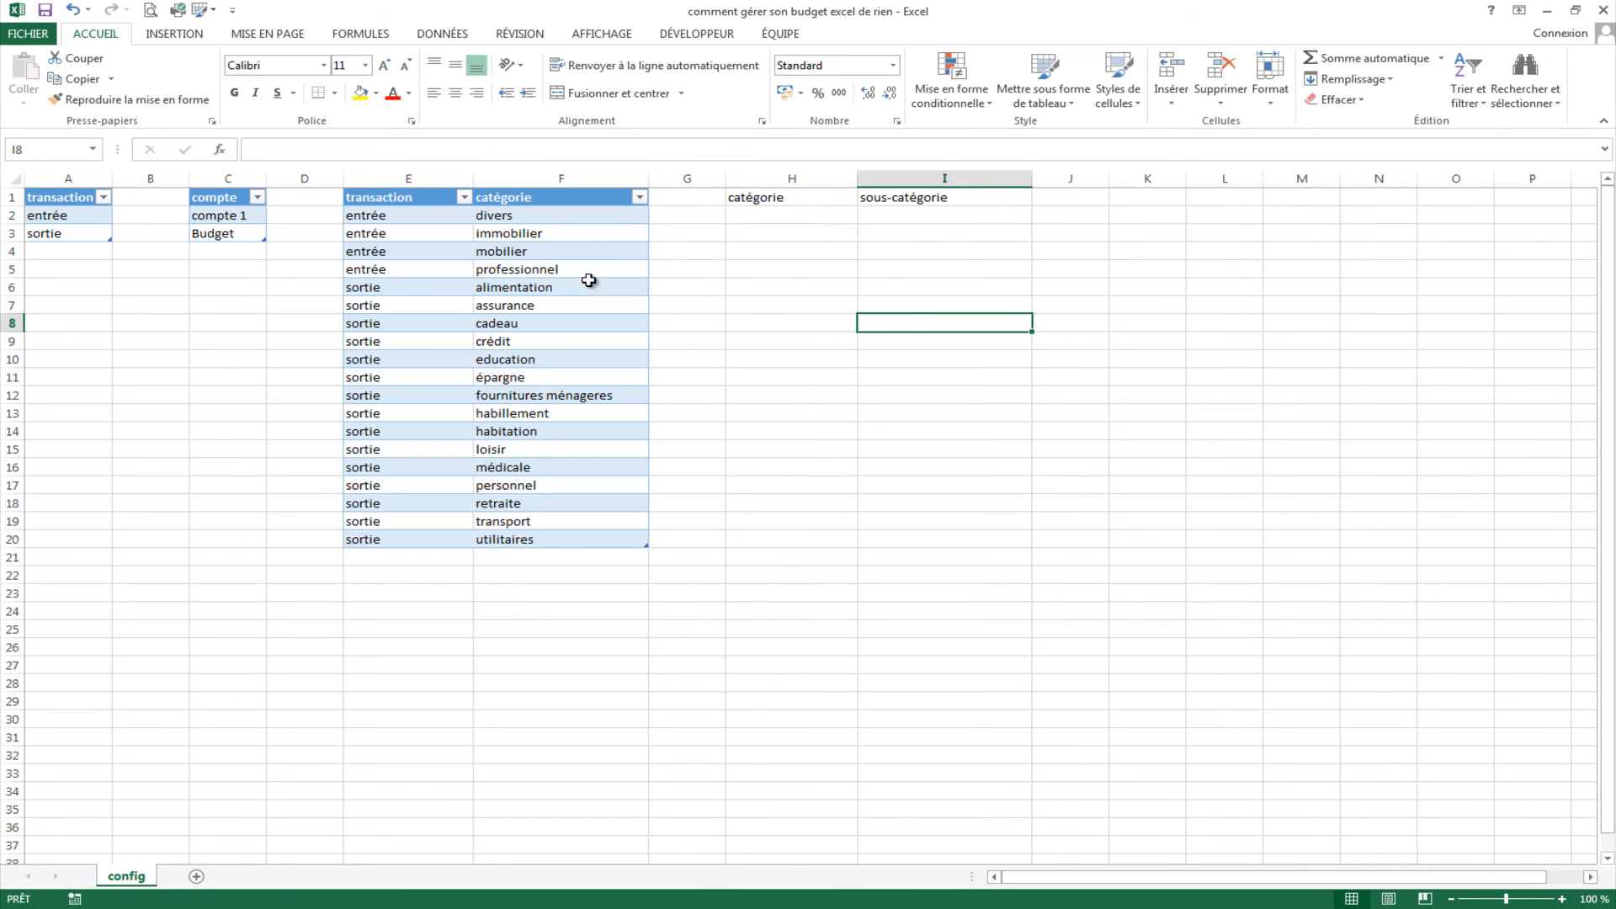
Step: Restrict cell H2 to a dropdown list with the source =catégorie, and open the list to check its choices
{"action": "left_click", "coordinate": [782, 216]}
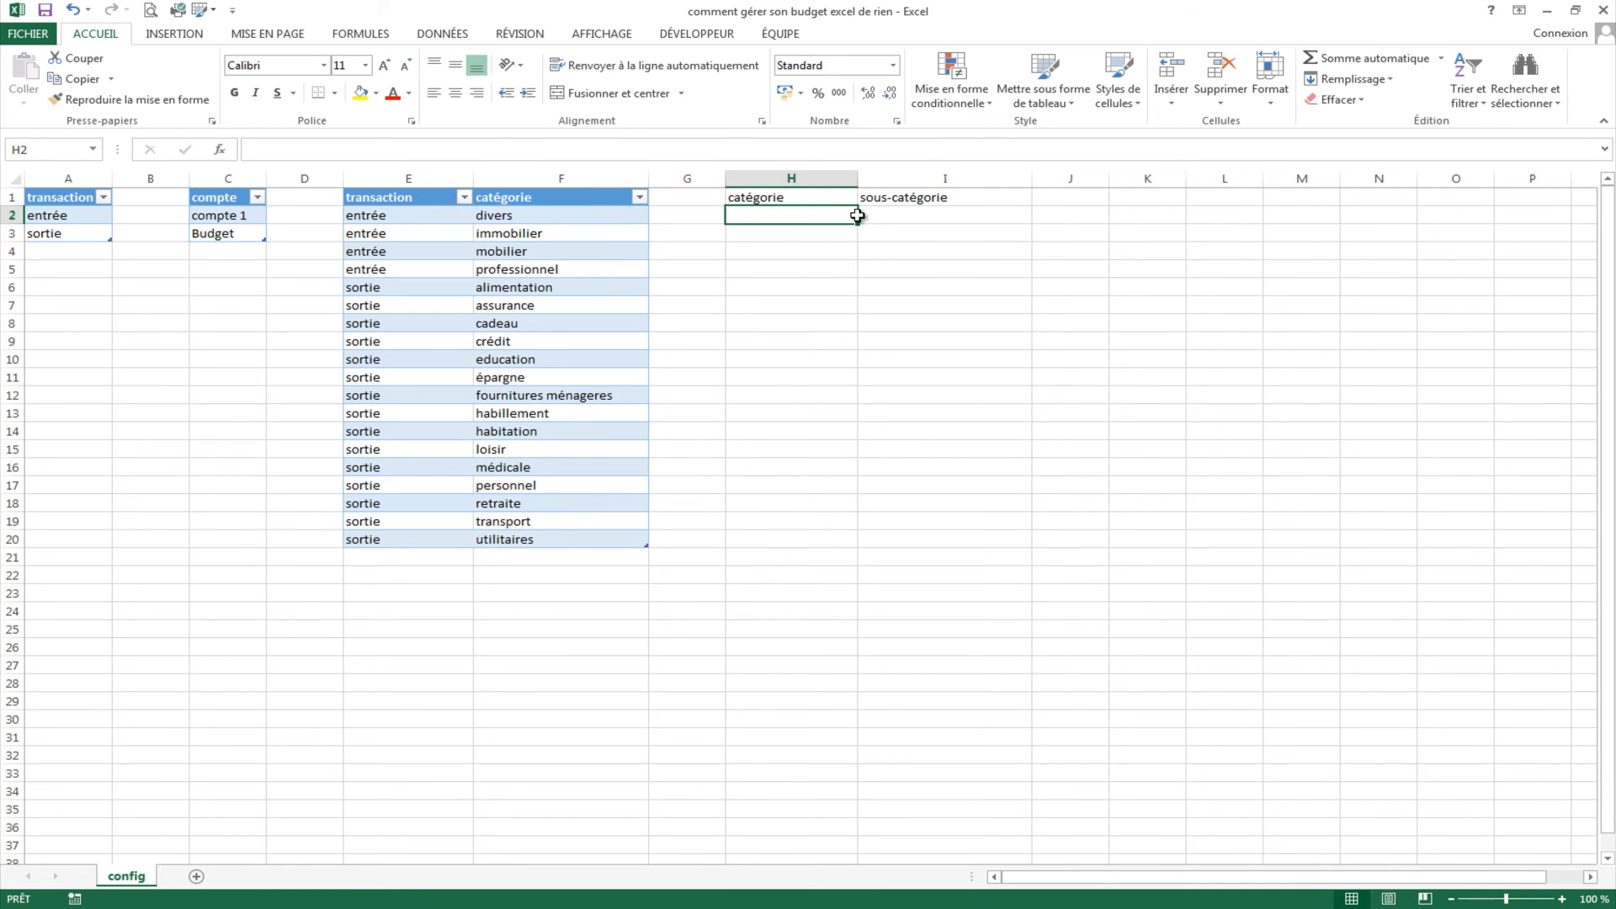
{"action": "left_click", "coordinate": [446, 33]}
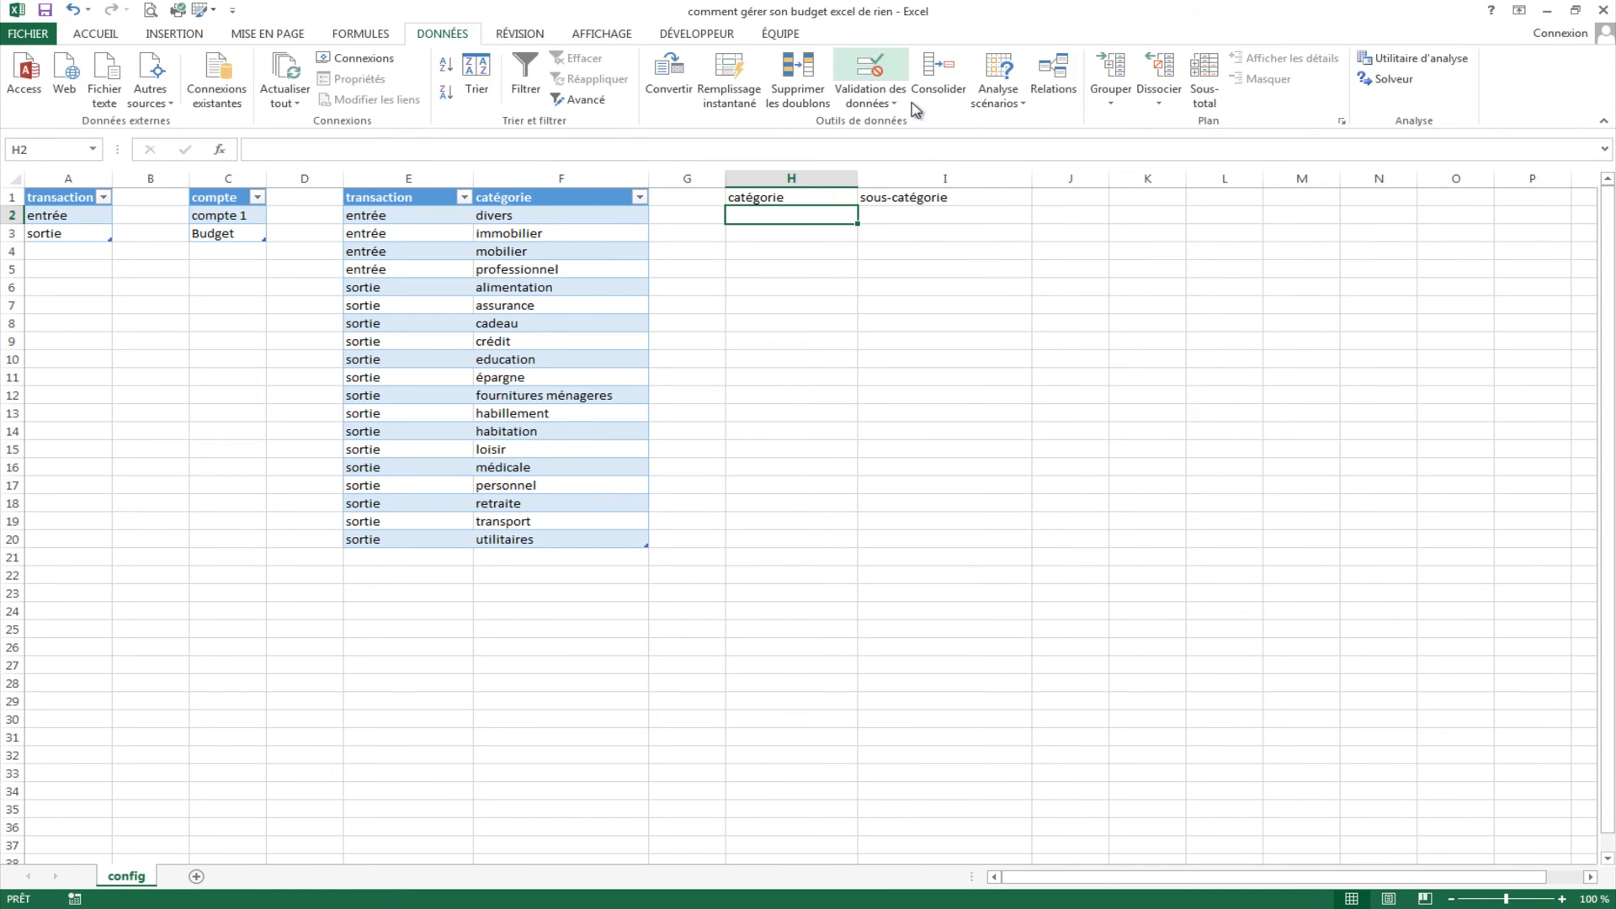
{"action": "left_click", "coordinate": [878, 74]}
{"action": "left_click", "coordinate": [902, 591]}
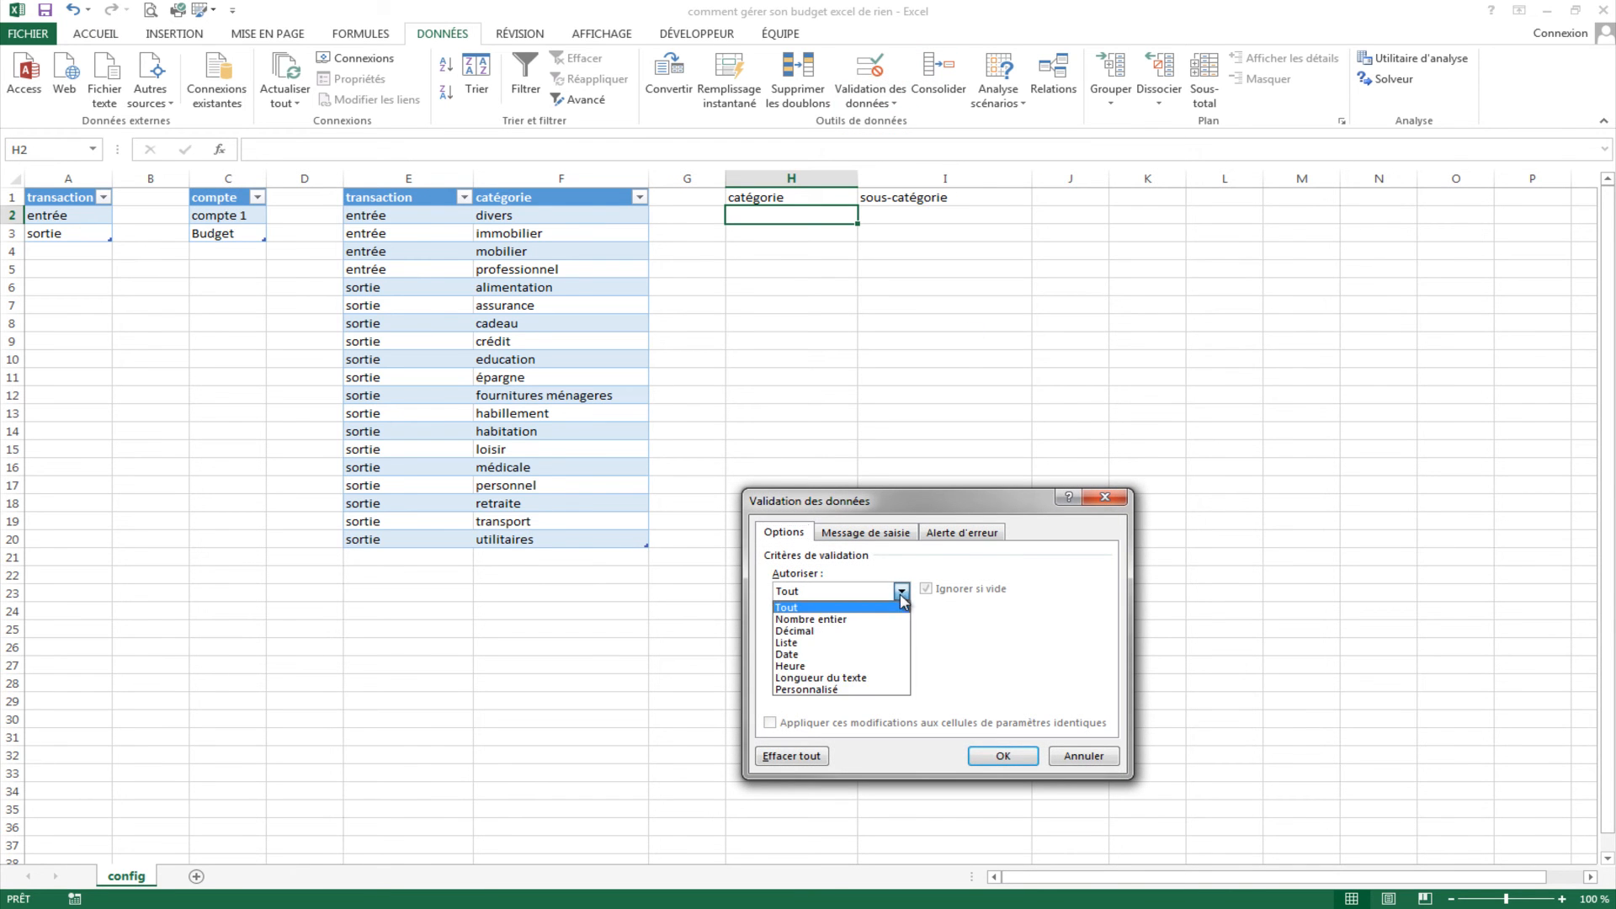
{"action": "left_click", "coordinate": [824, 641]}
{"action": "left_click", "coordinate": [823, 664]}
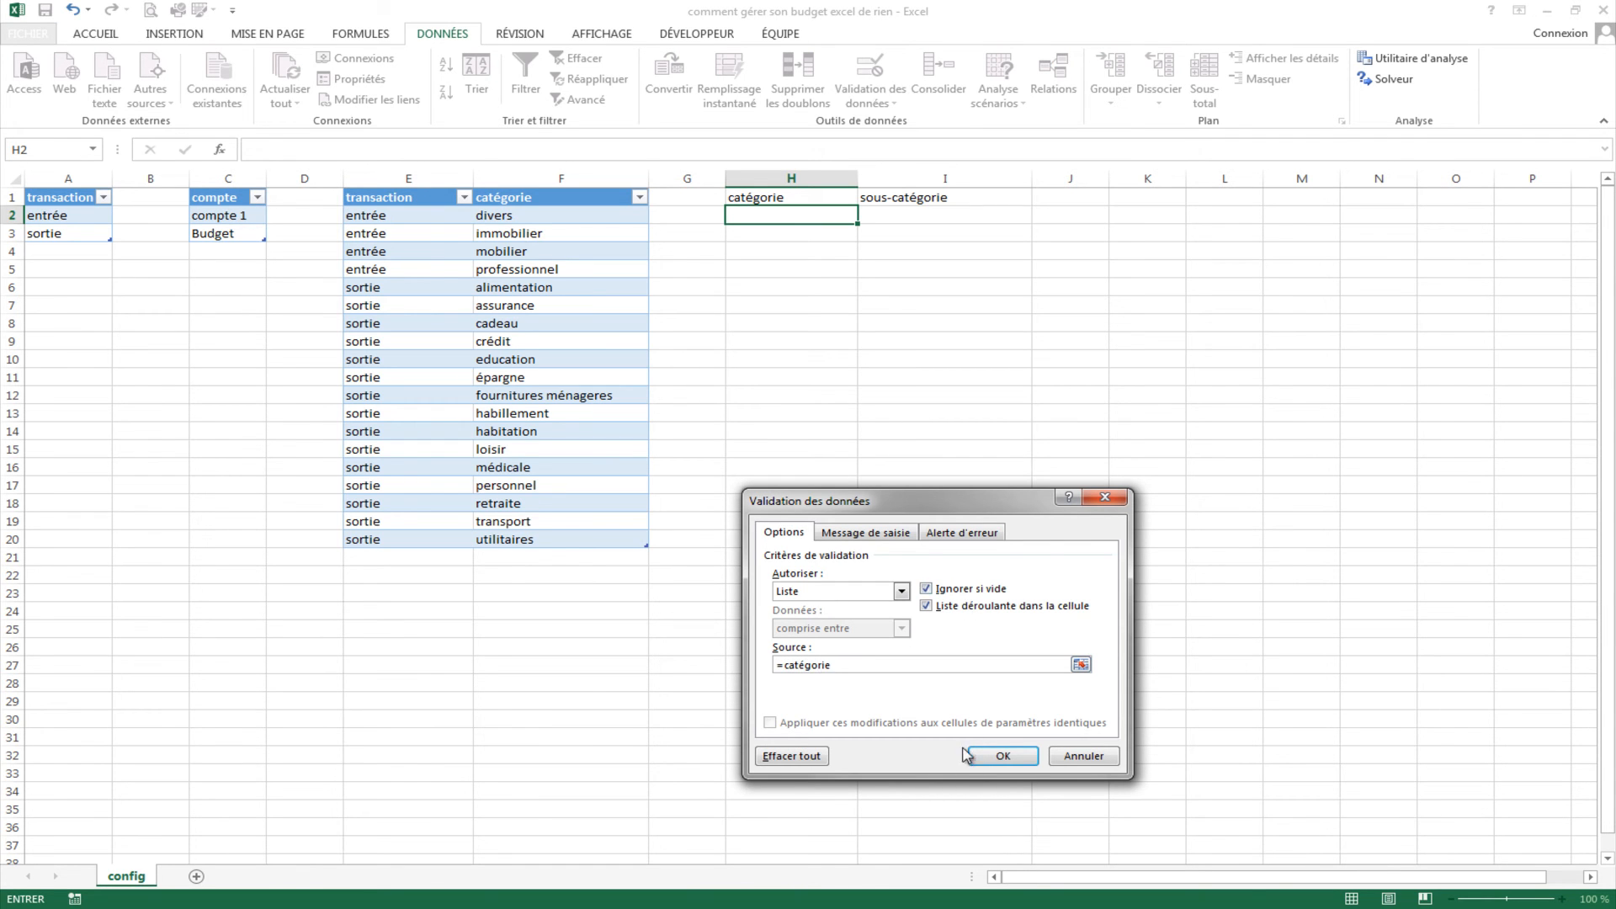
{"action": "left_click", "coordinate": [1006, 756]}
{"action": "left_click", "coordinate": [893, 412]}
{"action": "left_click", "coordinate": [771, 211]}
{"action": "left_click", "coordinate": [866, 216]}
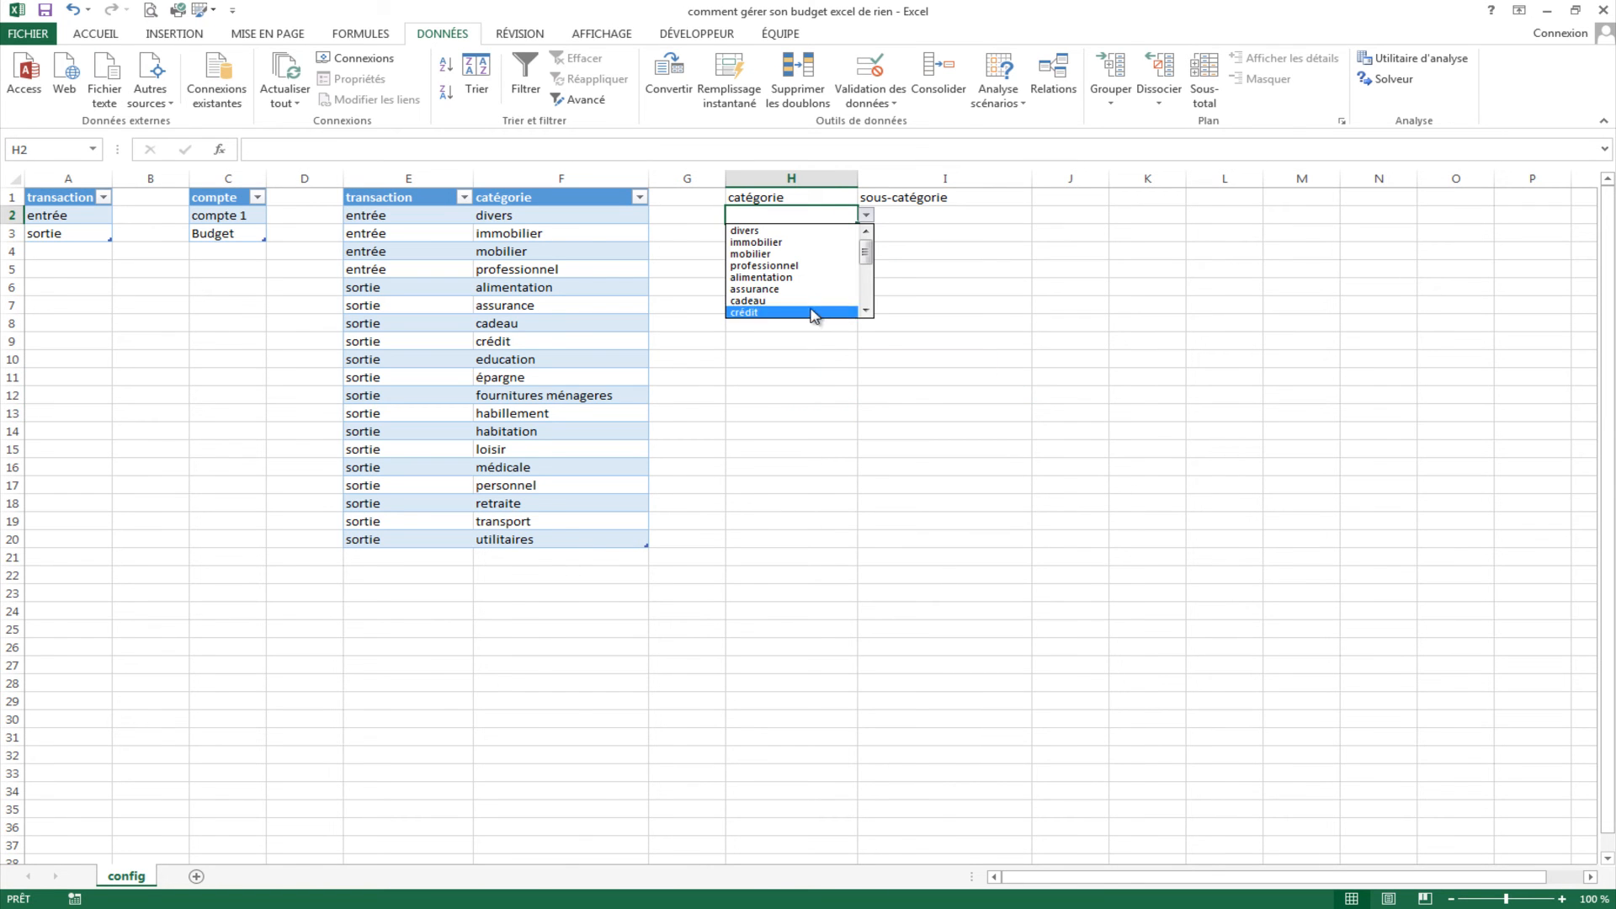
{"action": "left_click", "coordinate": [906, 274]}
Step: Choose assurance from the dropdown list in H2 and enter voiture as its sous-catégorie in I2
{"action": "left_click", "coordinate": [867, 217]}
{"action": "left_click_drag", "start_coordinate": [867, 247], "coordinate": [869, 266]}
{"action": "left_click", "coordinate": [804, 243]}
{"action": "left_click", "coordinate": [959, 217]}
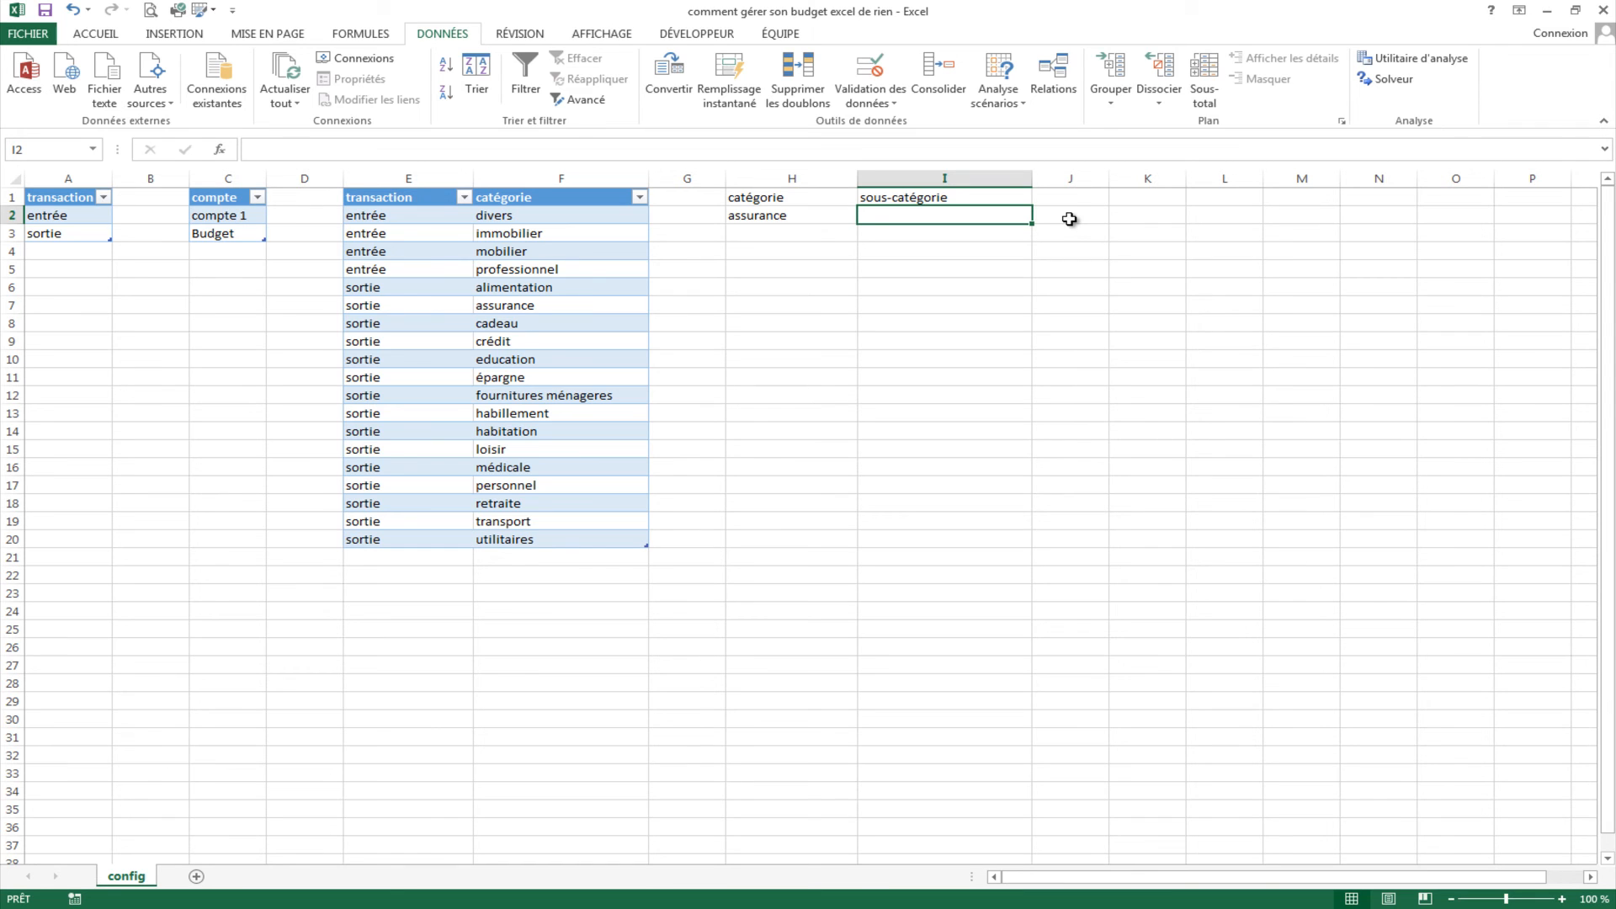
{"action": "type", "text": "voit"}
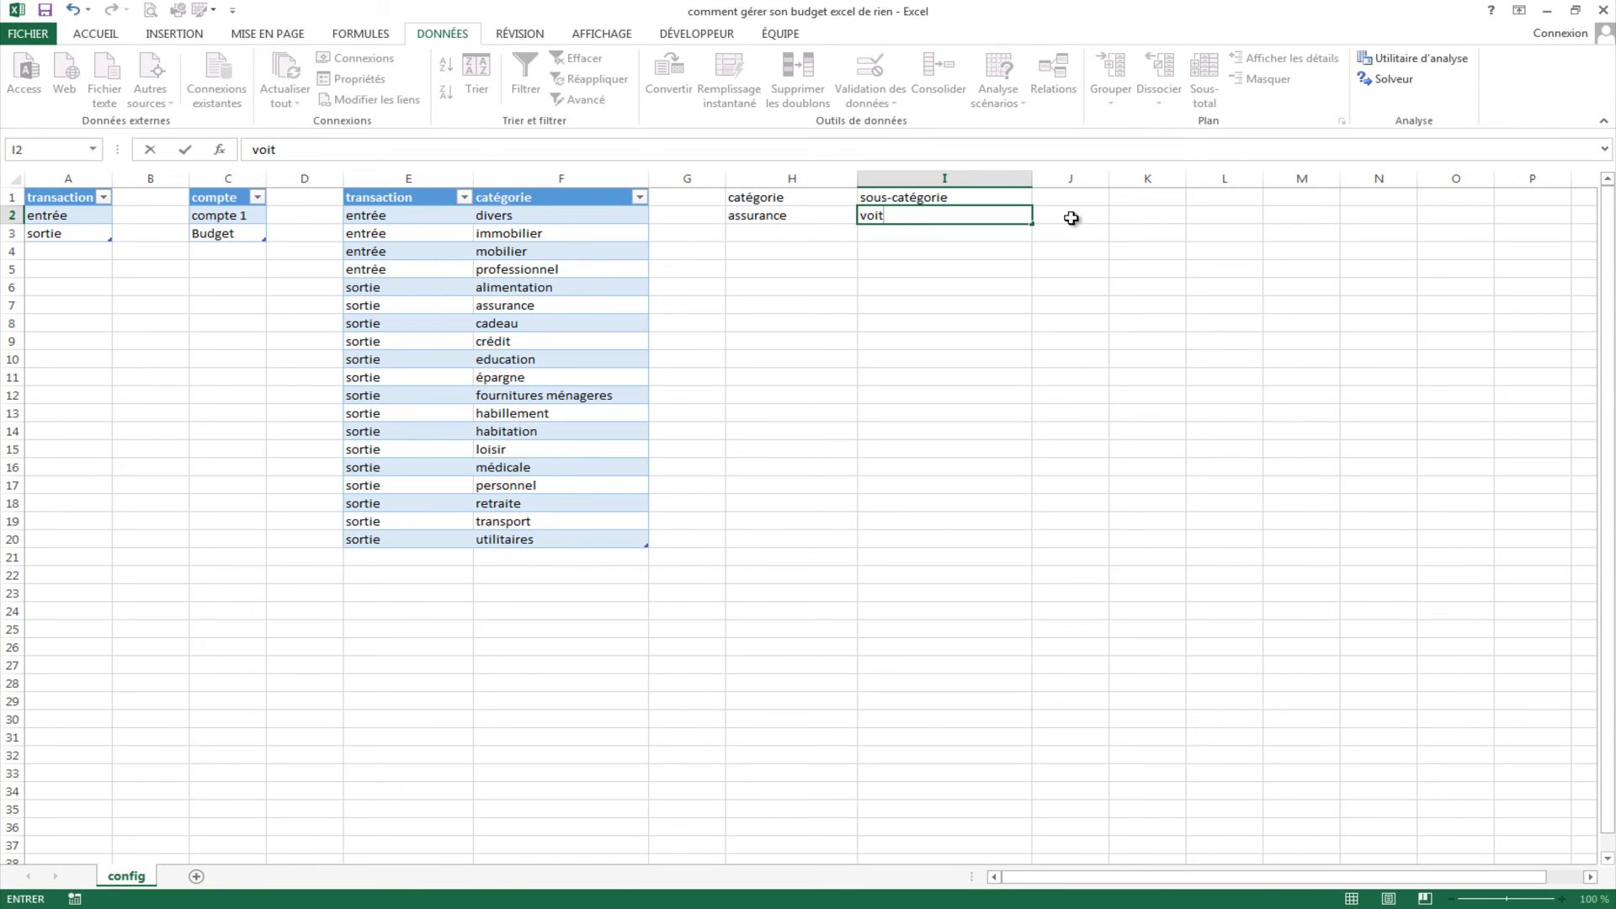
{"action": "left_click", "coordinate": [1071, 218]}
Step: Convert the range H1:I2 into a table that uses its first row, catégorie and sous-catégorie, as headers
{"action": "left_click_drag", "start_coordinate": [756, 199], "coordinate": [960, 220]}
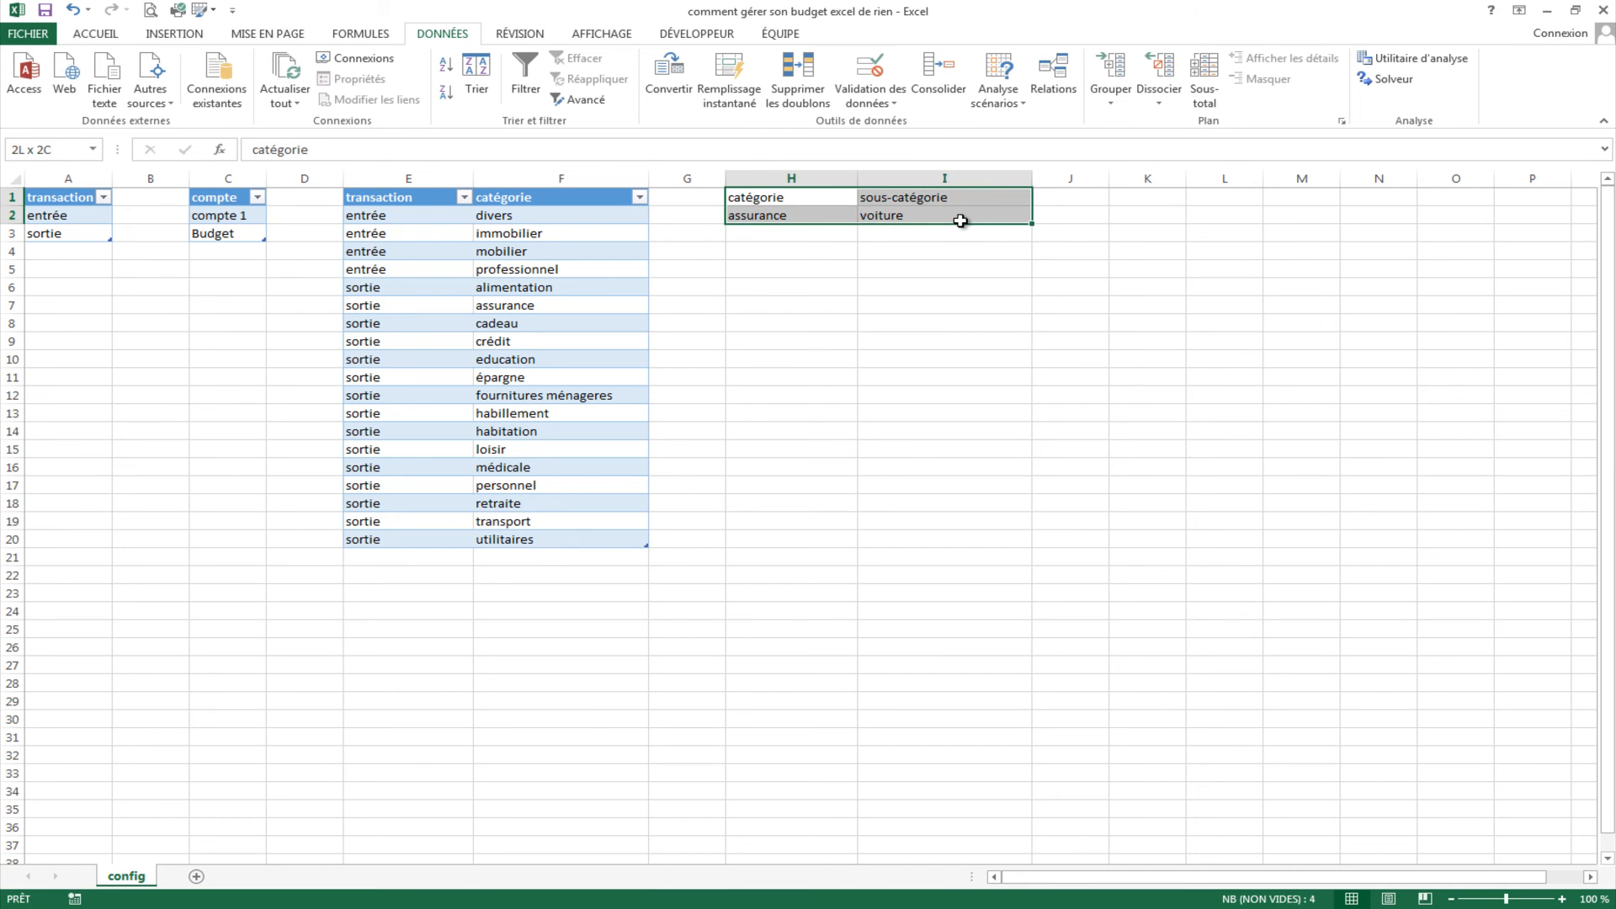
{"action": "left_click", "coordinate": [187, 35]}
{"action": "left_click", "coordinate": [199, 75]}
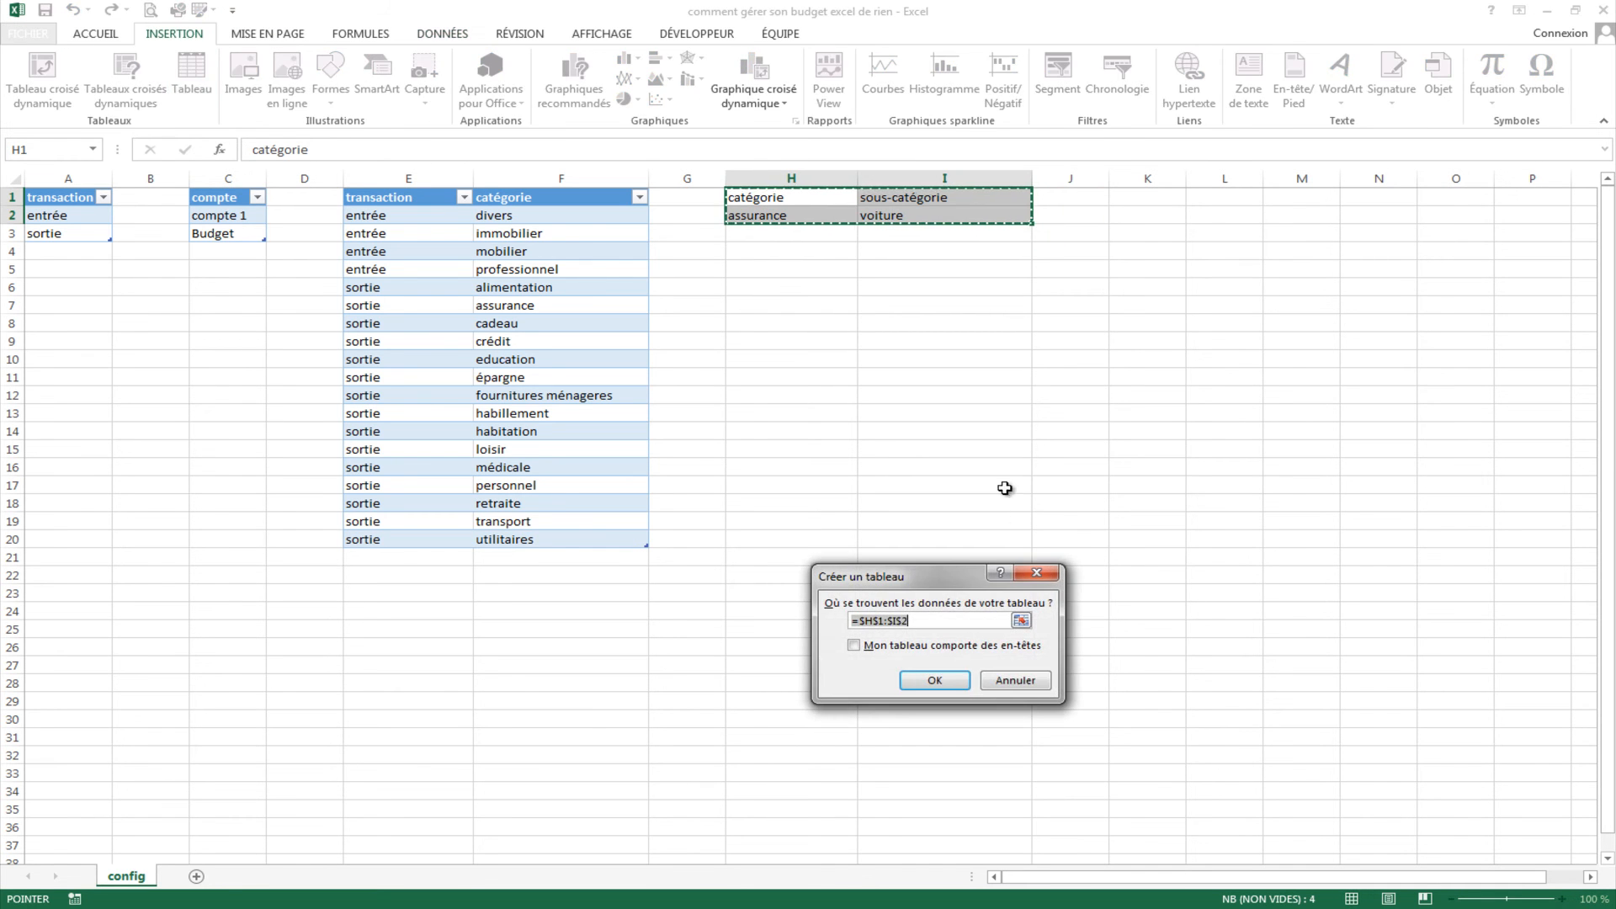
{"action": "left_click", "coordinate": [894, 646]}
{"action": "left_click", "coordinate": [932, 680]}
{"action": "left_click", "coordinate": [955, 423]}
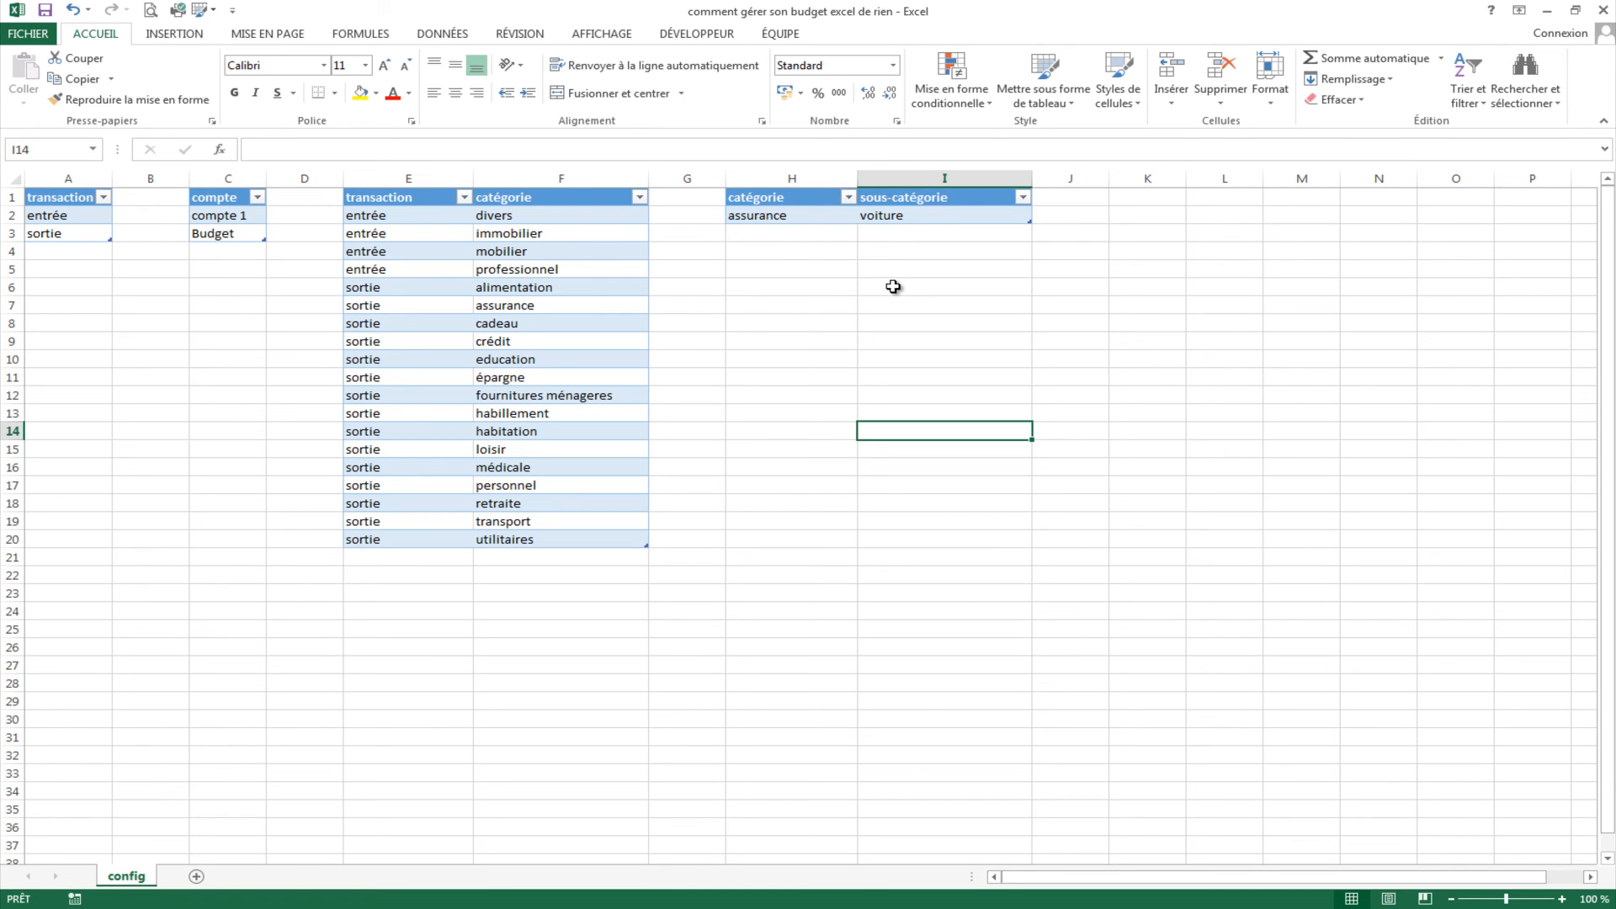
{"action": "left_click", "coordinate": [1072, 216]}
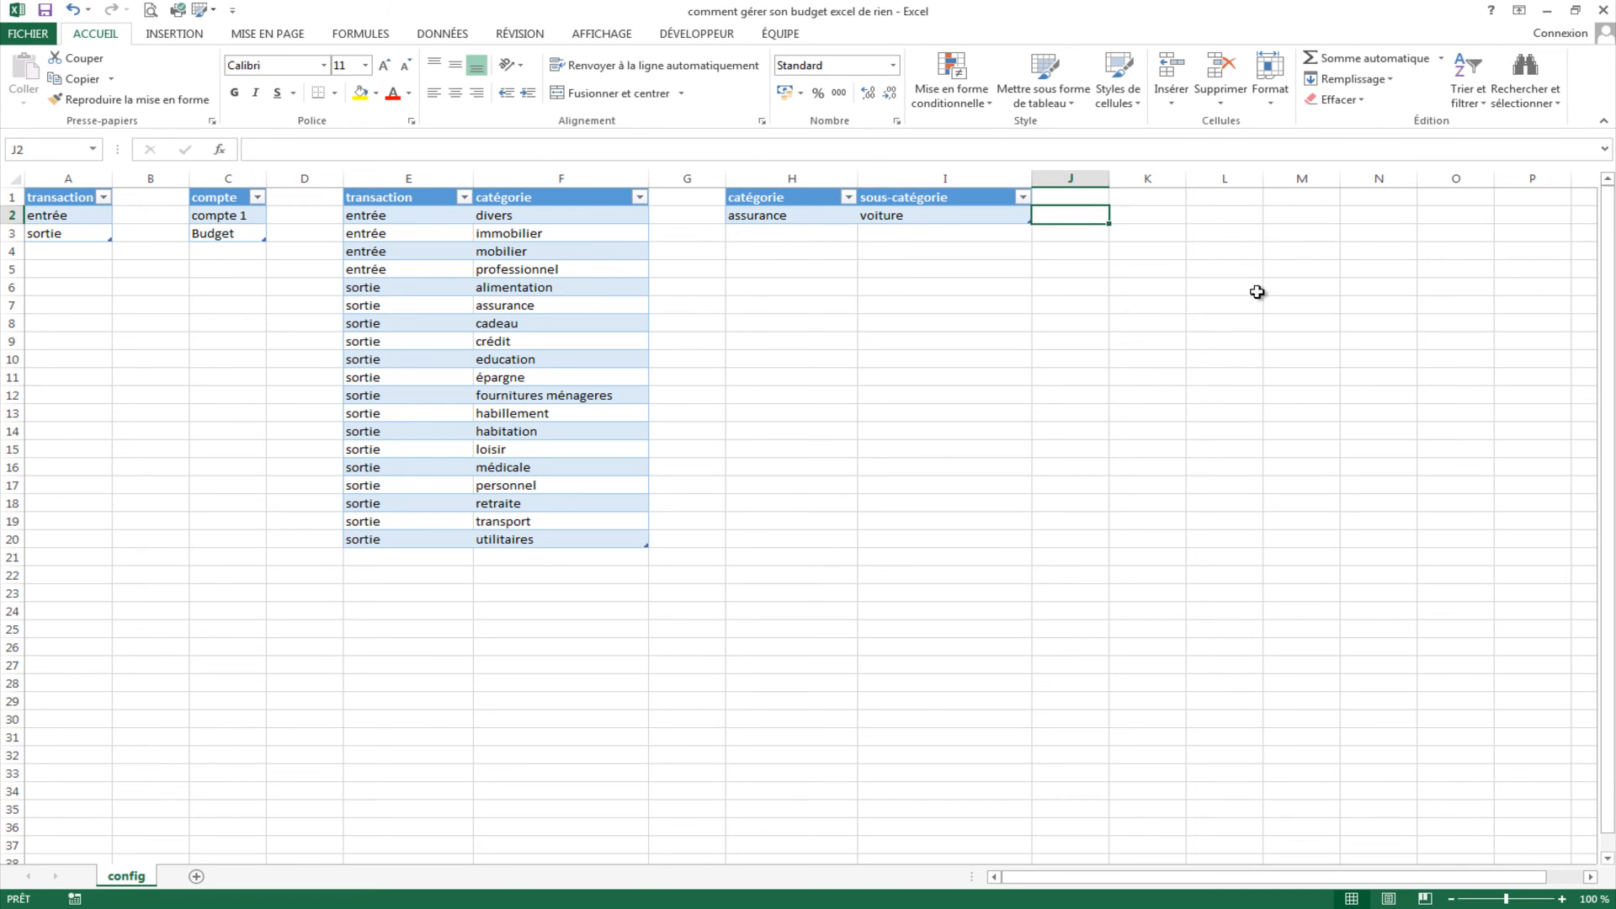
{"action": "left_click", "coordinate": [1231, 285]}
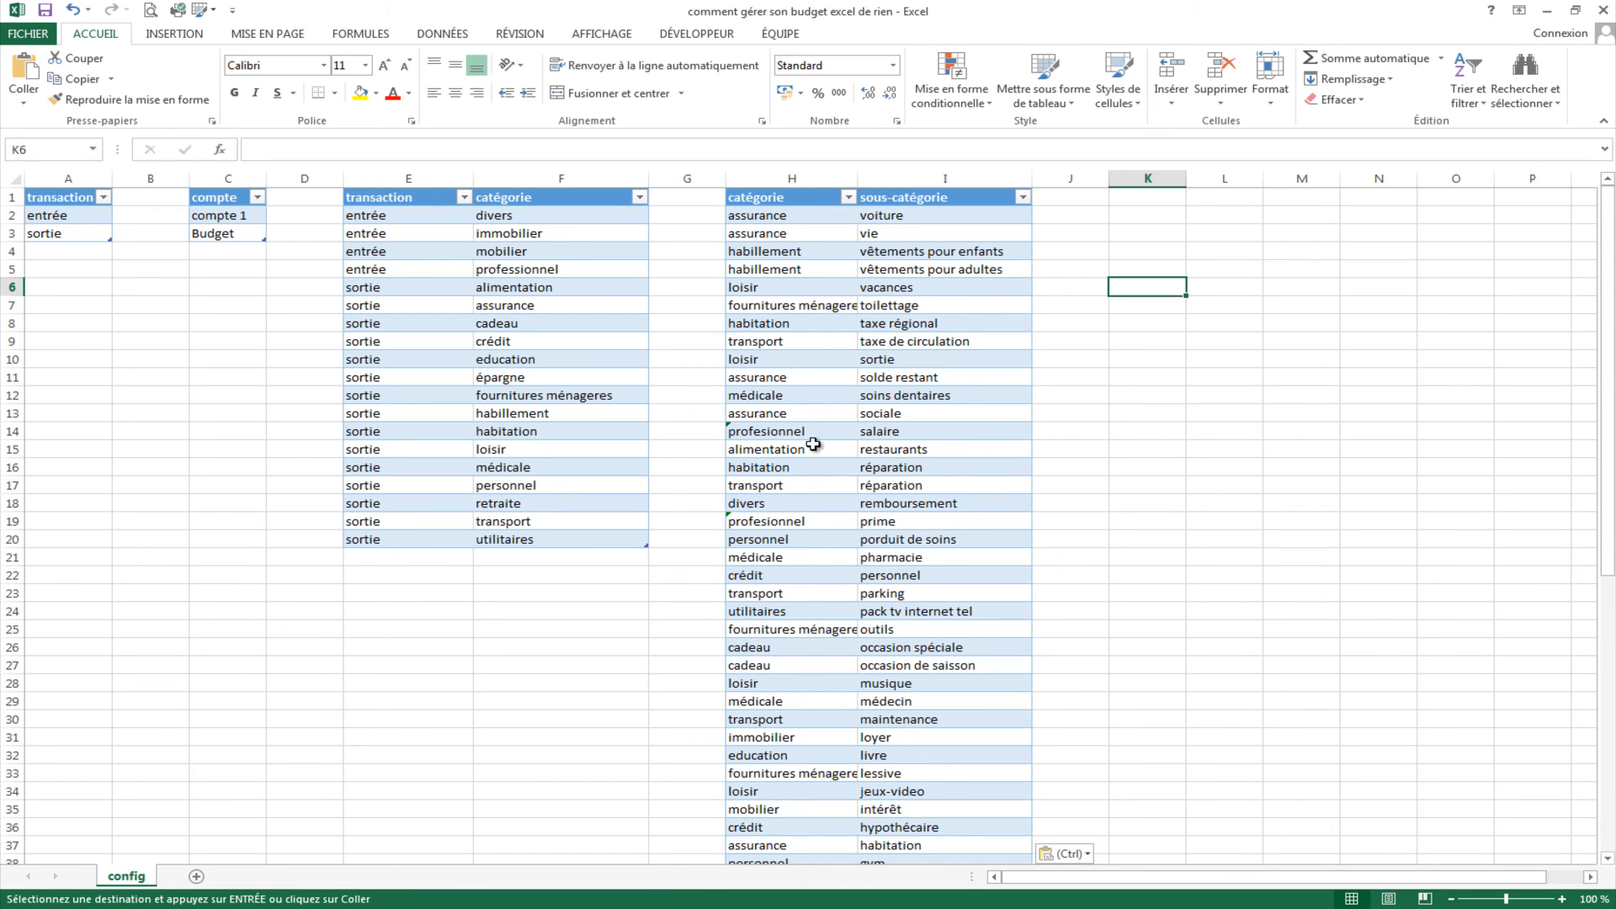
Step: Correct the misspelled category to professionnel in cells H14 and H19 of the subcategory table
{"action": "left_click", "coordinate": [788, 433]}
{"action": "double_click", "coordinate": [767, 432]}
{"action": "type", "text": "s"}
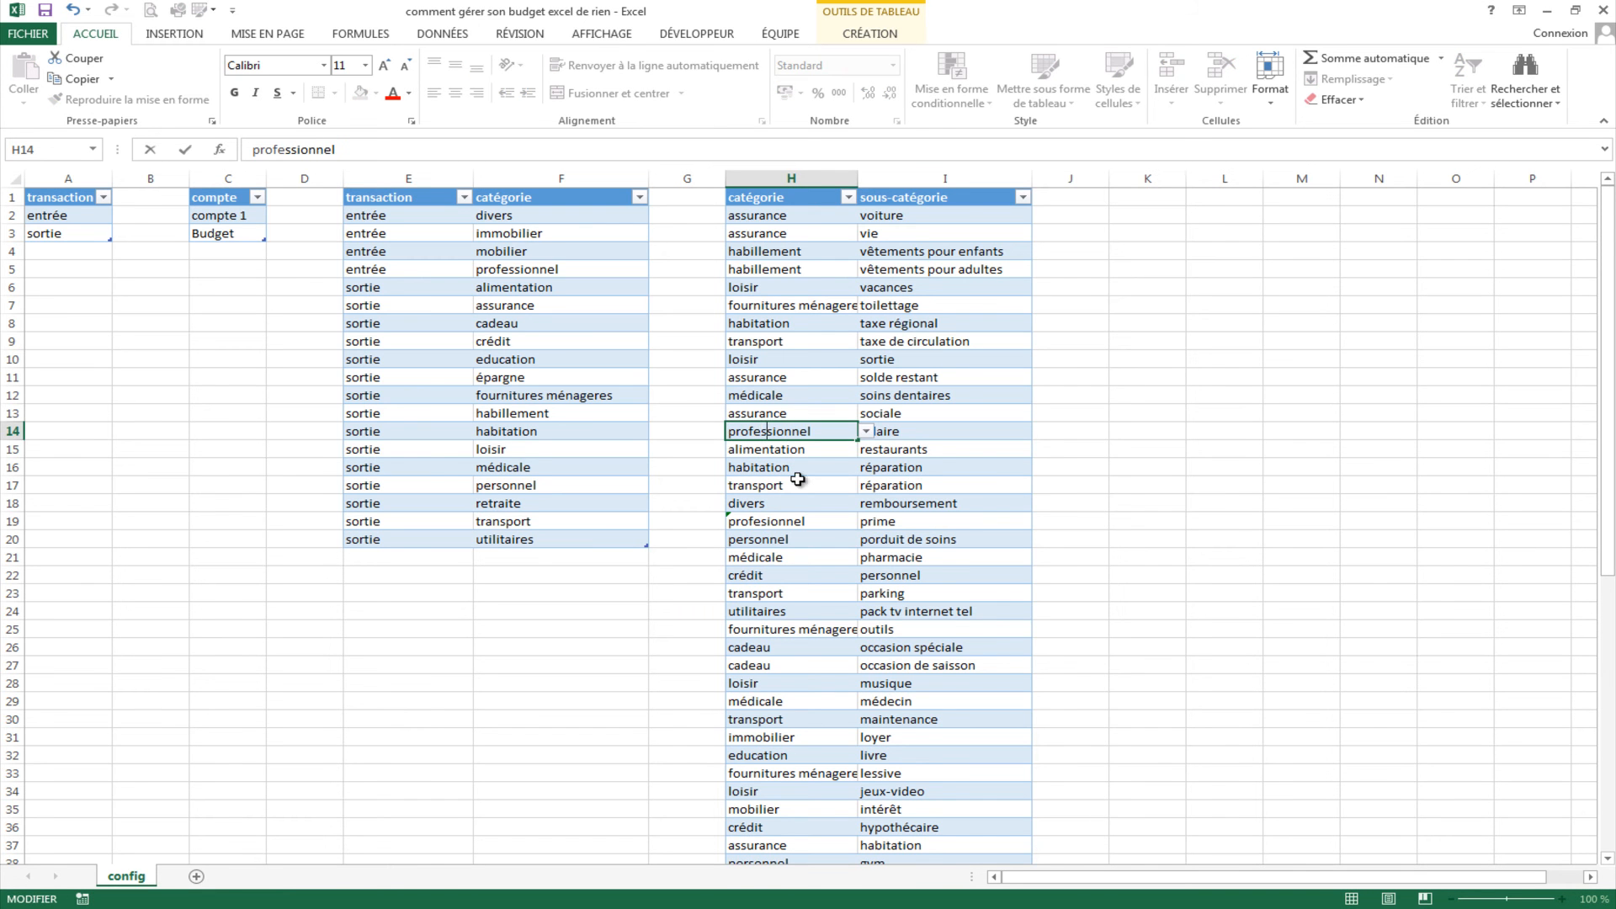
{"action": "left_click", "coordinate": [766, 521]}
{"action": "key", "text": "ctrl+y"}
{"action": "left_click", "coordinate": [1162, 523]}
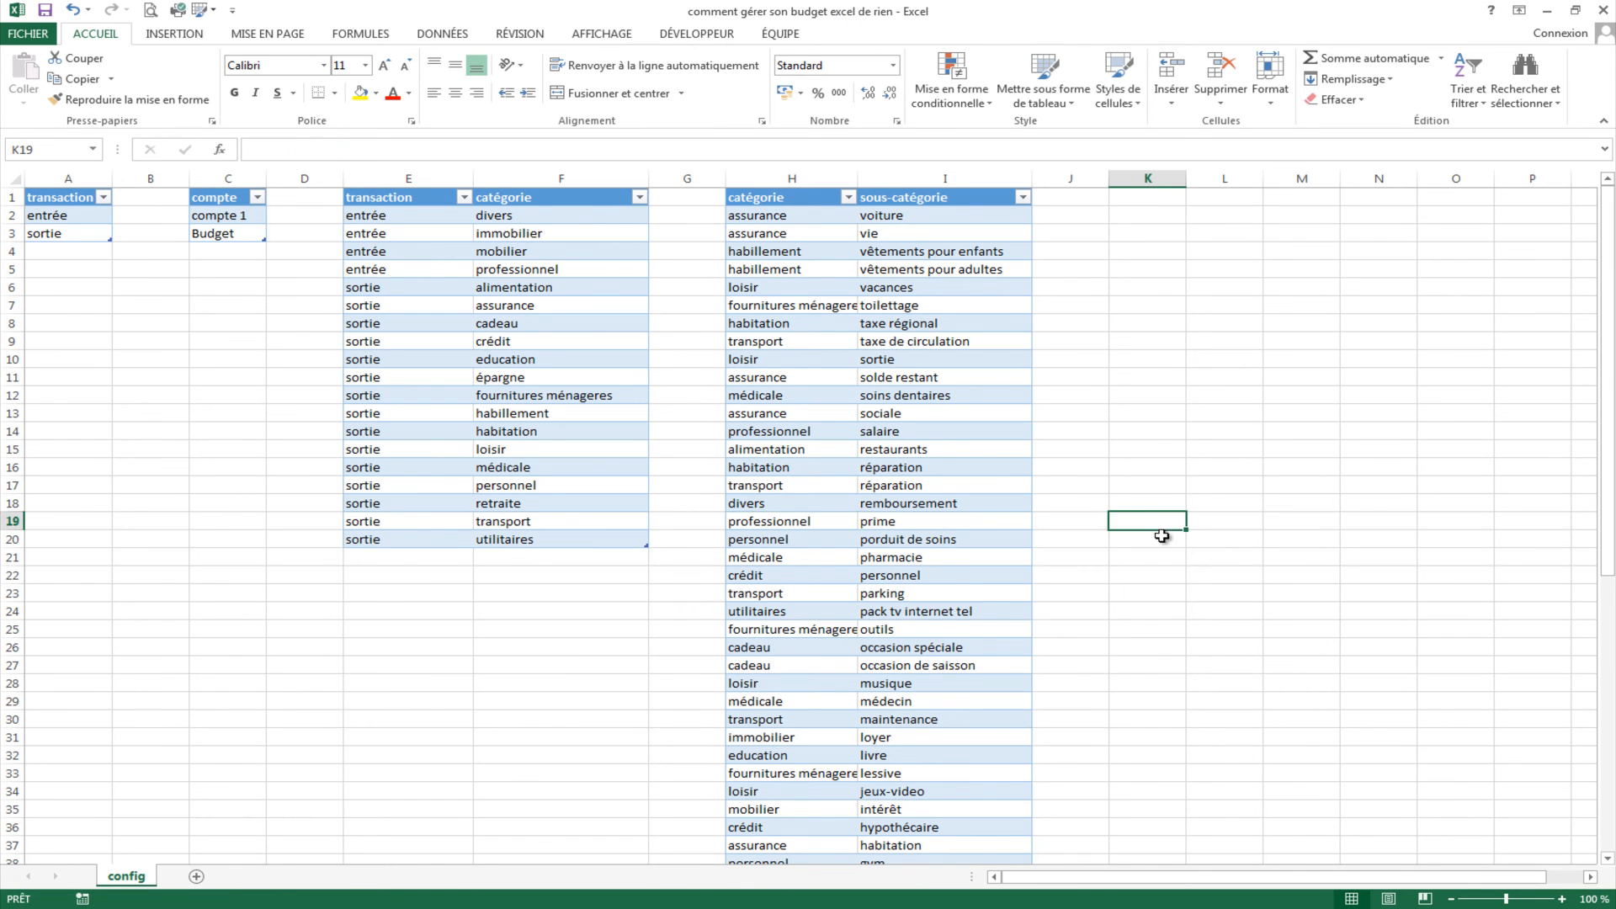
{"action": "scroll", "coordinate": [1128, 505], "scroll_direction": "down", "scroll_amount": 11}
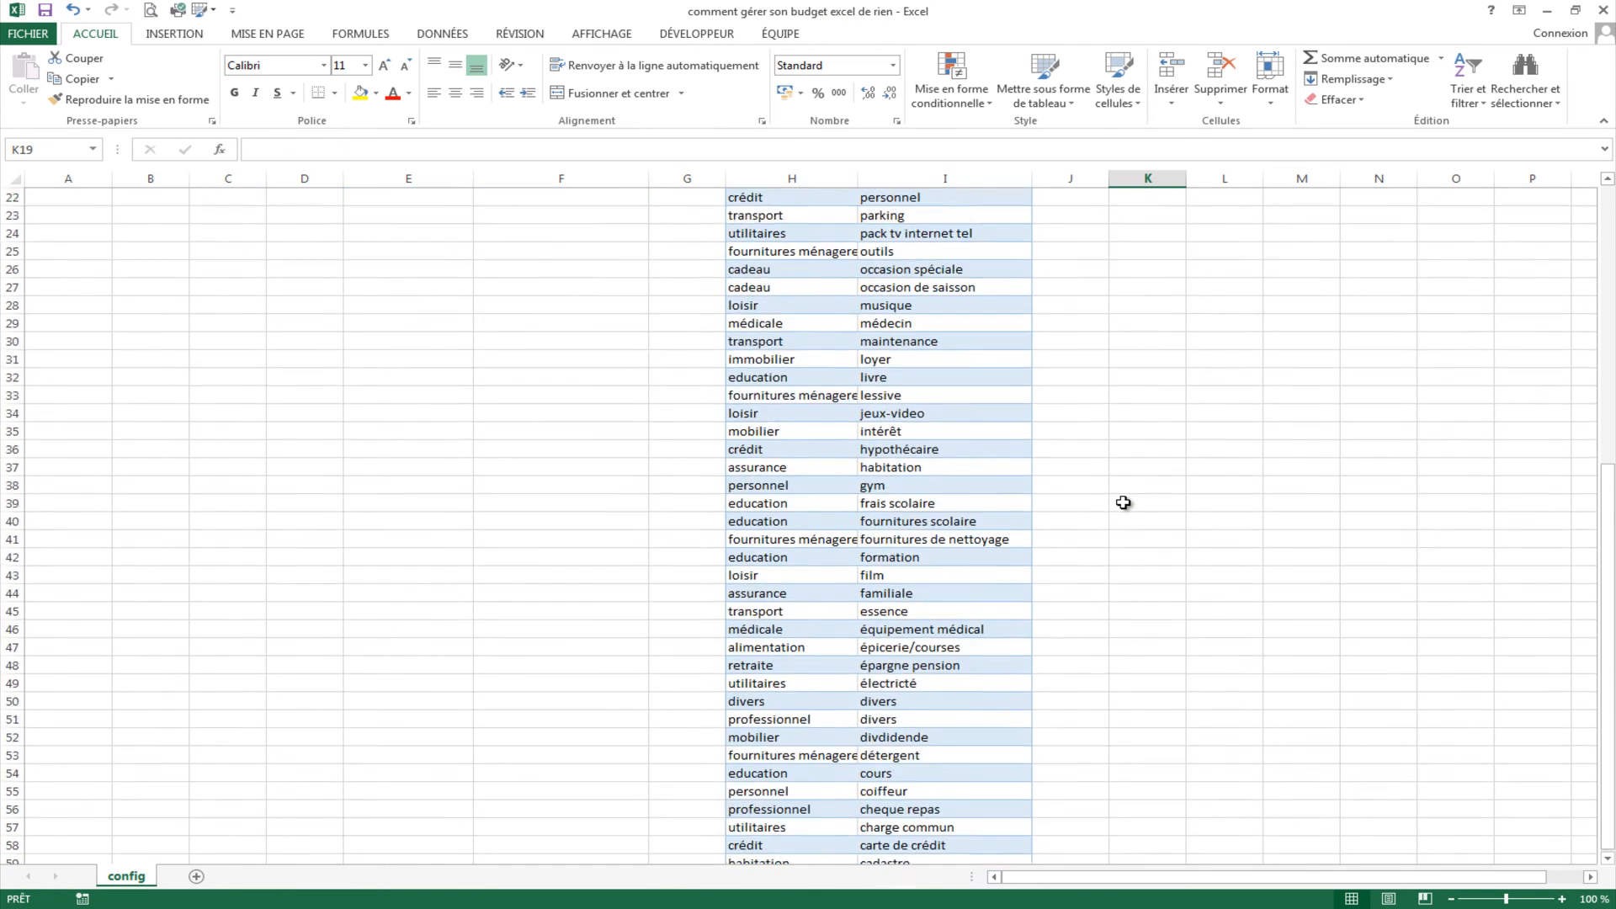
{"action": "scroll", "coordinate": [1124, 502], "scroll_direction": "up", "scroll_amount": 11}
{"action": "left_click", "coordinate": [1098, 237]}
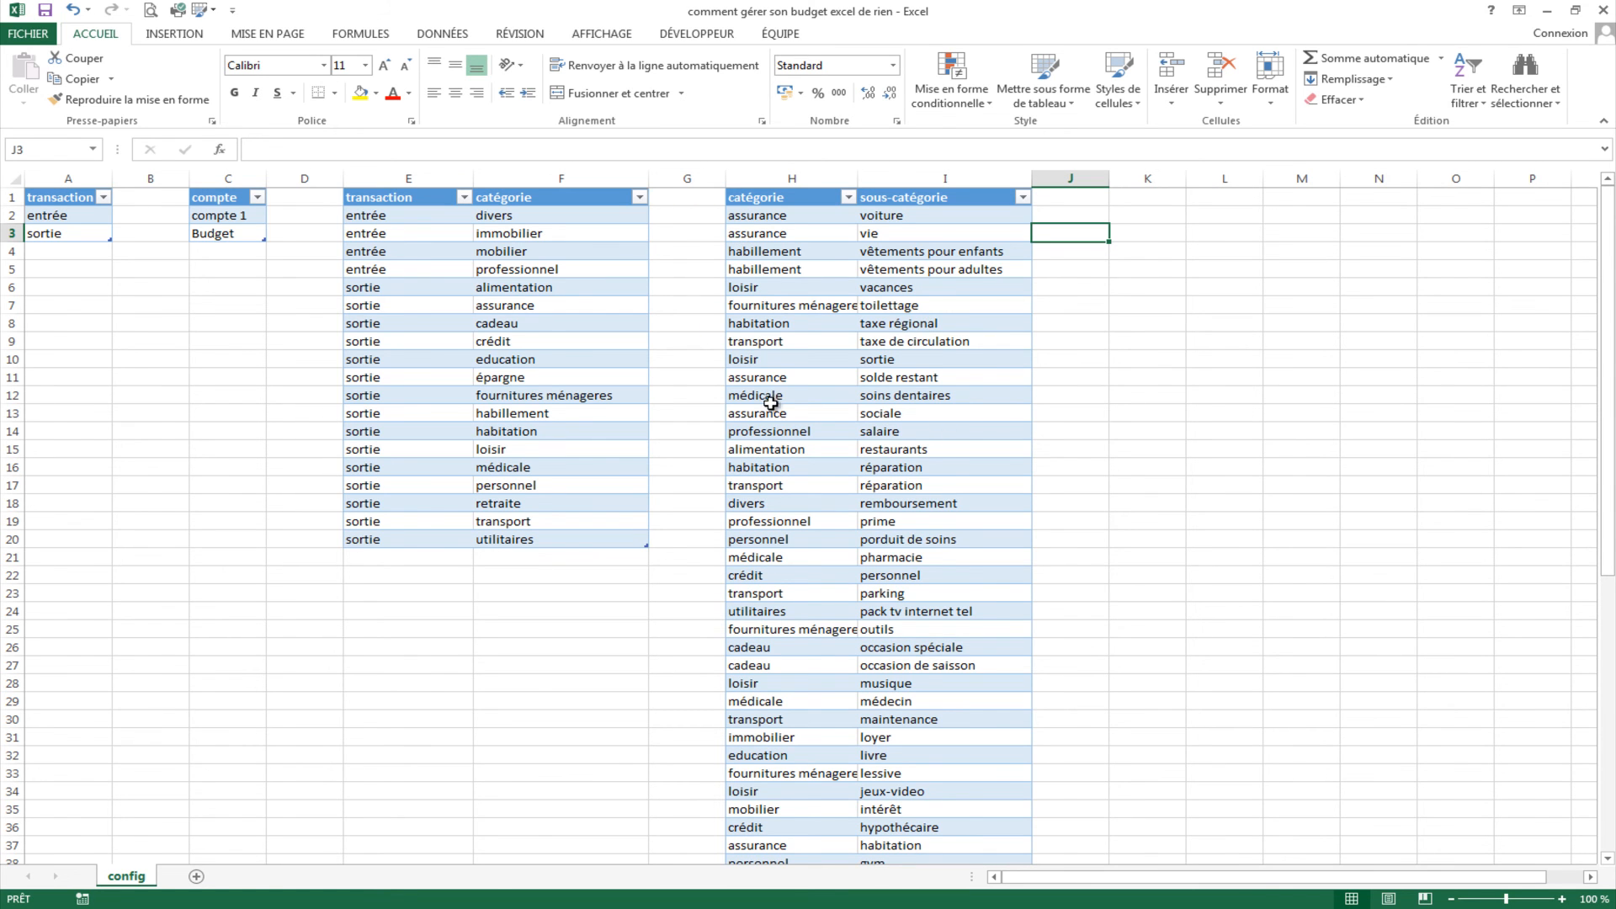
Step: Sort the table in columns E and F by transaction and then by catégorie, both by values from A to Z
{"action": "left_click", "coordinate": [516, 323]}
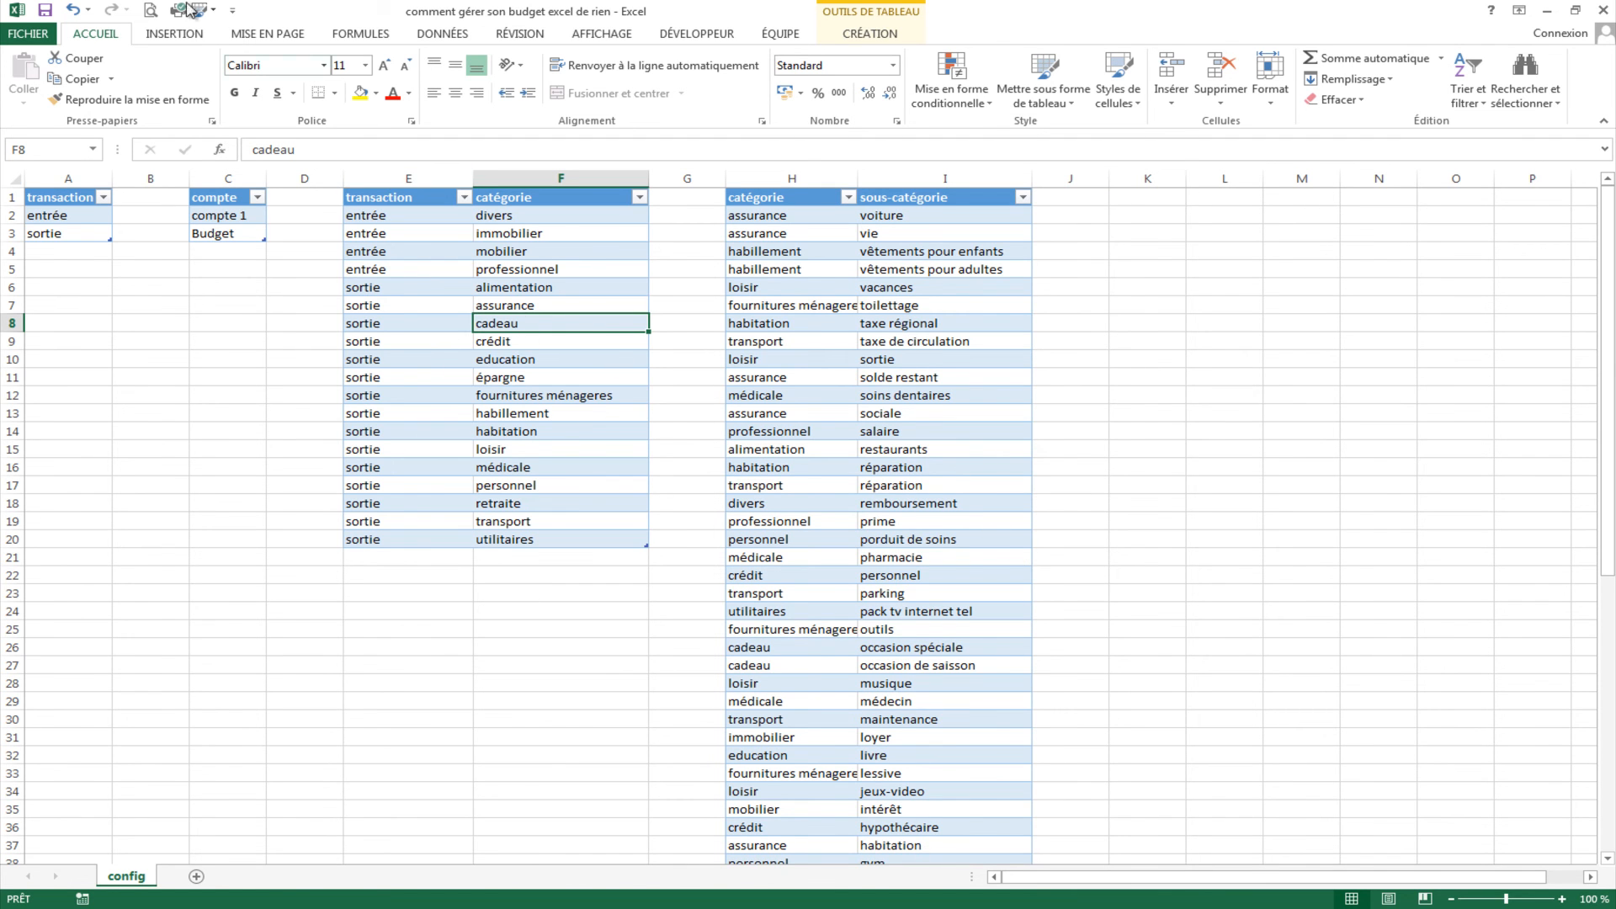
{"action": "left_click", "coordinate": [445, 38]}
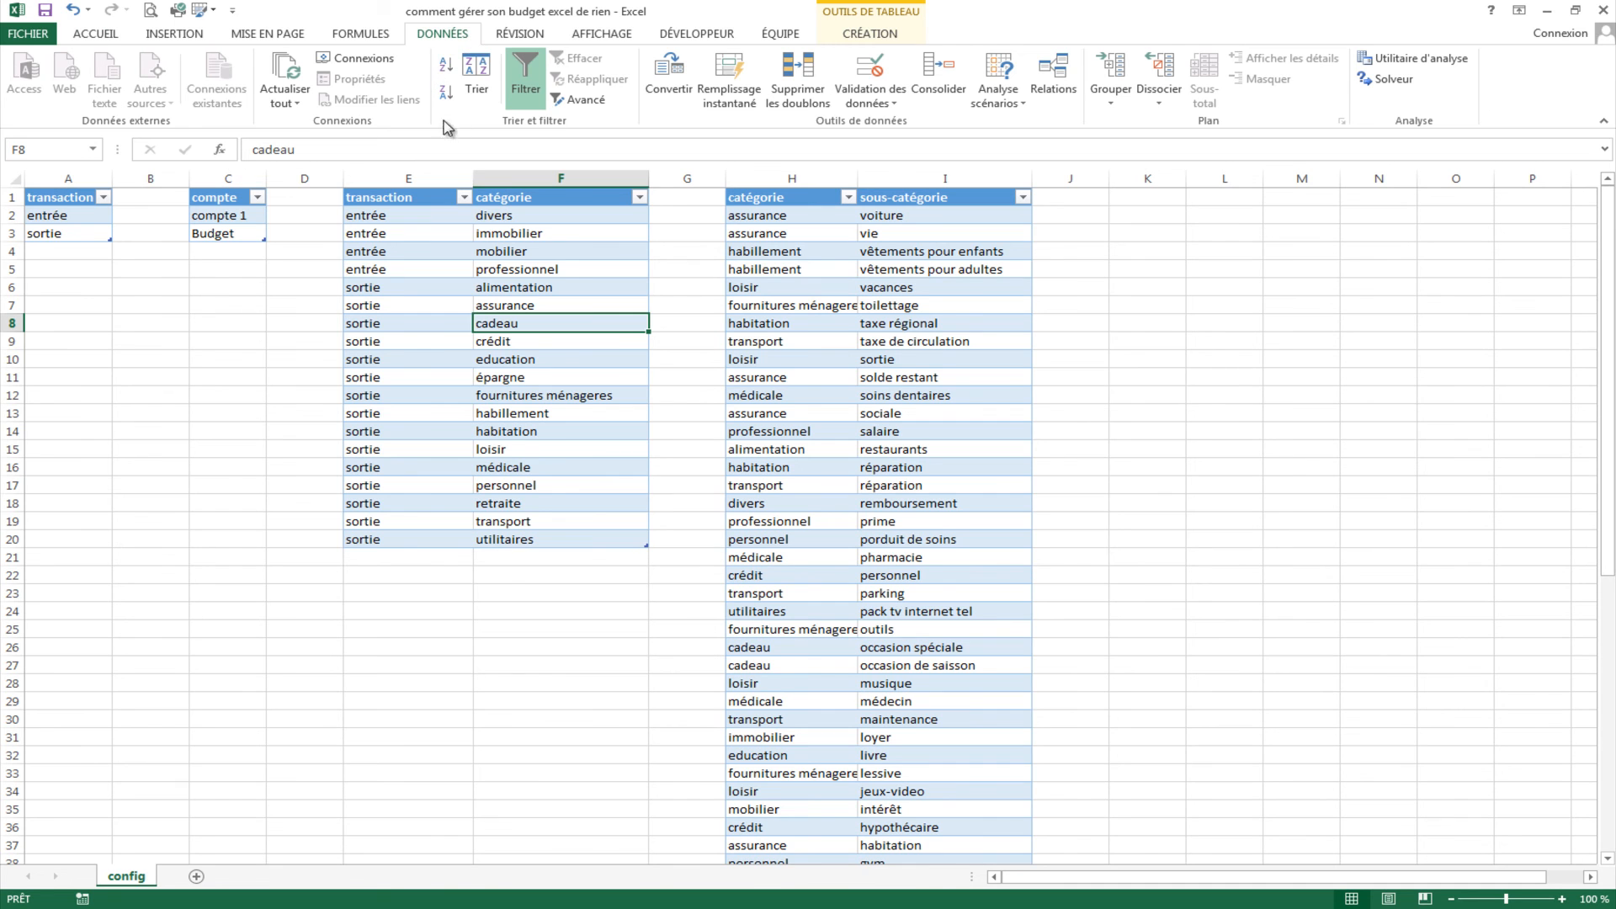
{"action": "left_click", "coordinate": [476, 80]}
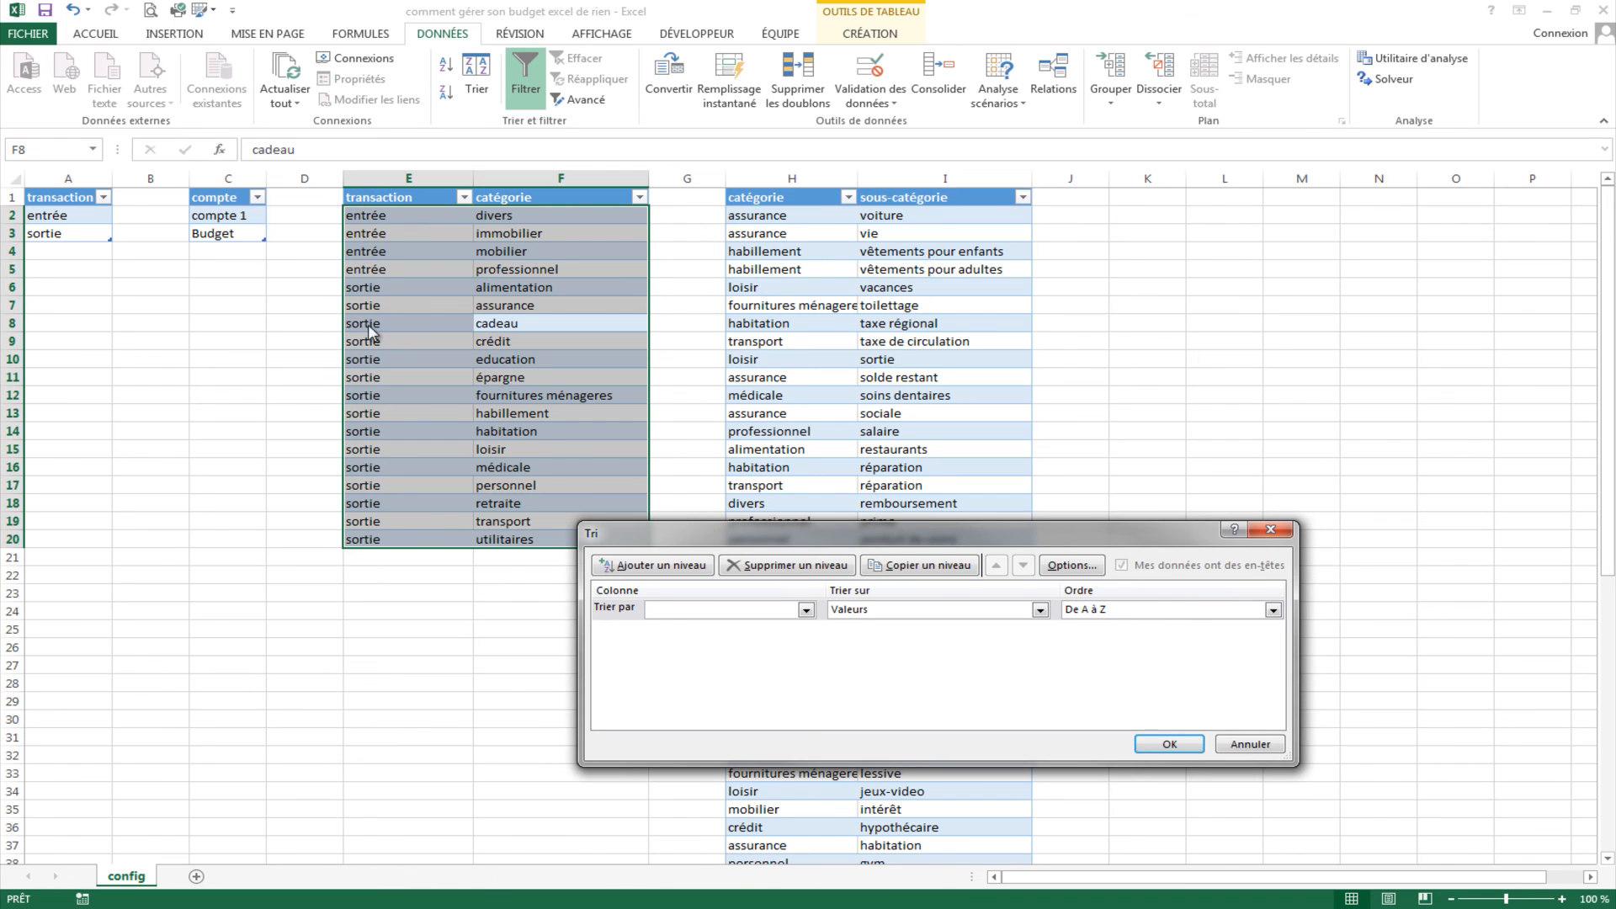
{"action": "left_click", "coordinate": [800, 608]}
{"action": "left_click", "coordinate": [811, 610]}
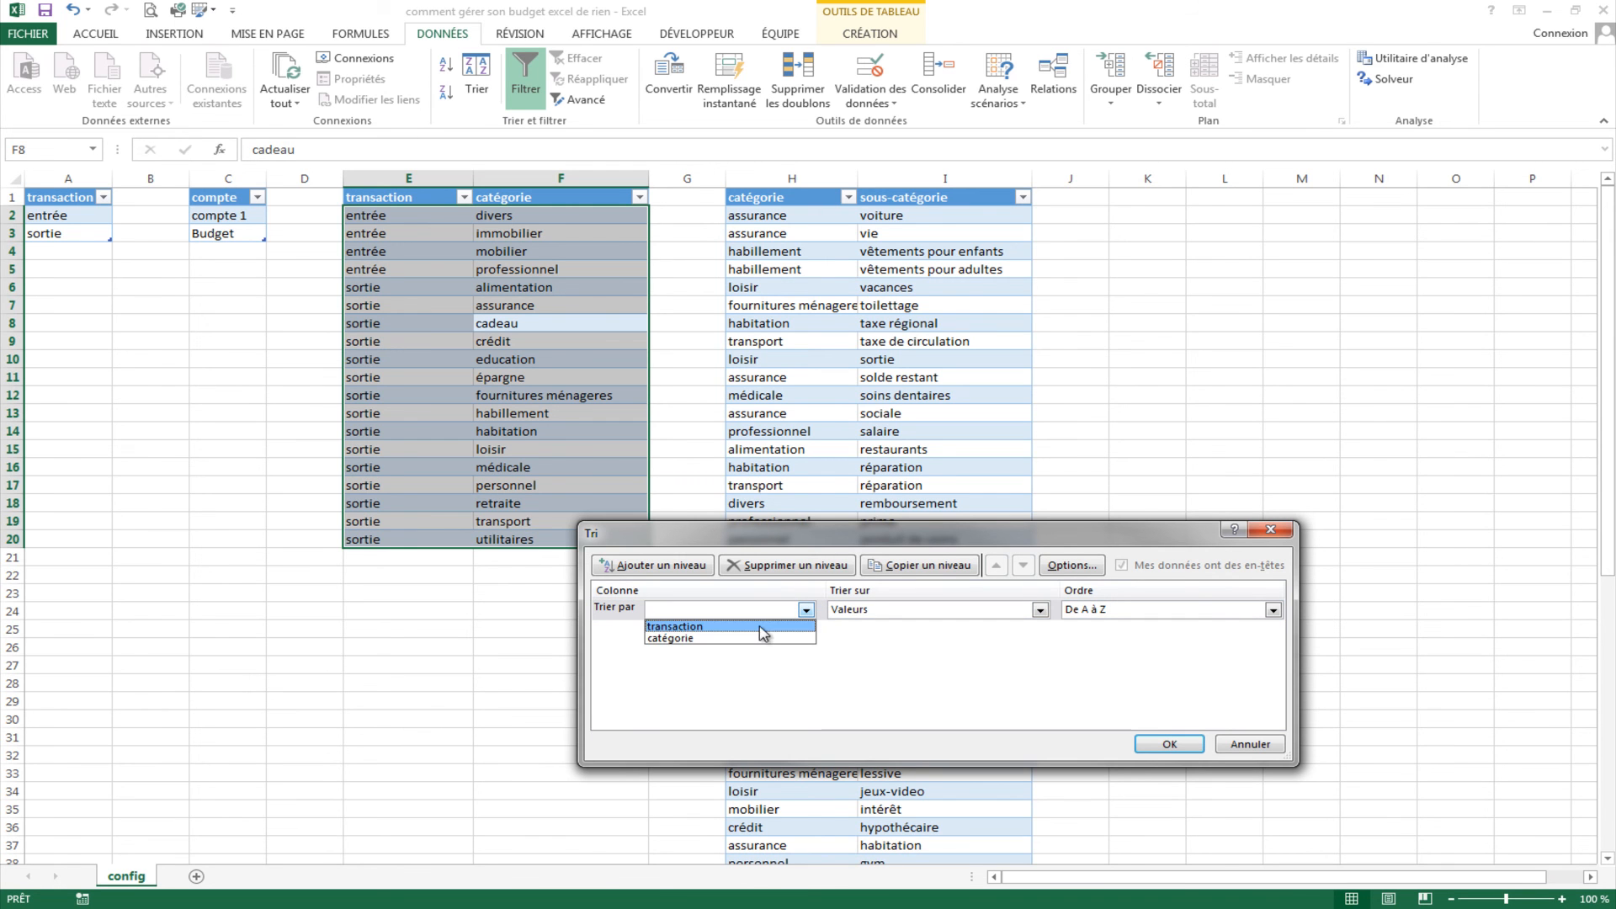
{"action": "left_click", "coordinate": [757, 628]}
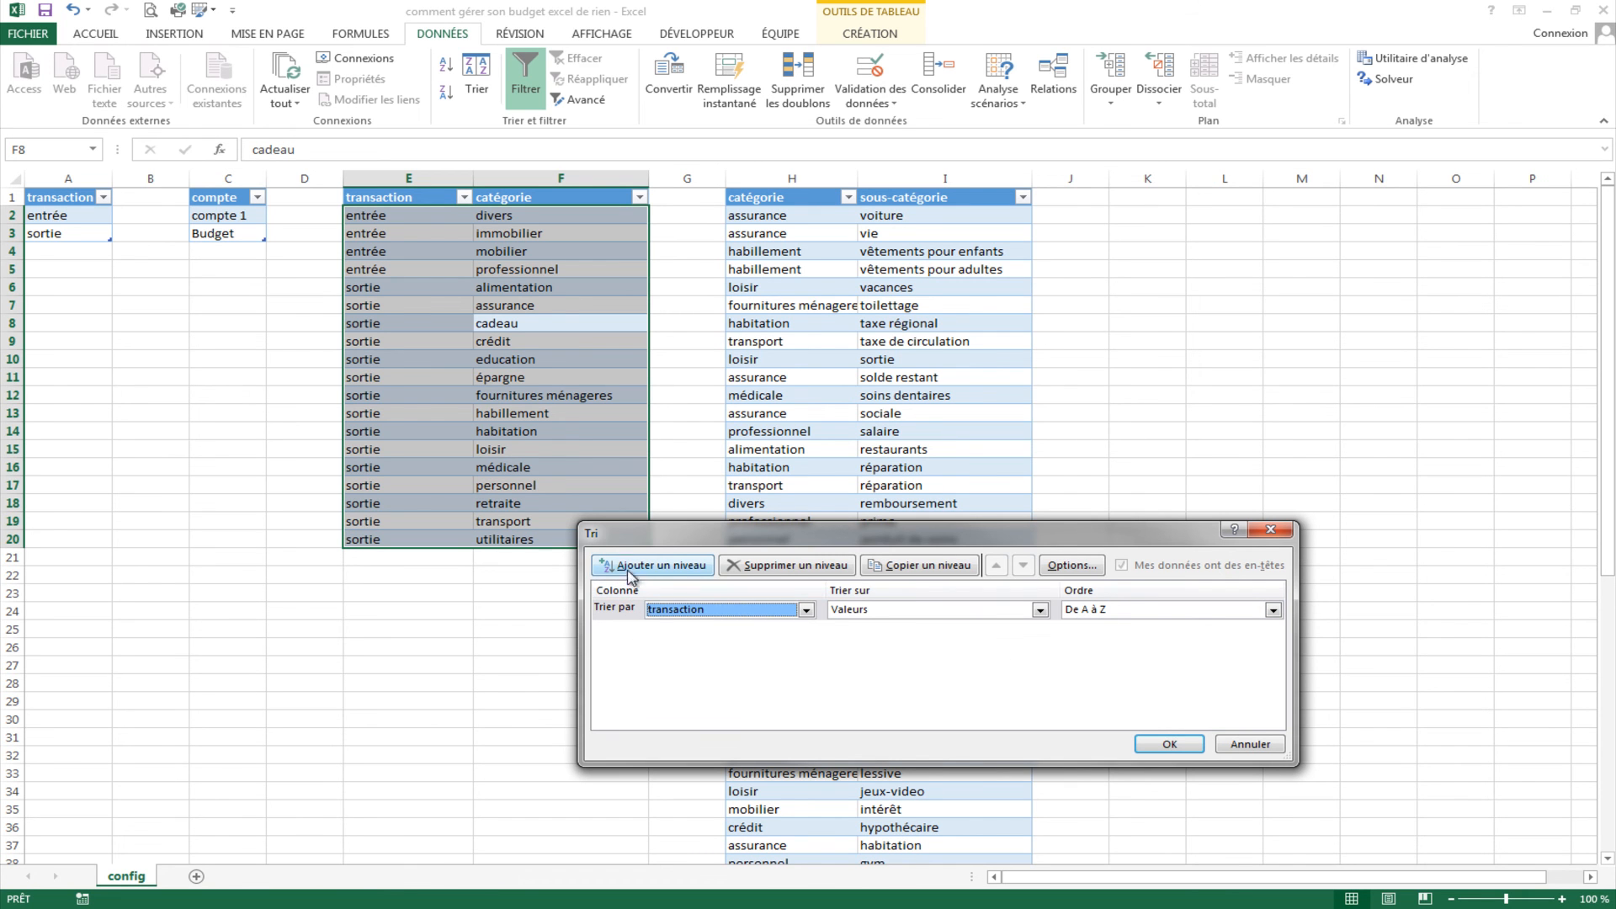
{"action": "left_click", "coordinate": [673, 565]}
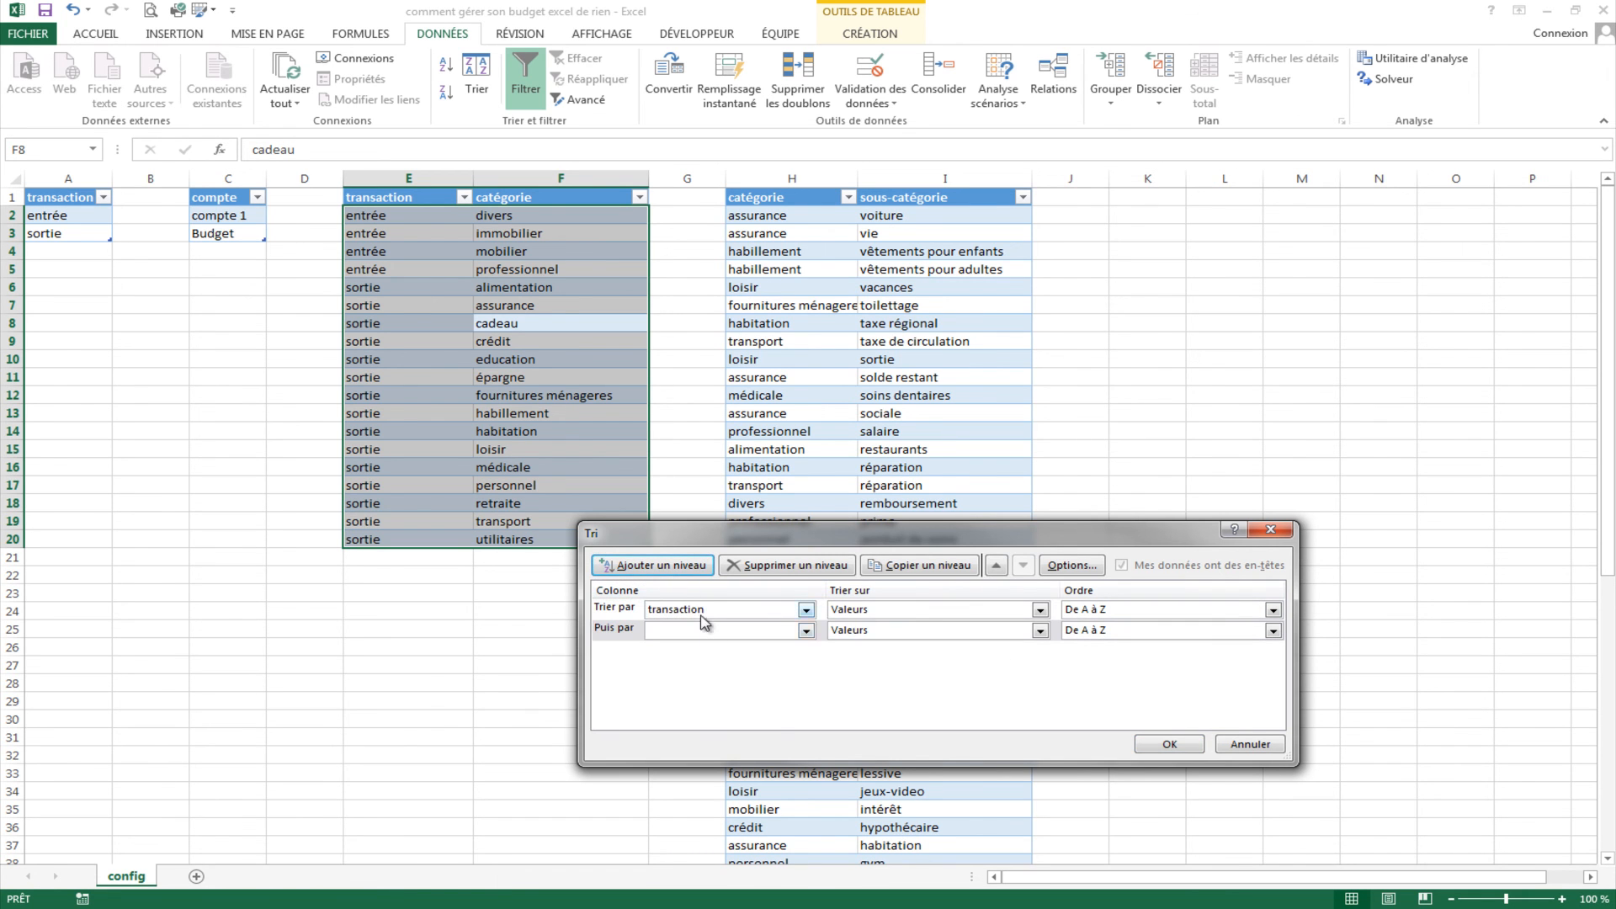
{"action": "left_click", "coordinate": [808, 632]}
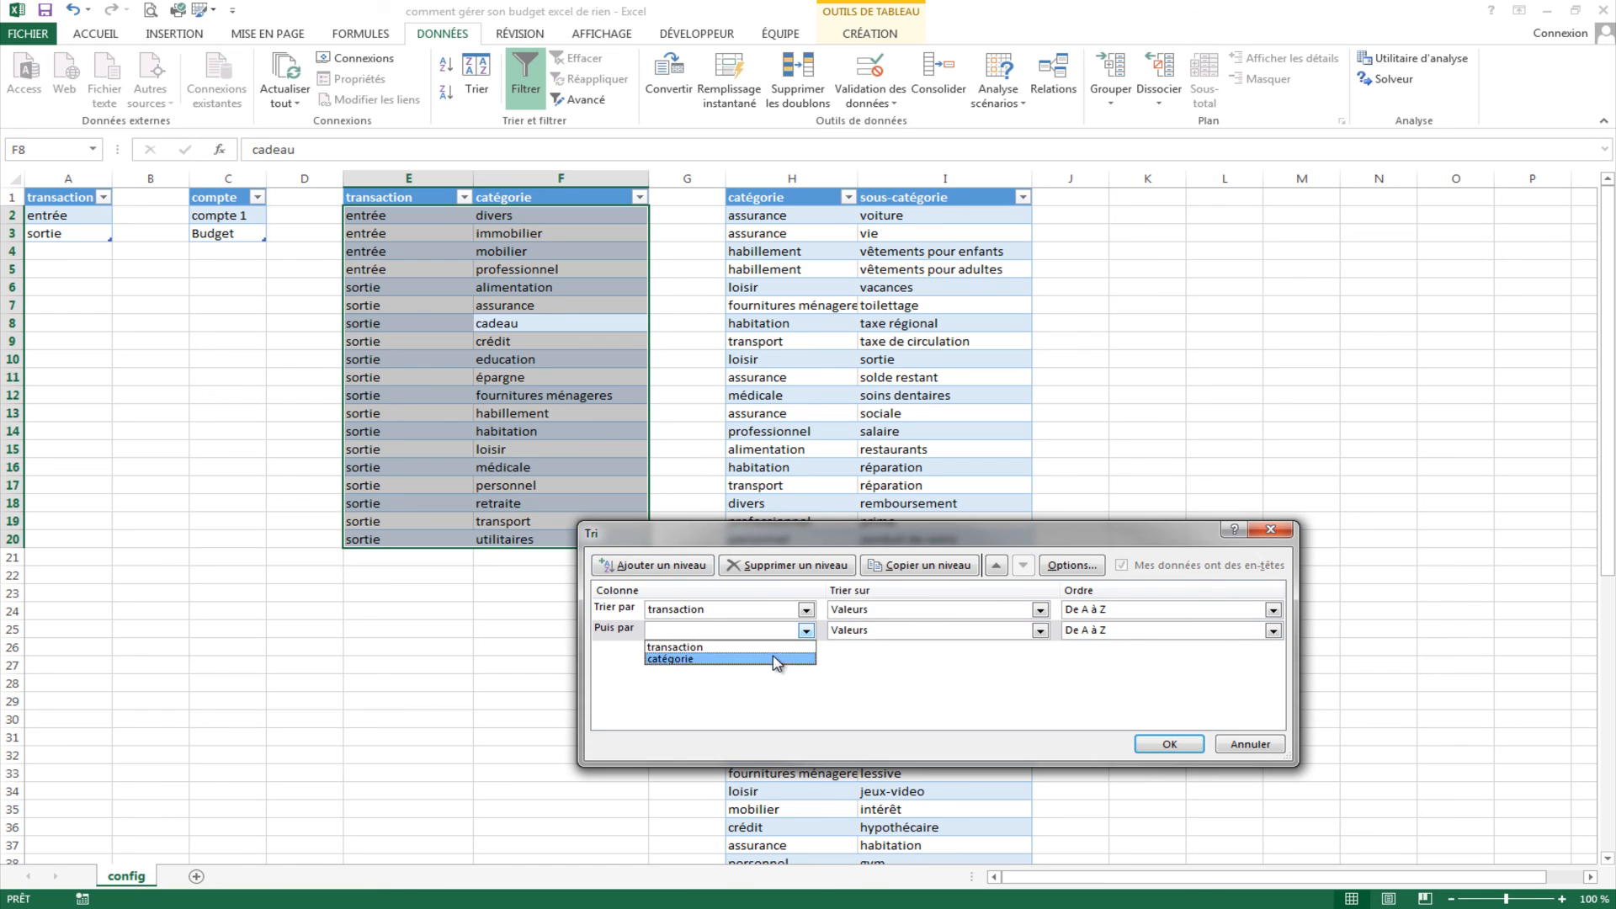
{"action": "left_click", "coordinate": [776, 660]}
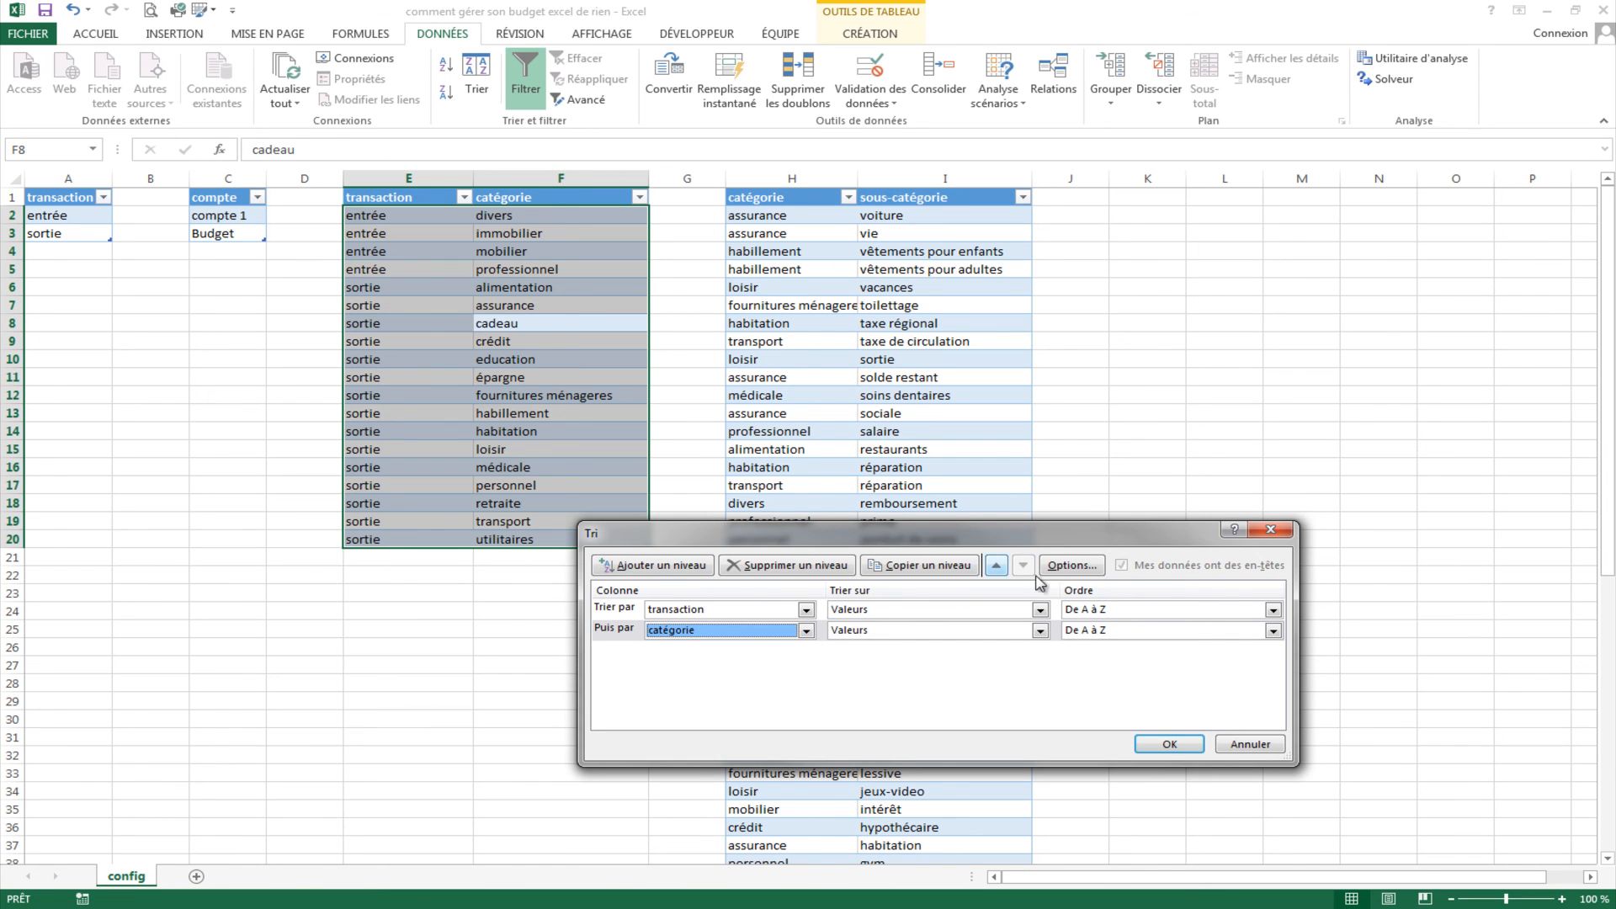
{"action": "left_click", "coordinate": [1169, 745]}
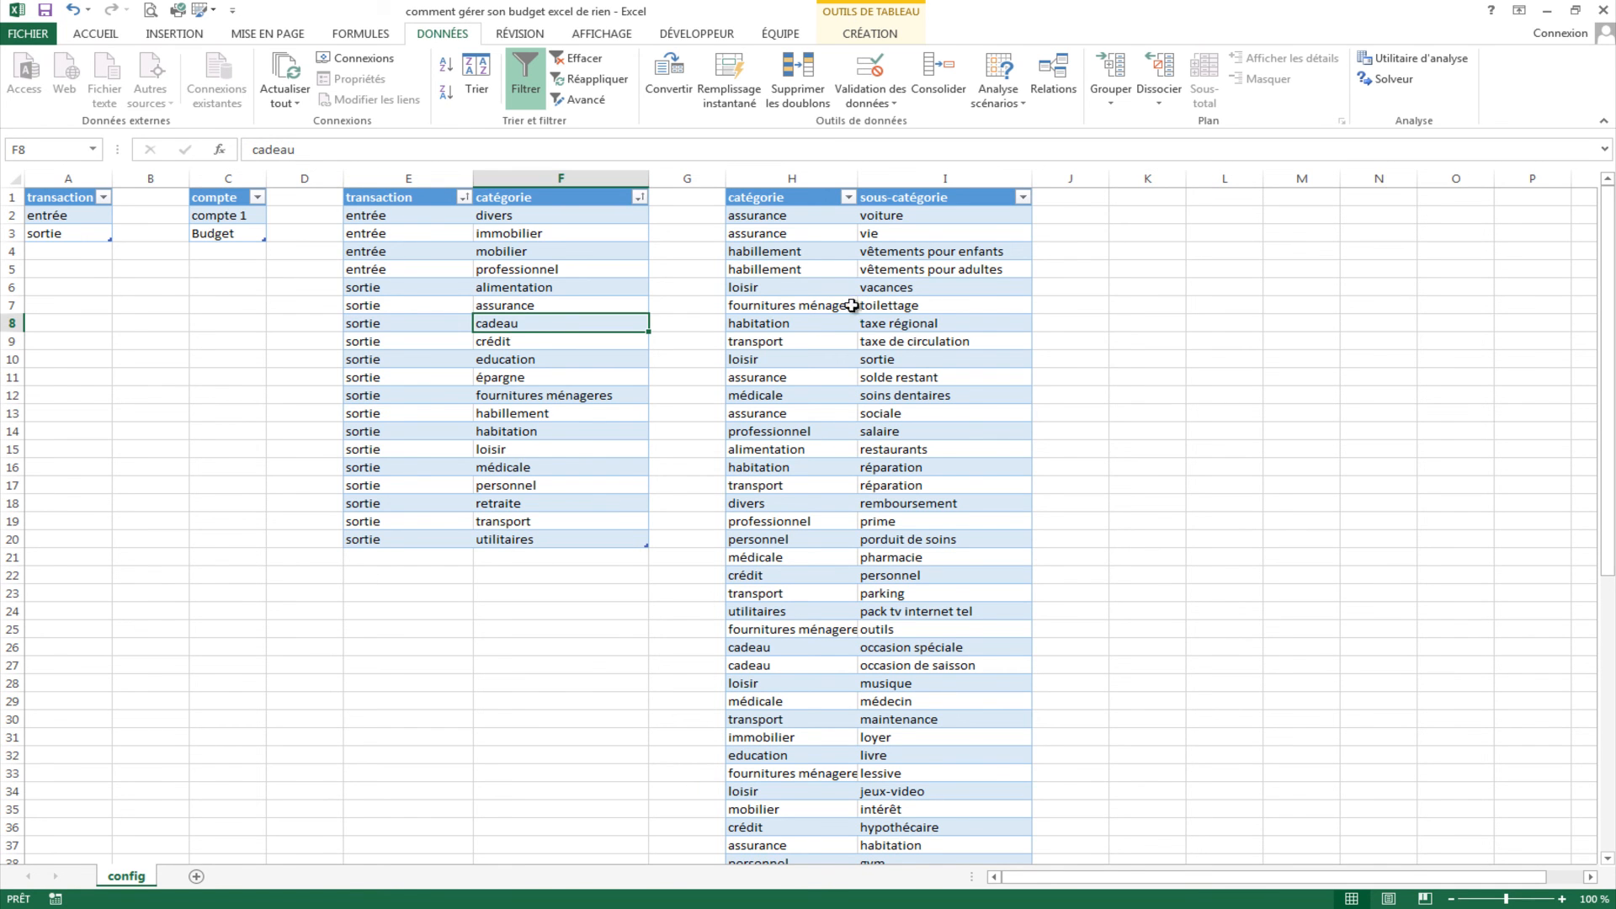
Step: Sort the table in columns H and I by catégorie and then by sous-catégorie, both by values from A to Z
{"action": "left_click", "coordinate": [811, 376]}
{"action": "left_click", "coordinate": [477, 80]}
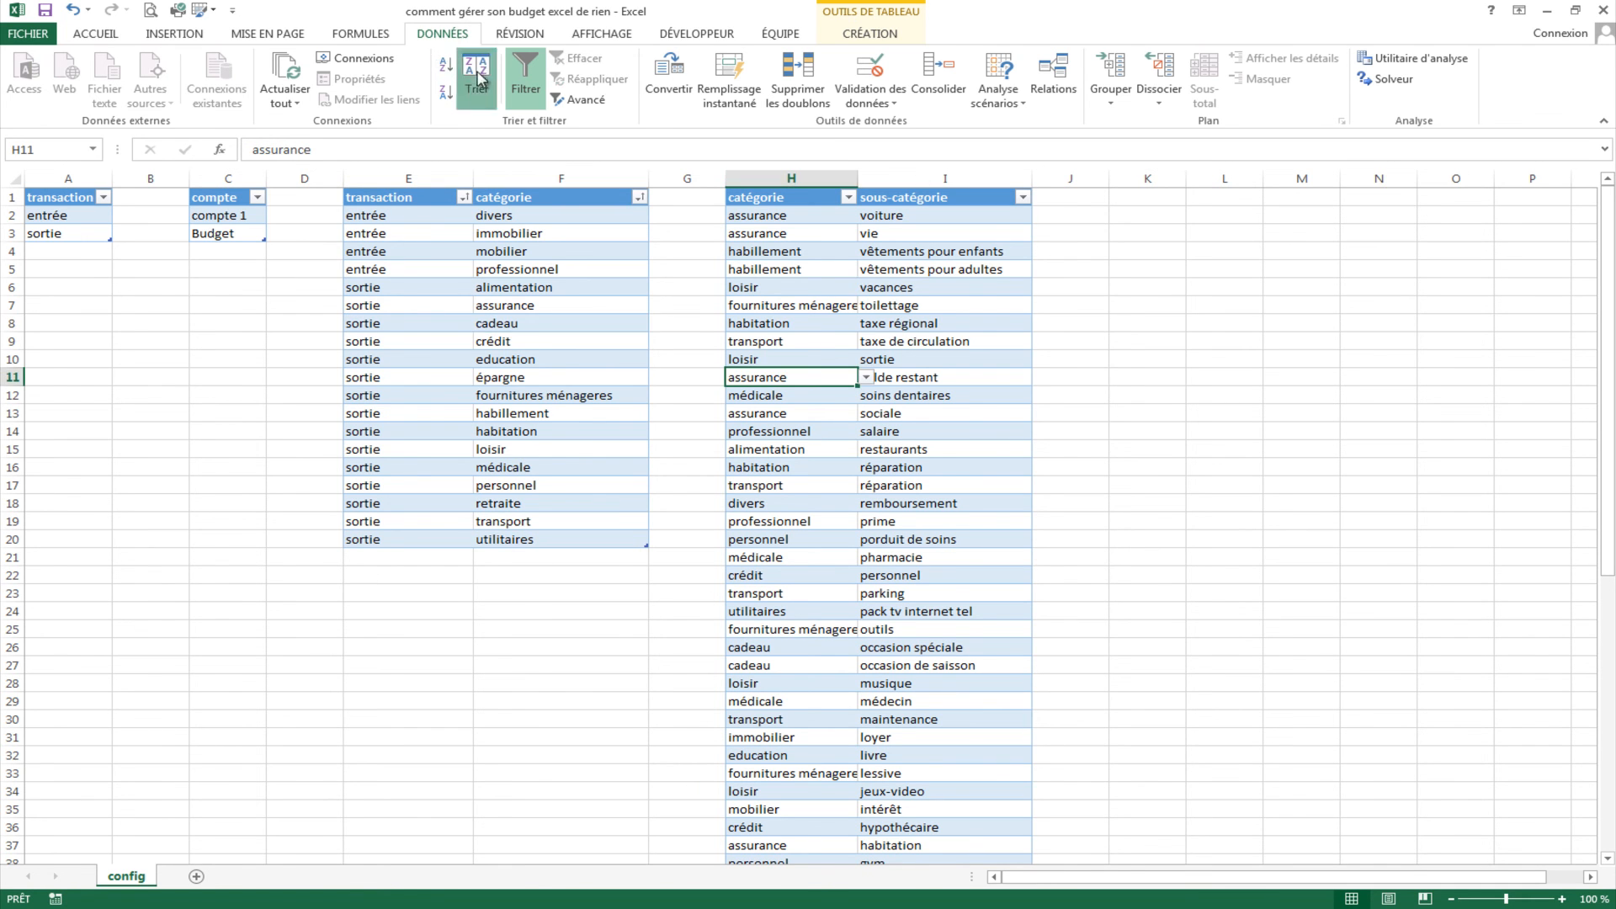
{"action": "left_click", "coordinate": [806, 609]}
{"action": "left_click", "coordinate": [806, 609]}
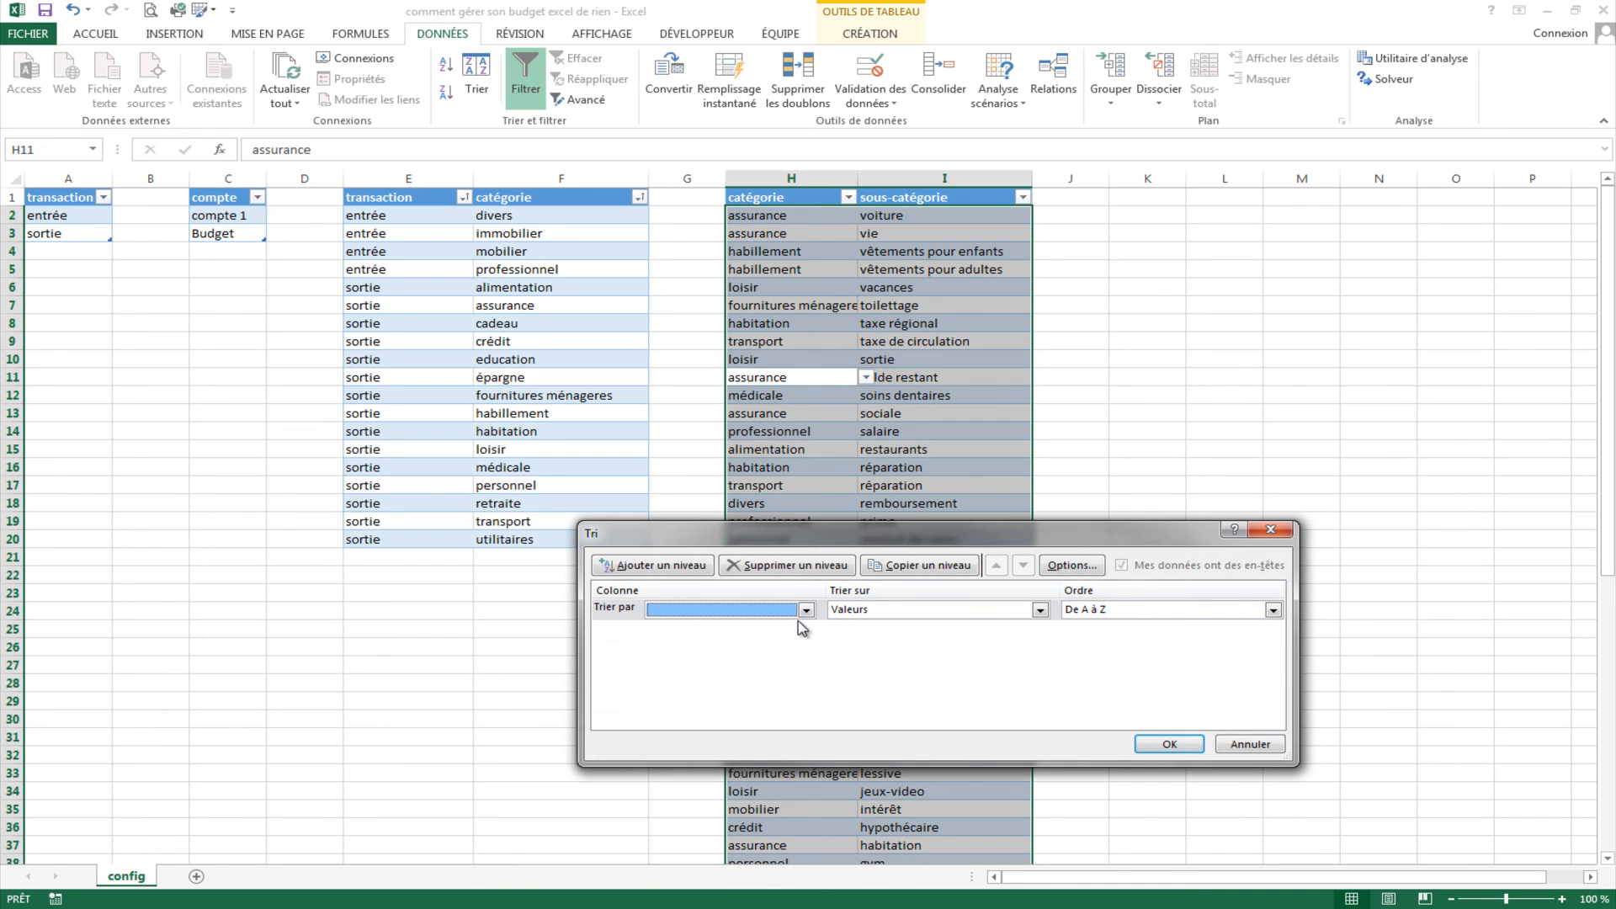
{"action": "left_click", "coordinate": [813, 613]}
{"action": "left_click", "coordinate": [723, 624]}
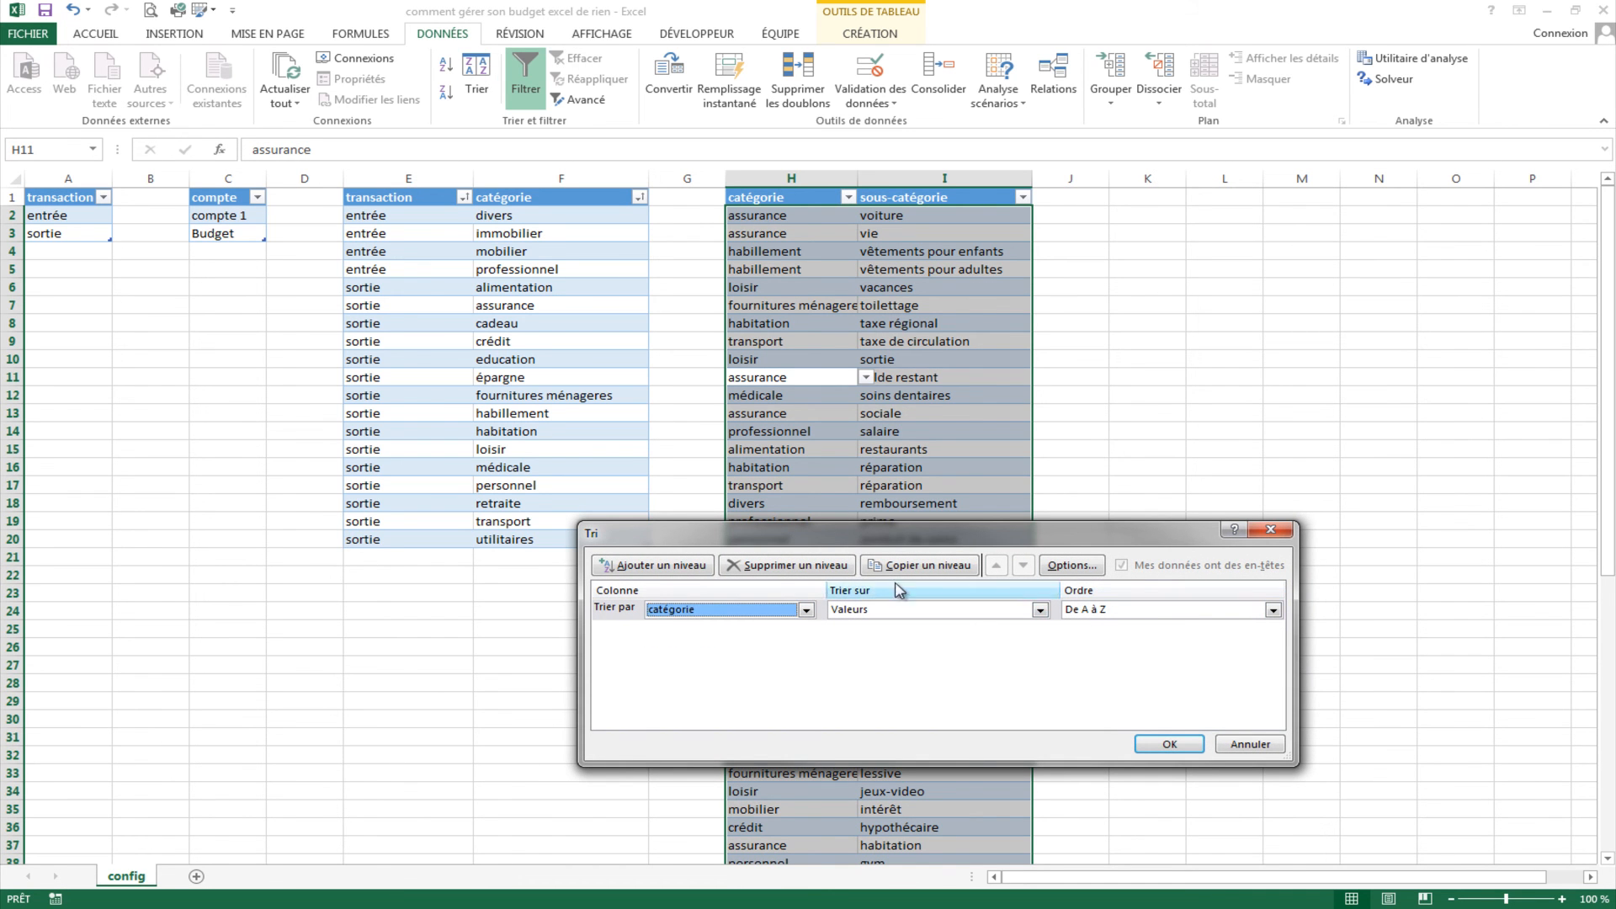
{"action": "left_click", "coordinate": [655, 565]}
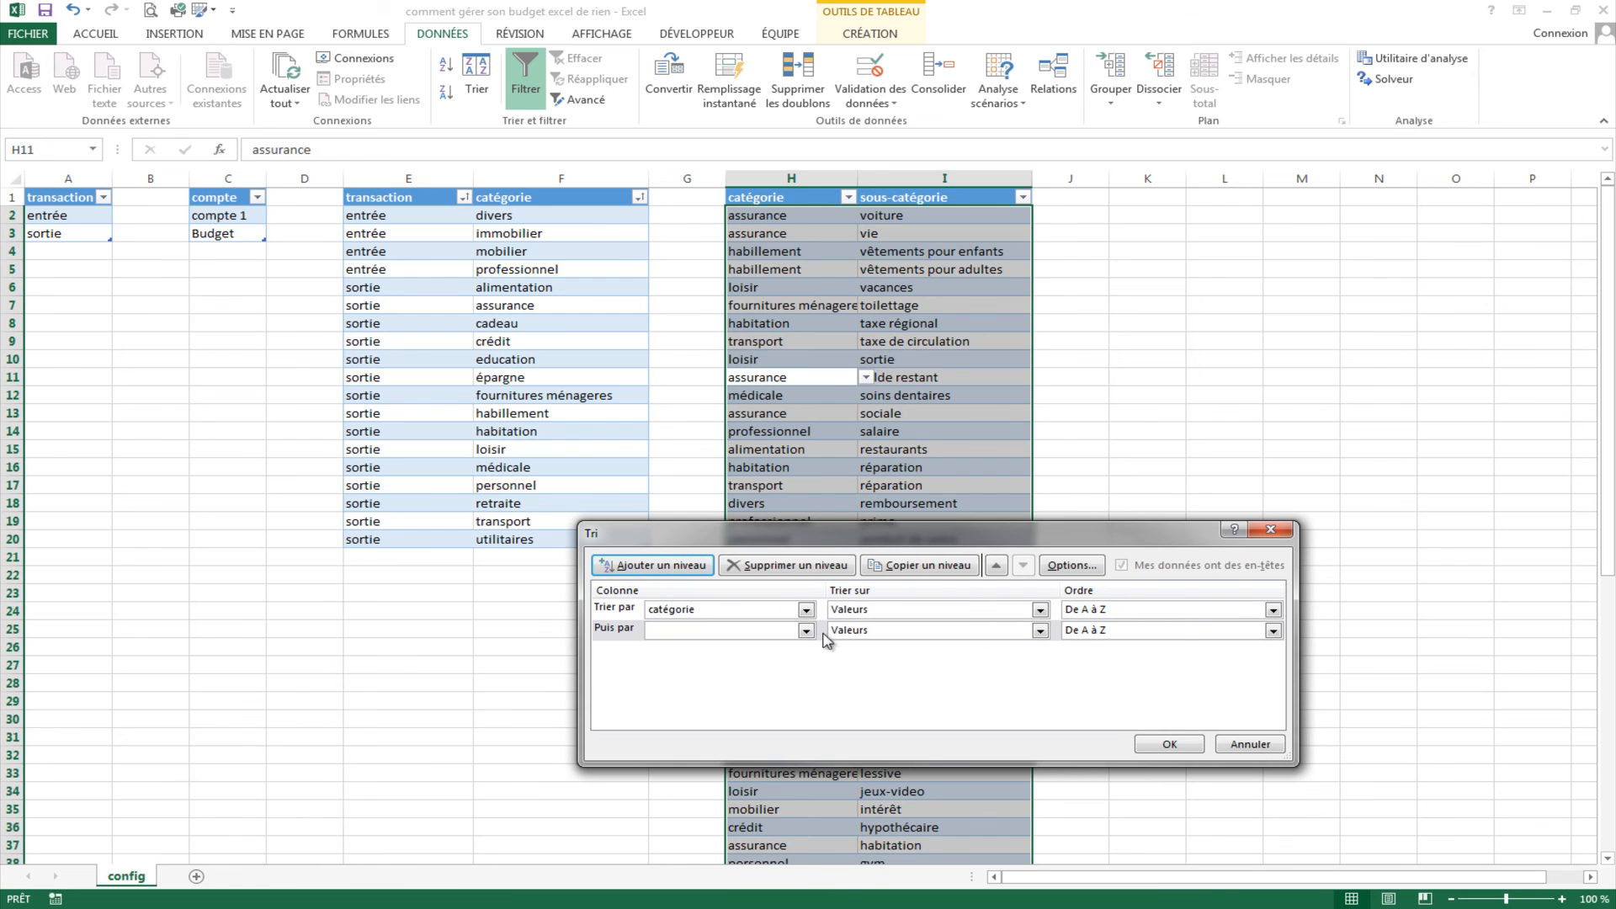
{"action": "left_click", "coordinate": [806, 635]}
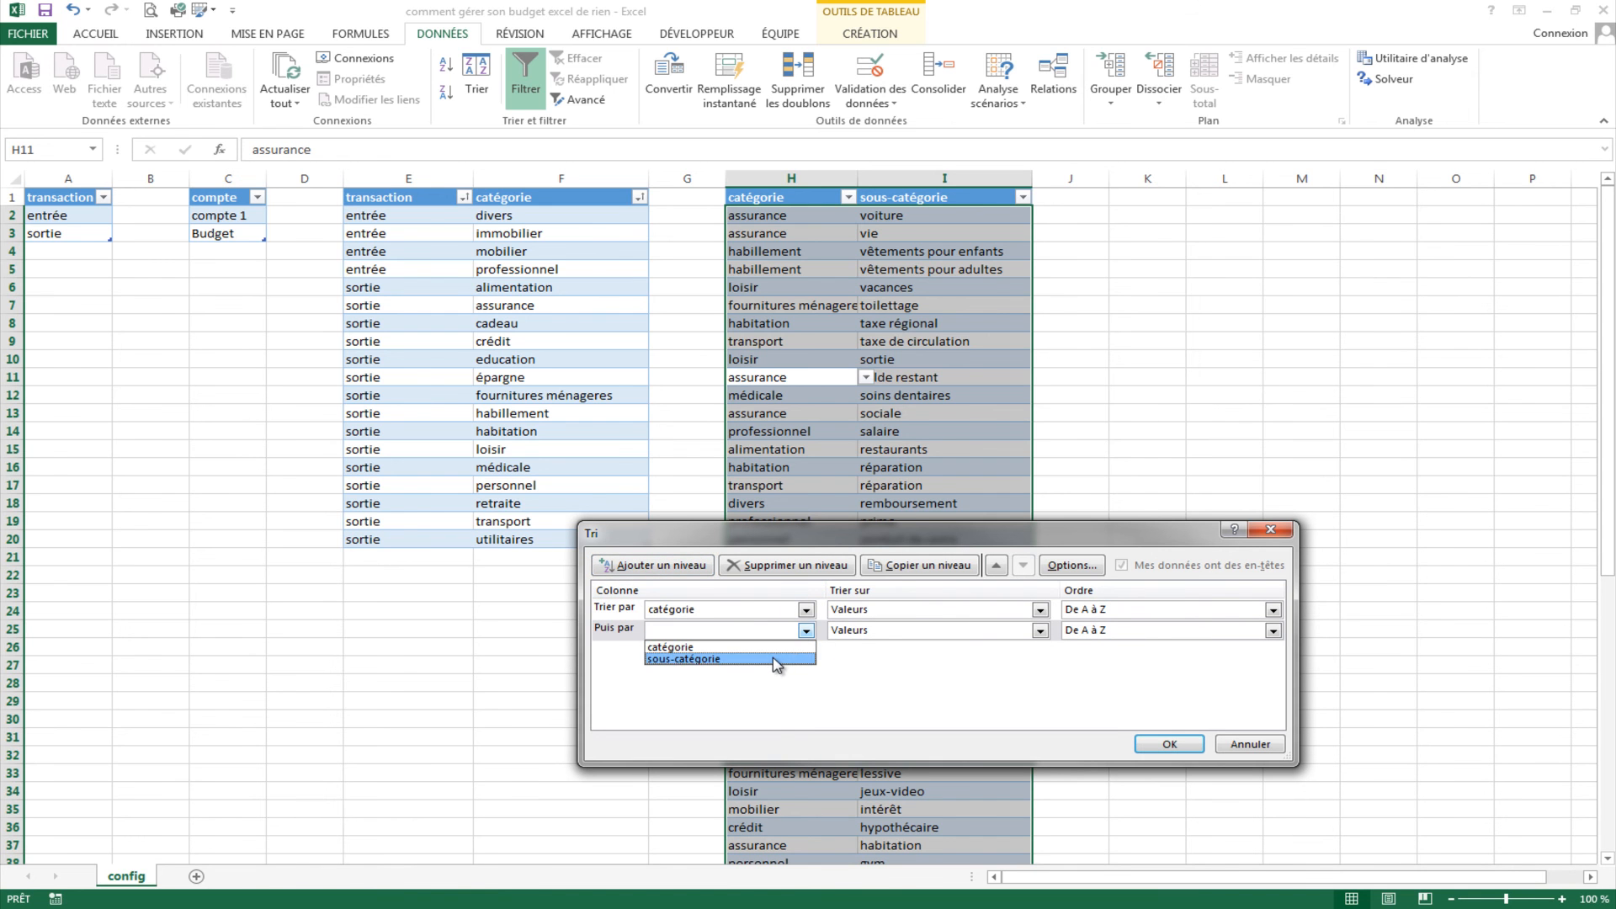
{"action": "left_click", "coordinate": [776, 661]}
{"action": "left_click", "coordinate": [1170, 745]}
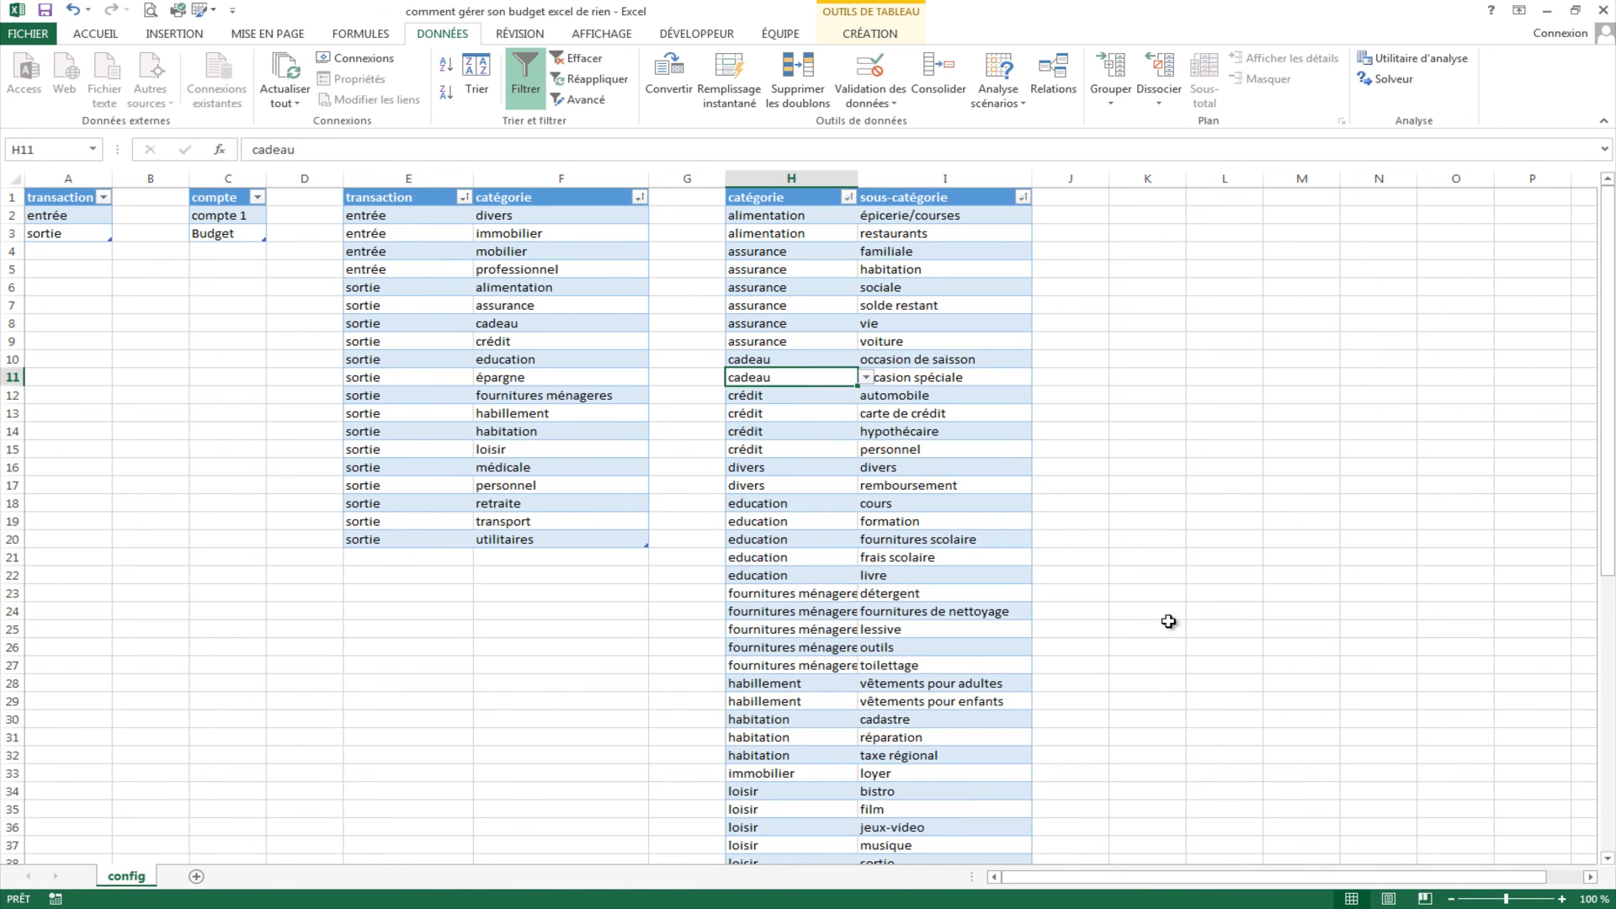
{"action": "left_click", "coordinate": [1147, 539]}
{"action": "scroll", "coordinate": [1139, 313], "scroll_direction": "down", "scroll_amount": 1}
{"action": "scroll", "coordinate": [1037, 314], "scroll_direction": "up", "scroll_amount": 1}
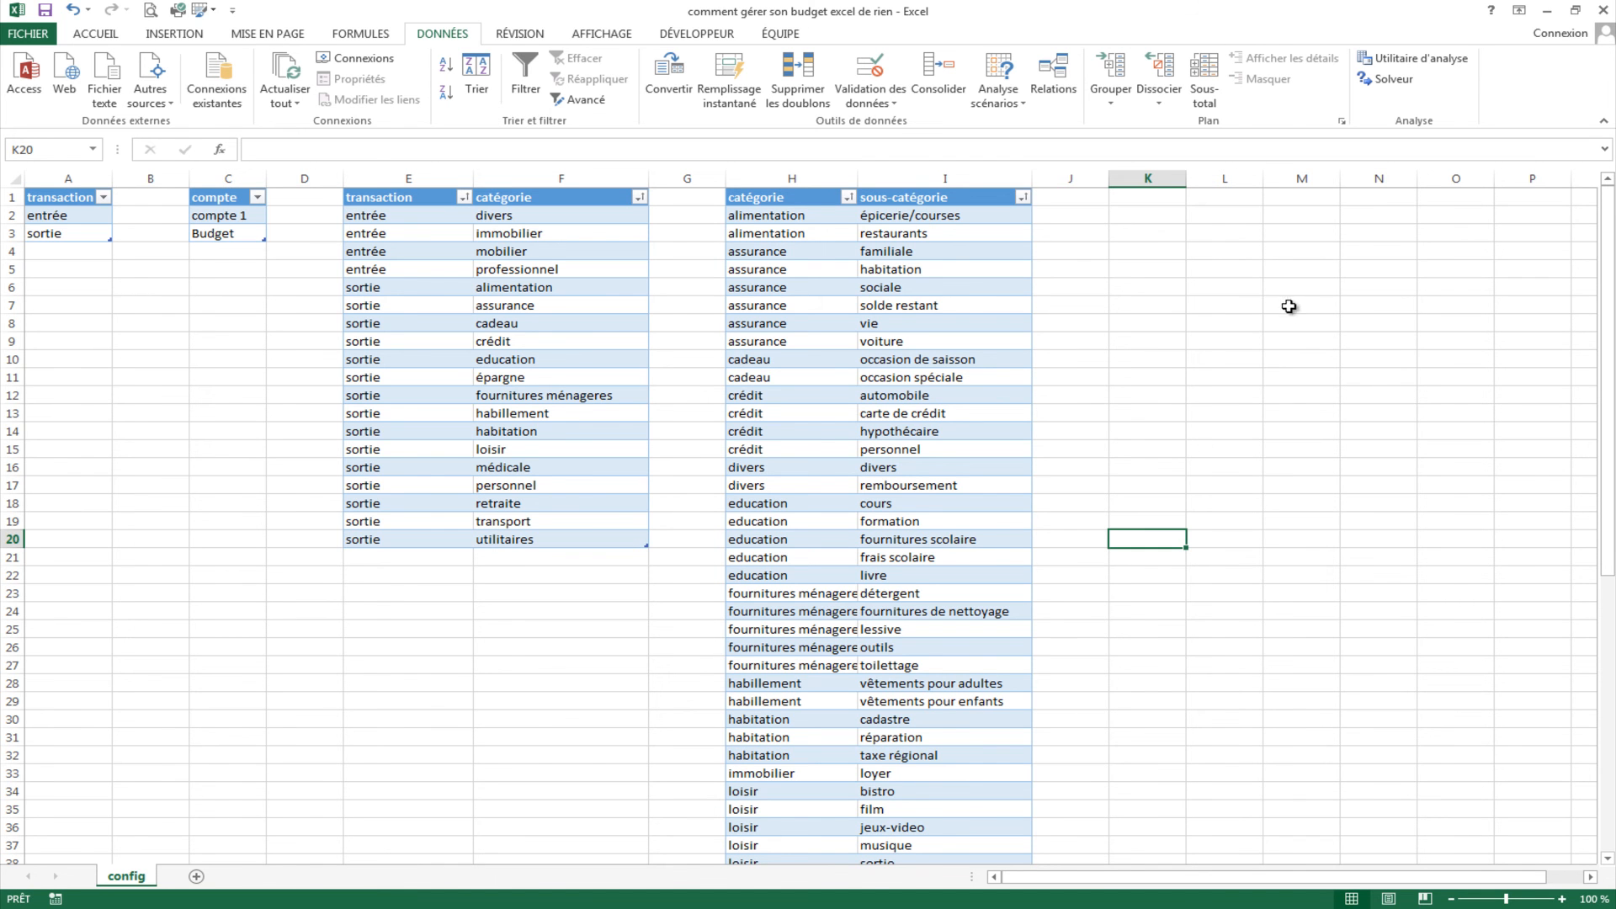
{"action": "scroll", "coordinate": [1075, 363], "scroll_direction": "down", "scroll_amount": 4}
{"action": "scroll", "coordinate": [1075, 360], "scroll_direction": "up", "scroll_amount": 4}
{"action": "left_click_drag", "start_coordinate": [758, 251], "coordinate": [762, 336]}
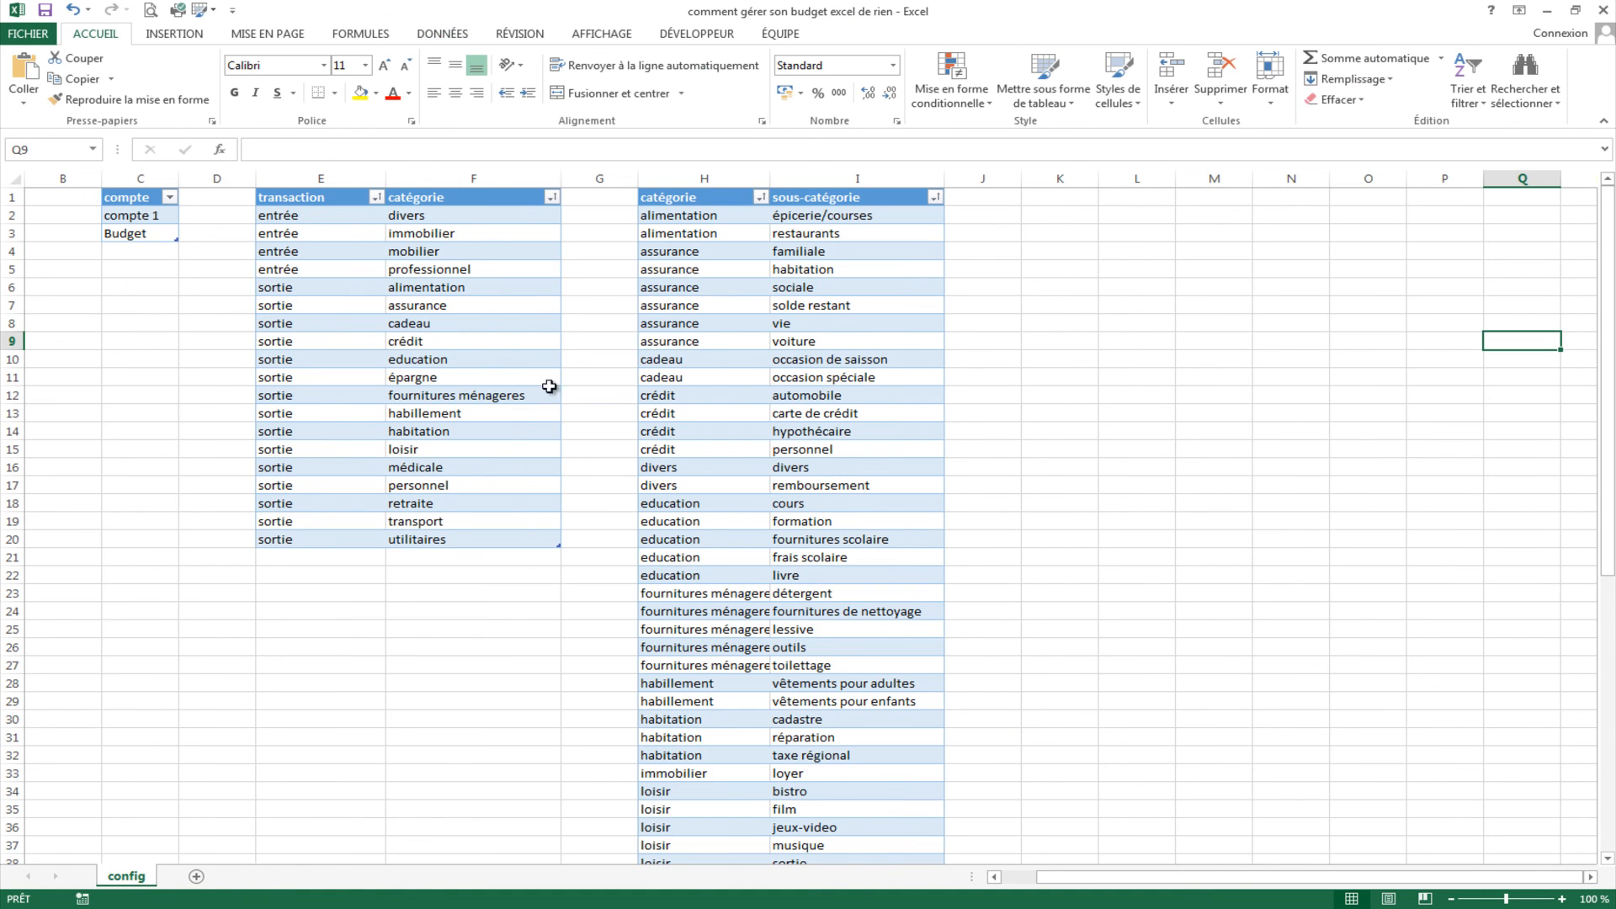
Step: Merge and centre cells K1:P7 into one block with a yellow fill and red font
{"action": "left_click_drag", "start_coordinate": [1027, 192], "coordinate": [1443, 307]}
{"action": "left_click", "coordinate": [589, 94]}
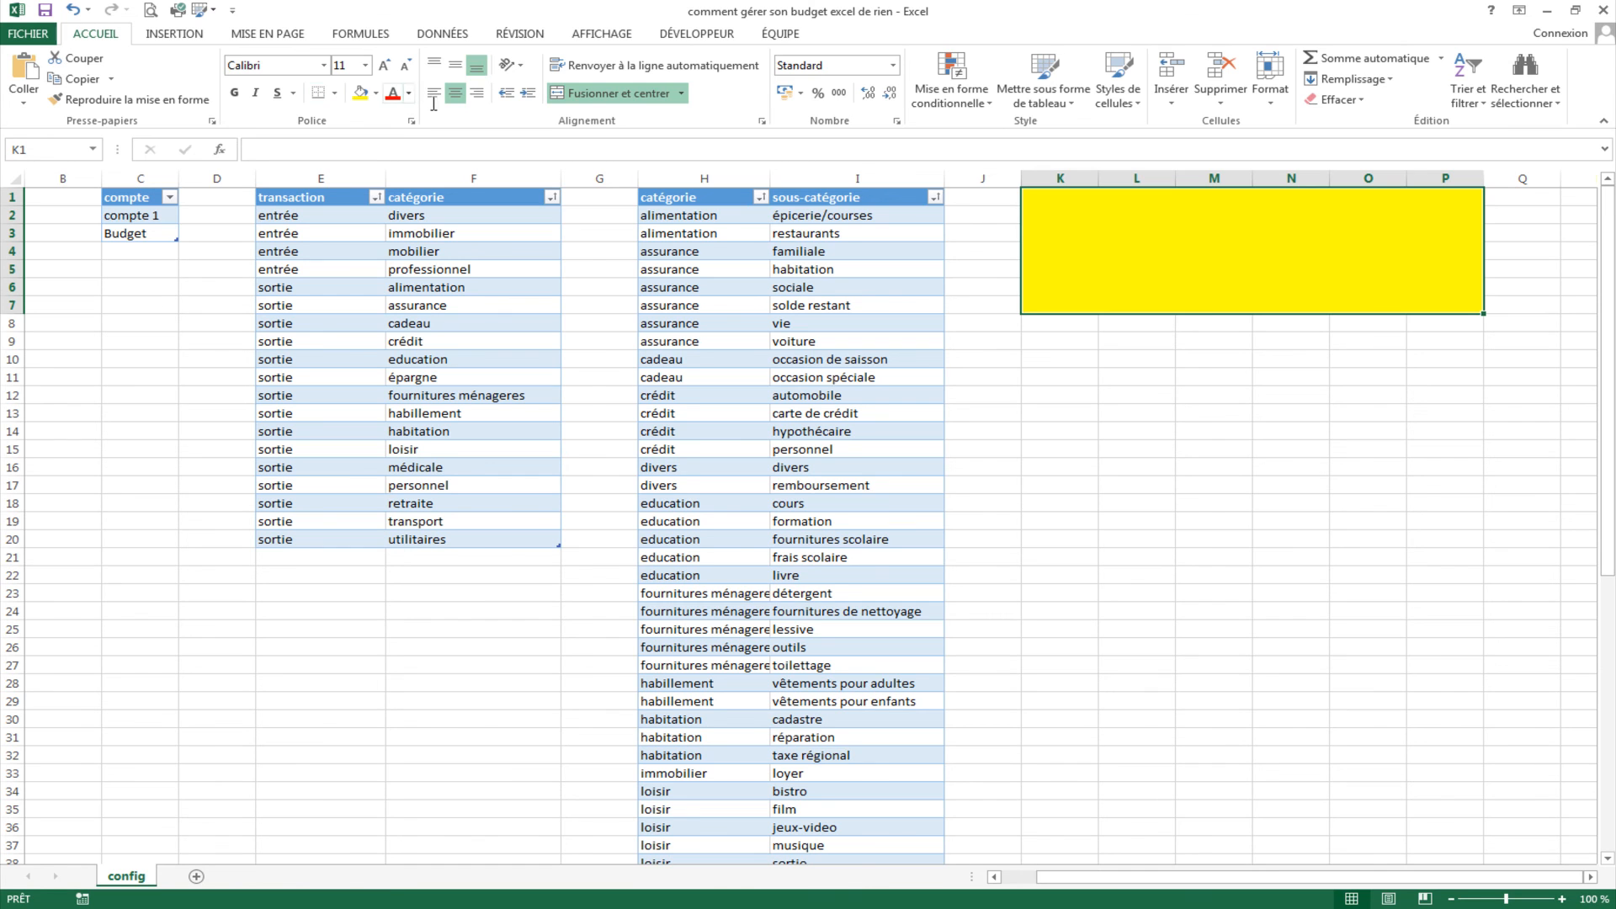
Step: Enter a reminder beginning "À ne pas oublier, quand ont ajout ou modifie un élément dans l’un des tableaux, il faut refaire un tri" in the merged block
{"action": "double_click", "coordinate": [1300, 220]}
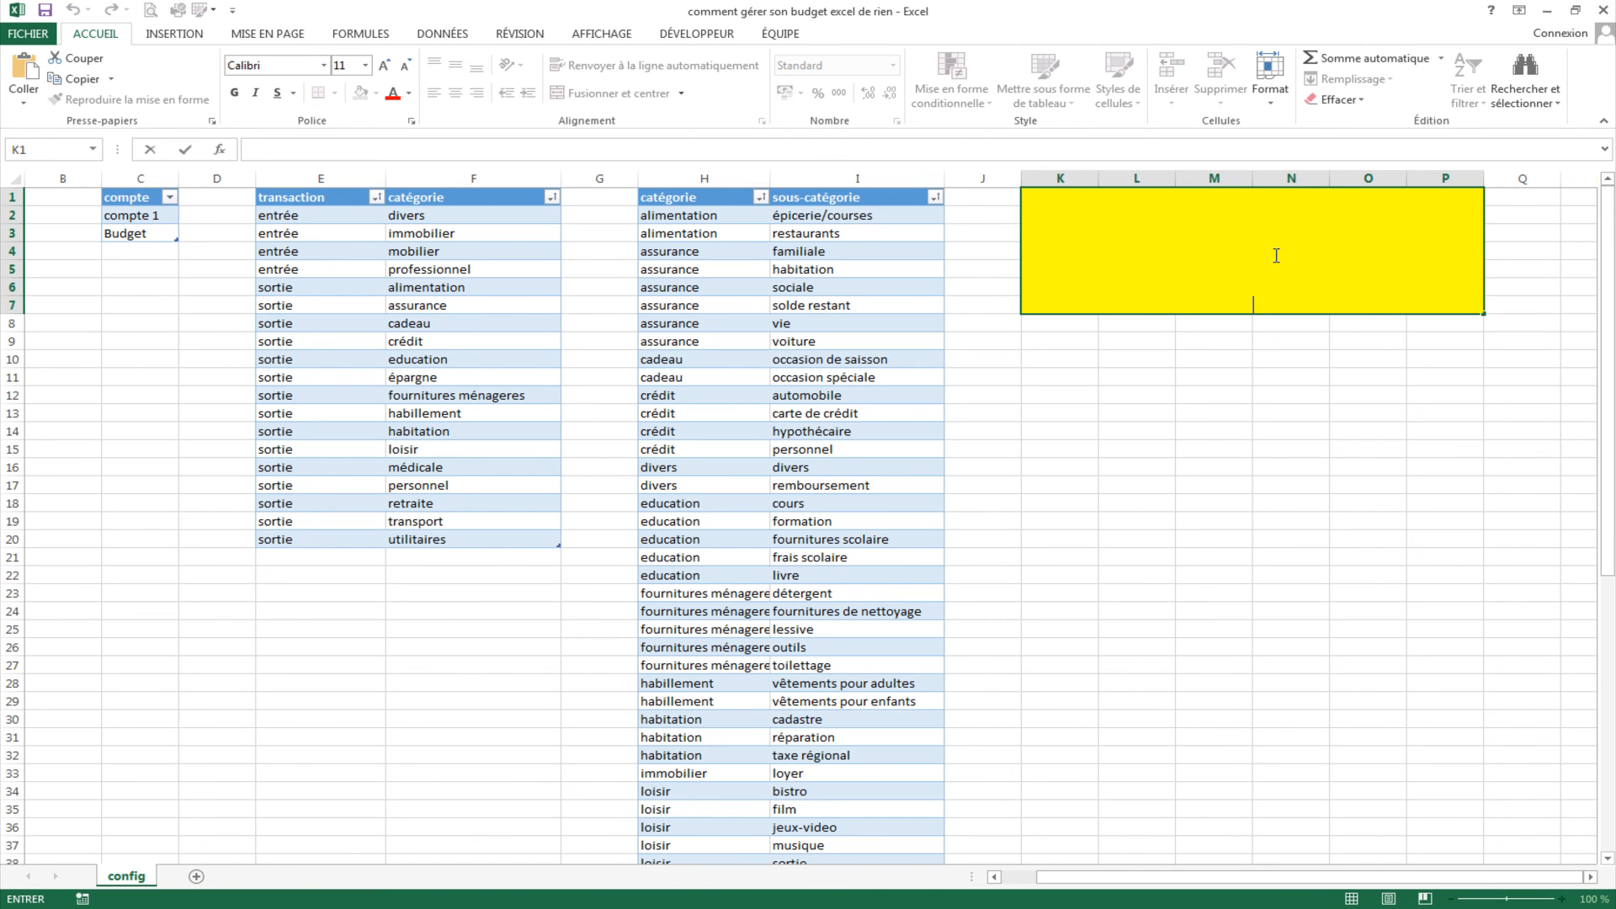
{"action": "type", "text": "À ne pas oublier, quand ont ajout ou modifie un élément dans l’un des tableaux, il faut refaire un tri, si ce n'est pas fait il y a un risque que les données ne seront pas présent dans la liste qui se trouve dans la base de donnée"}
{"action": "left_click", "coordinate": [1288, 411]}
Step: Wrap the reminder text within the merged yellow block and set its font size to 16
{"action": "left_click", "coordinate": [1230, 260]}
{"action": "left_click", "coordinate": [589, 65]}
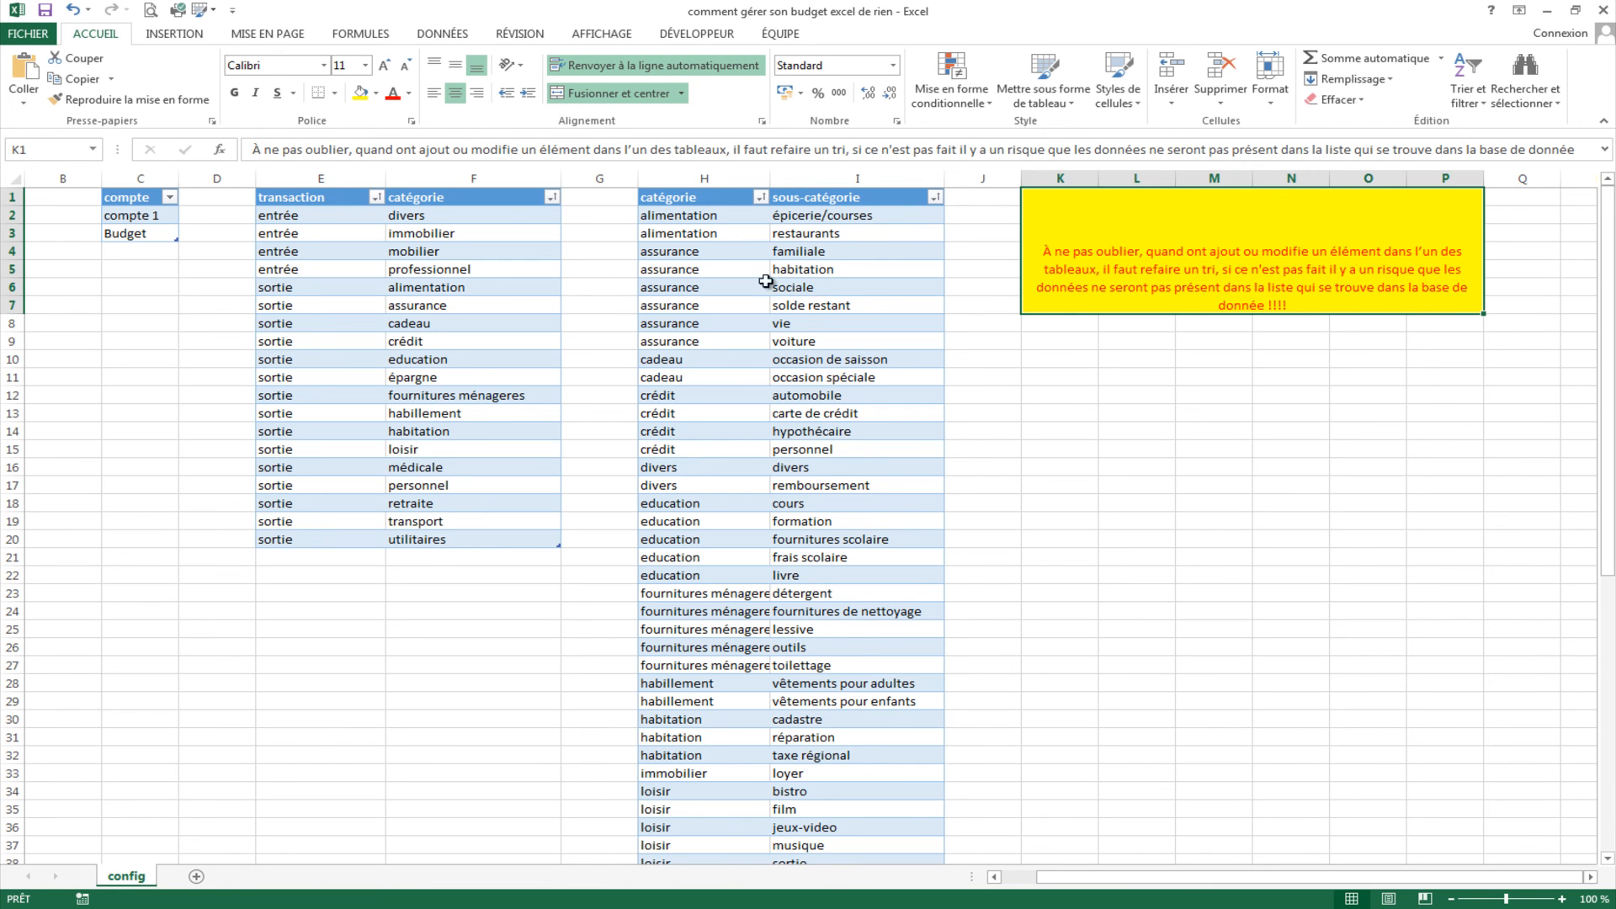
{"action": "left_click", "coordinate": [364, 71]}
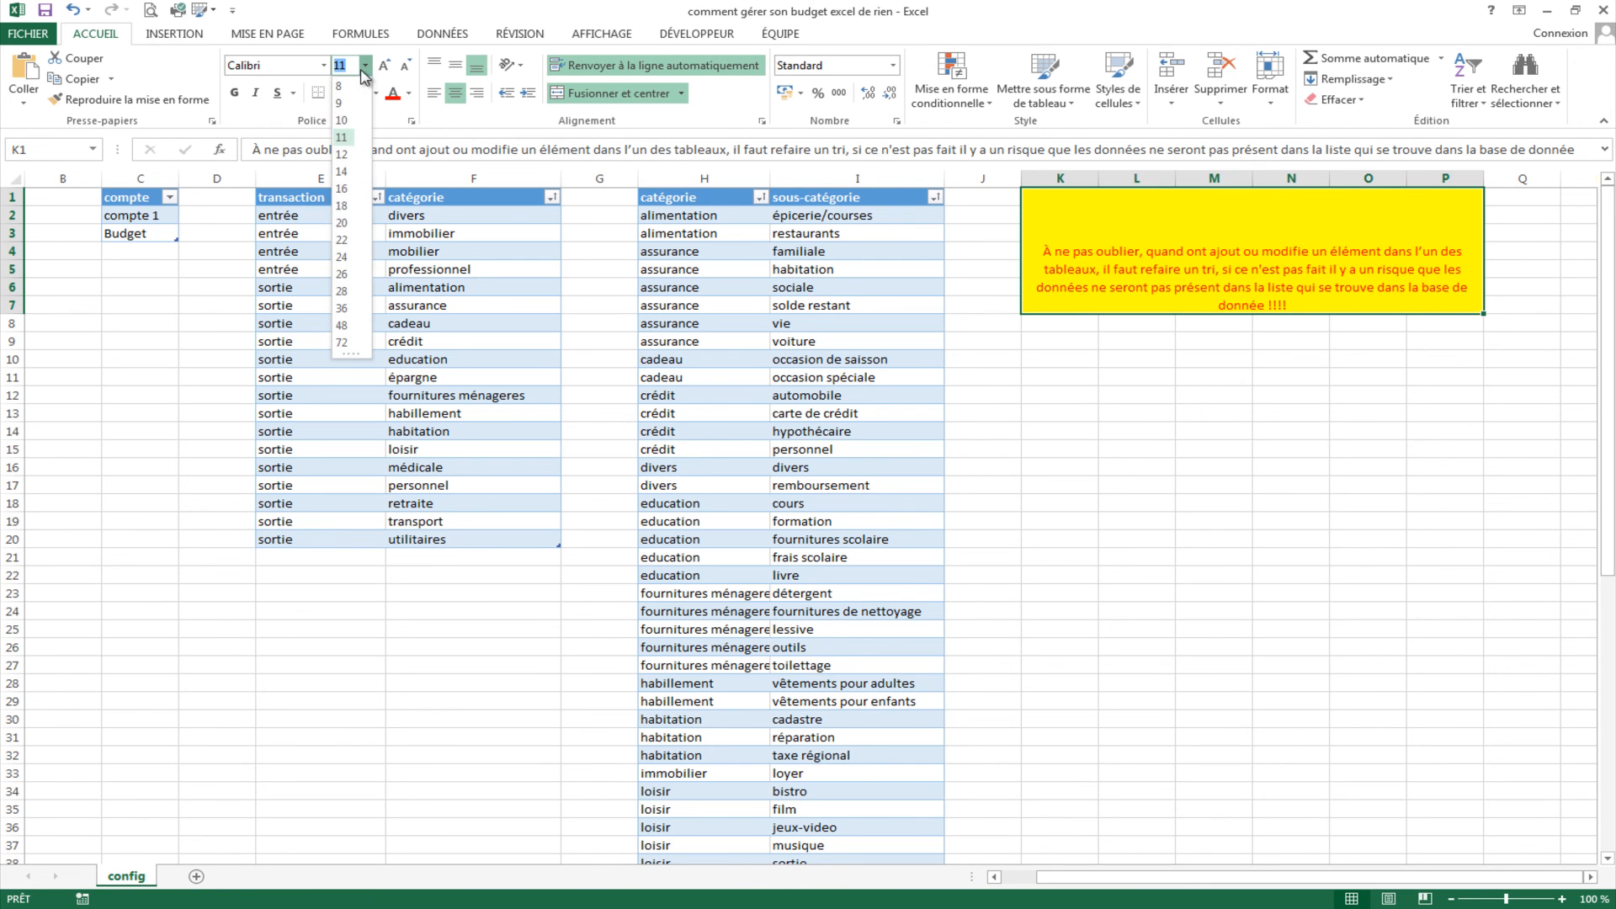
{"action": "left_click", "coordinate": [340, 189]}
{"action": "left_click", "coordinate": [1204, 375]}
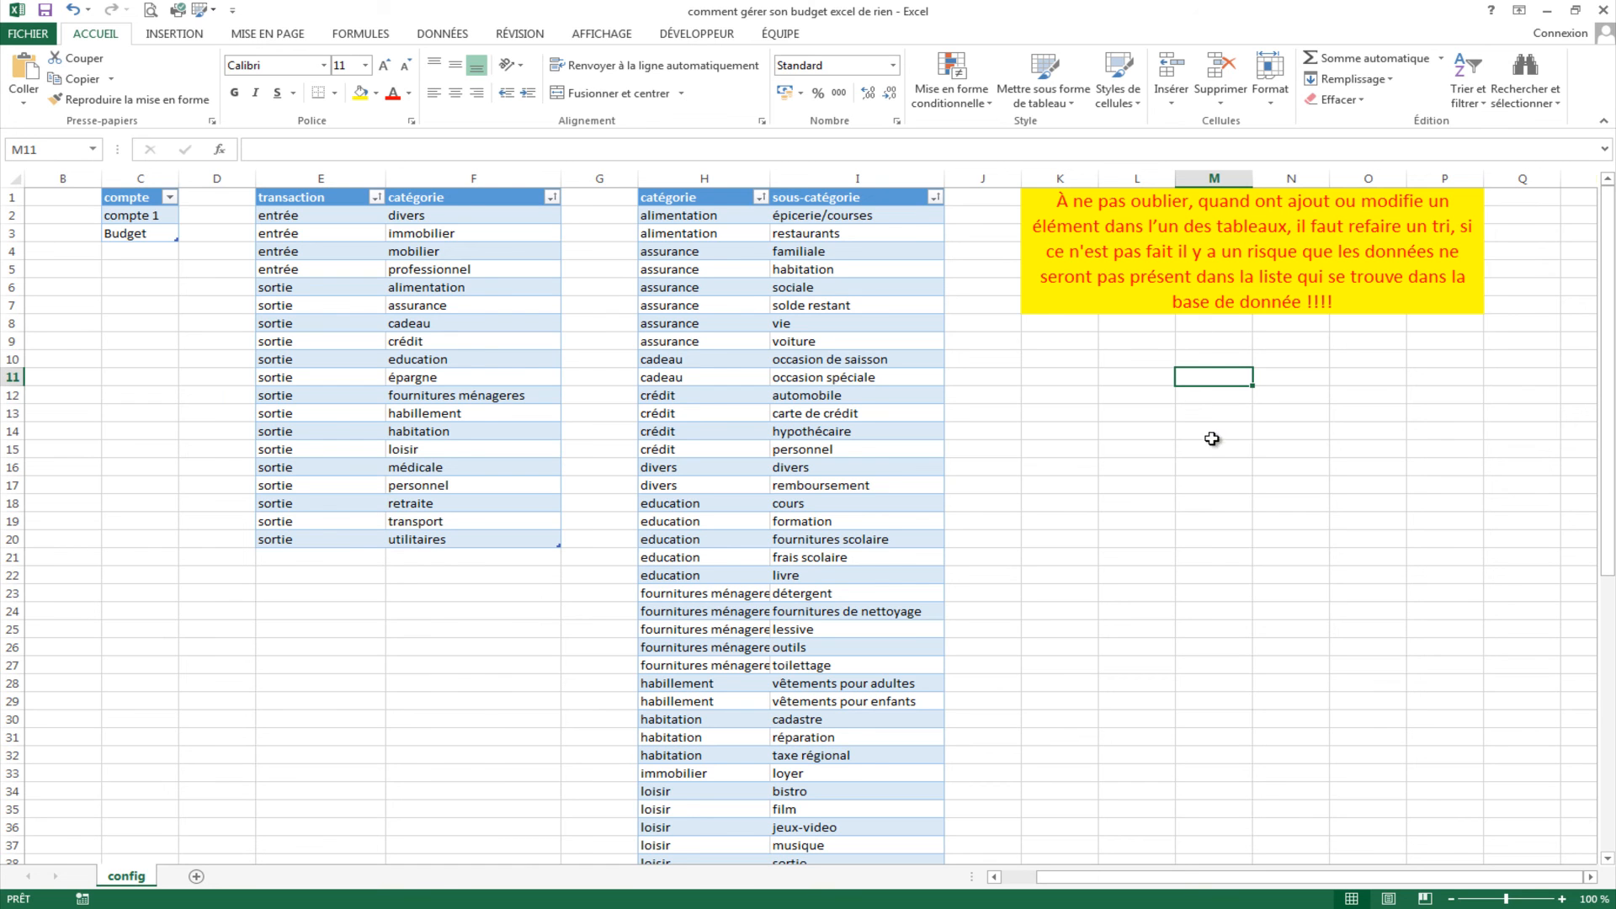
{"action": "left_click_drag", "start_coordinate": [1145, 879], "coordinate": [1063, 884]}
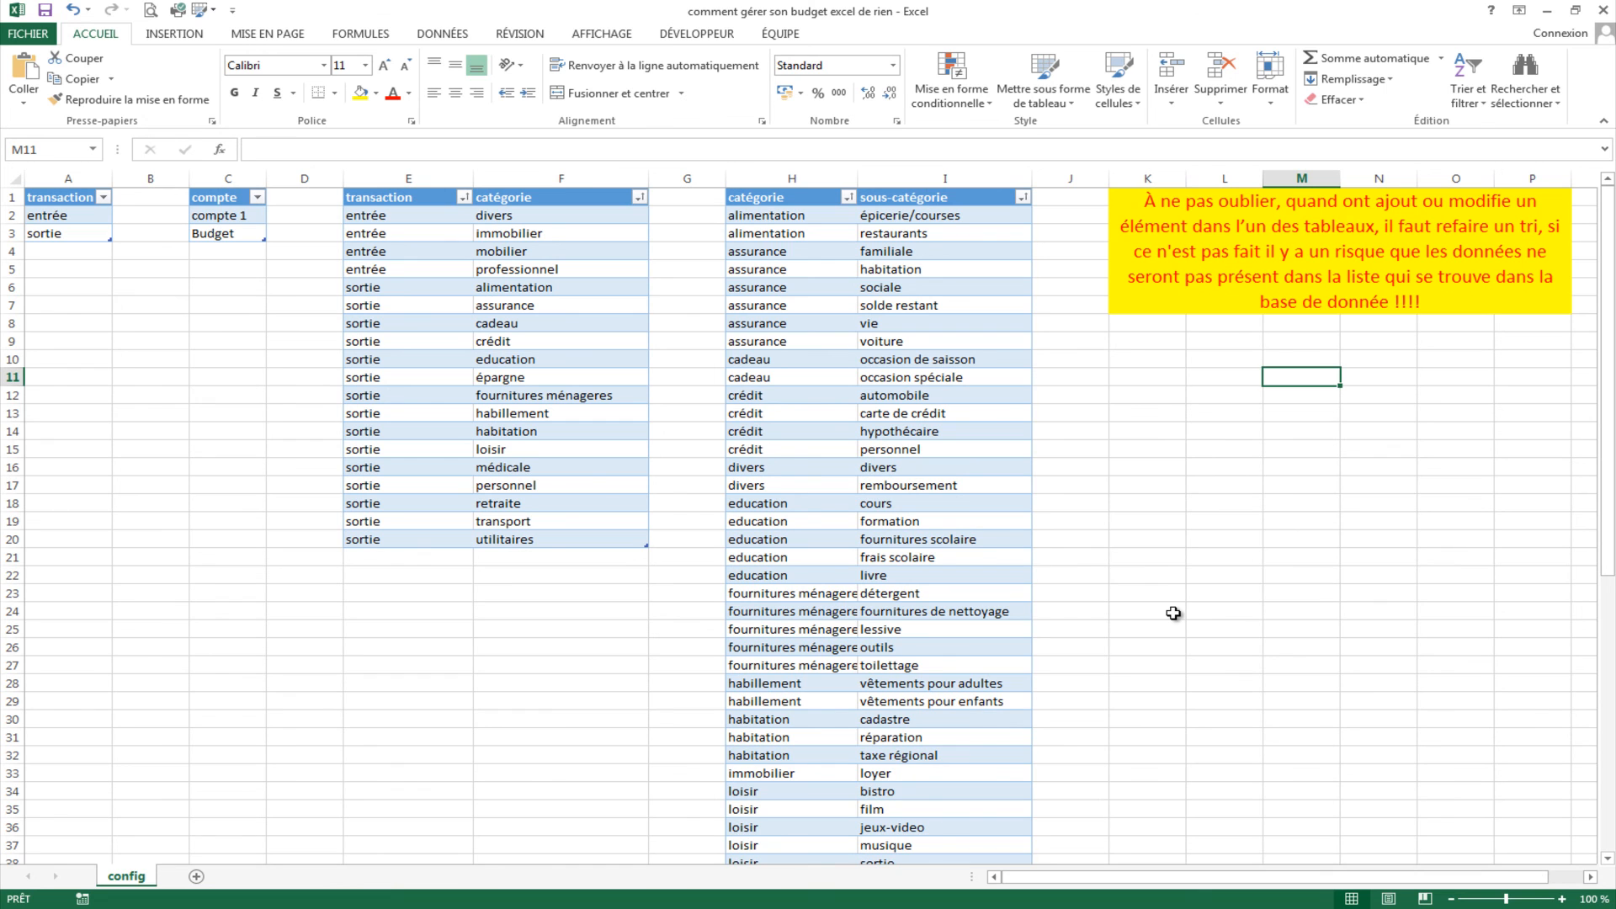